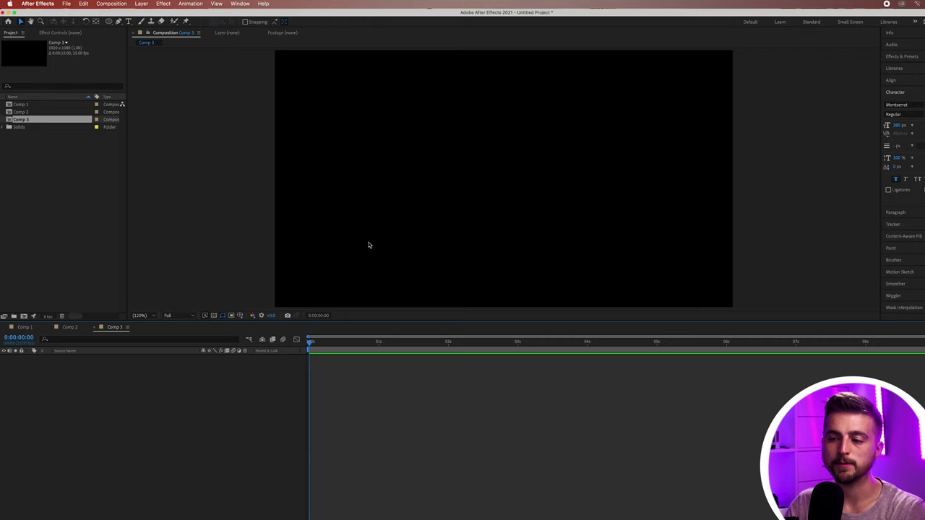
Step: Show the proportional grid over the Comp 3 composition
click(239, 315)
click(239, 316)
click(240, 316)
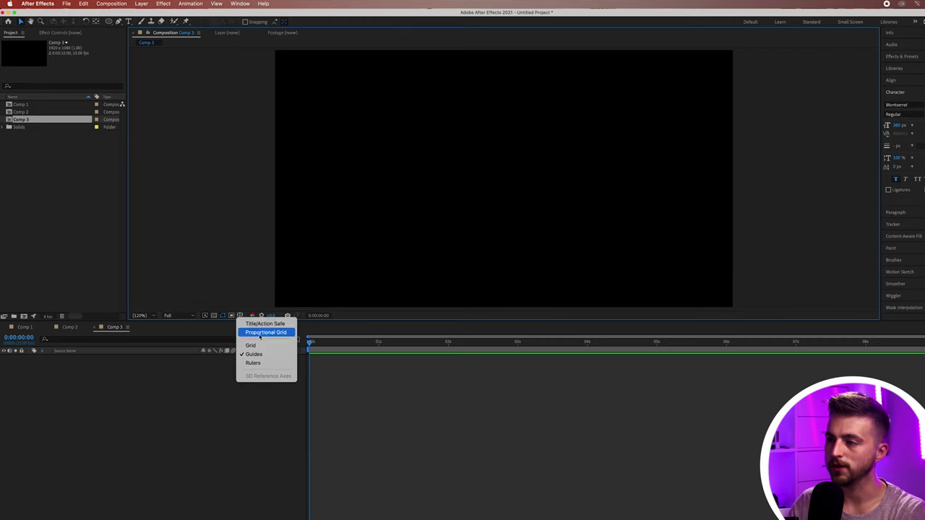
click(261, 333)
click(239, 316)
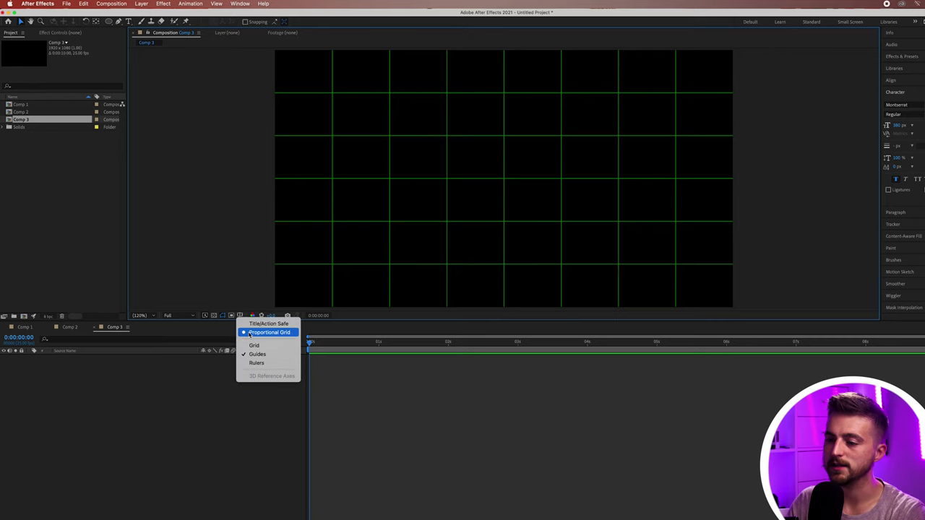
click(356, 397)
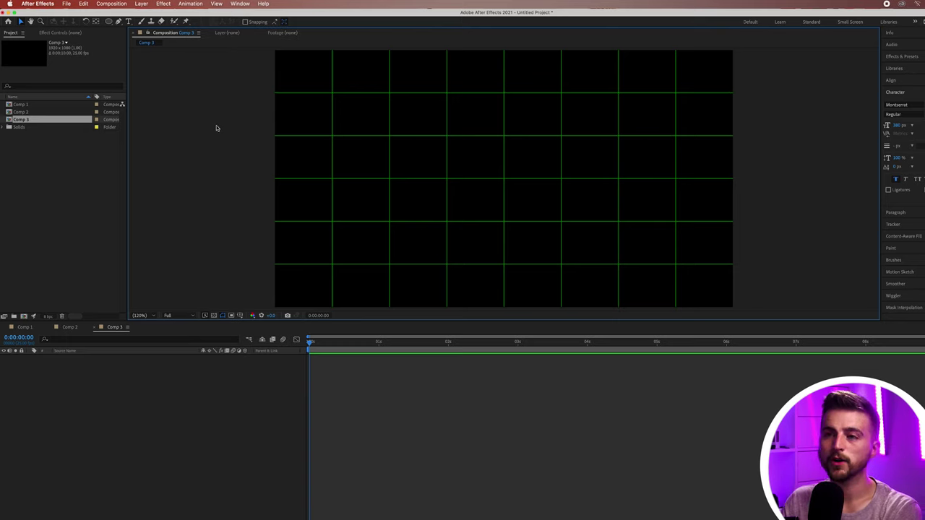
Step: Activate the Pen tool and set the shape fill to None
click(119, 21)
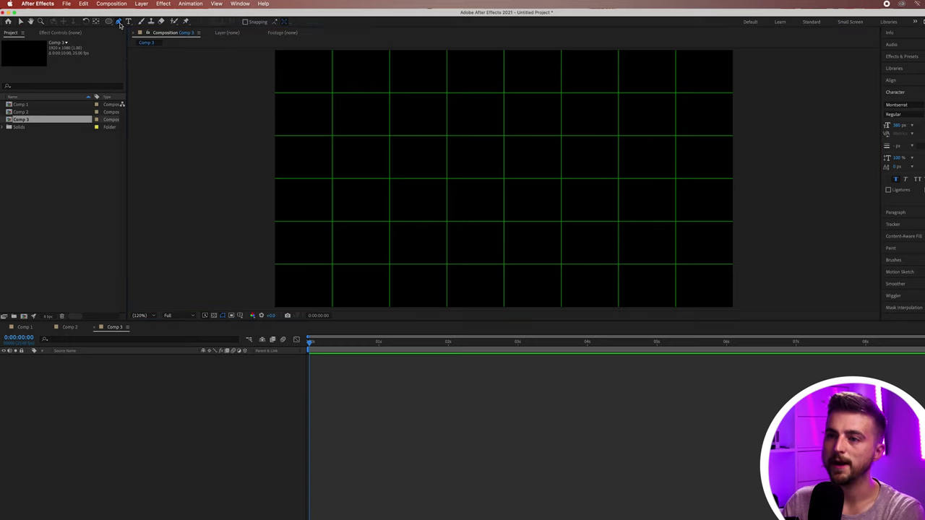
click(144, 24)
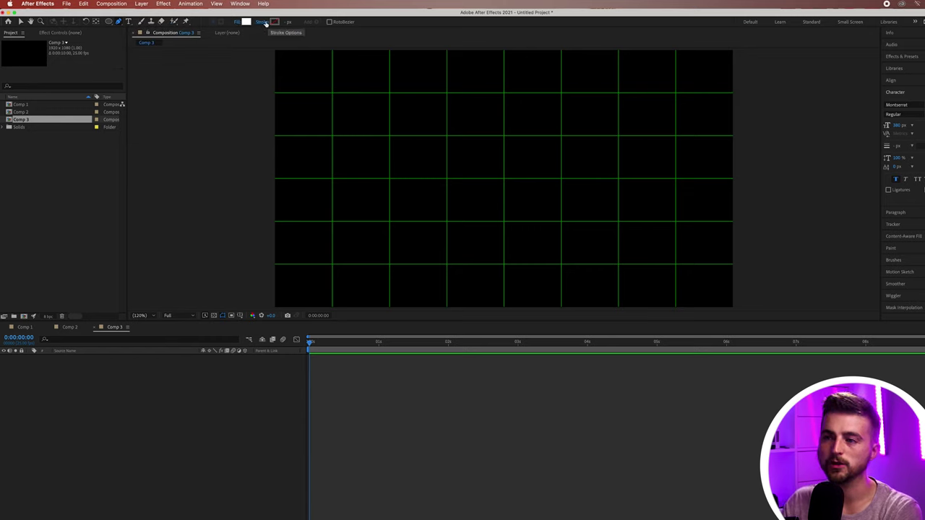
click(237, 23)
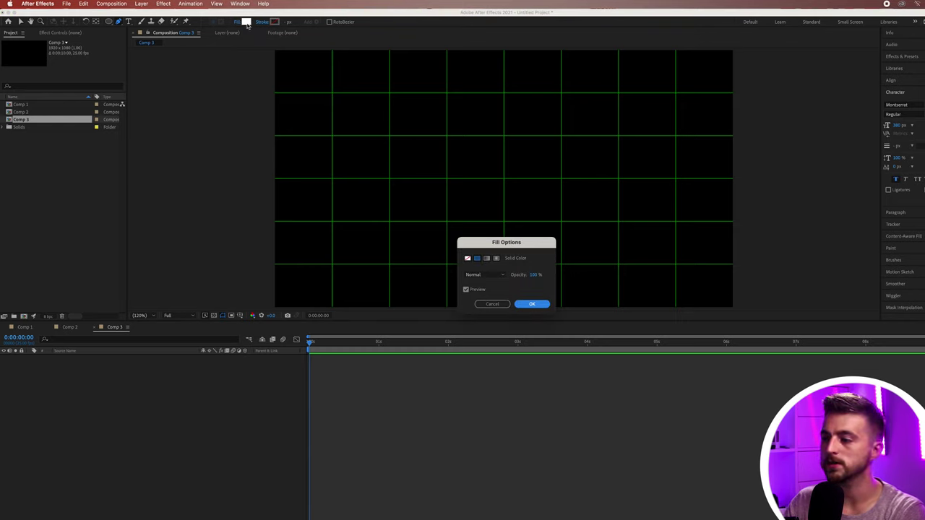
click(468, 259)
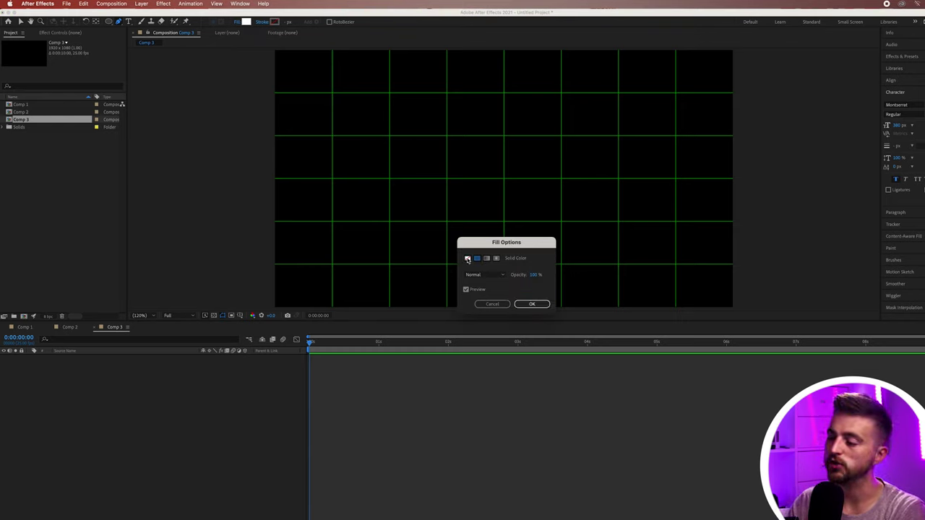
click(531, 304)
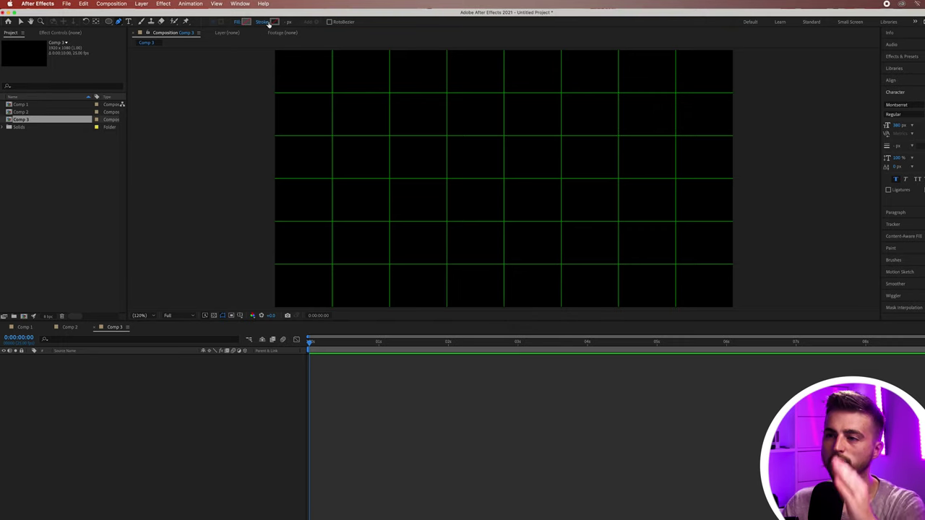
Step: Set the shape stroke to a solid white (FFFFFF) colour with a width of 10 px
click(262, 22)
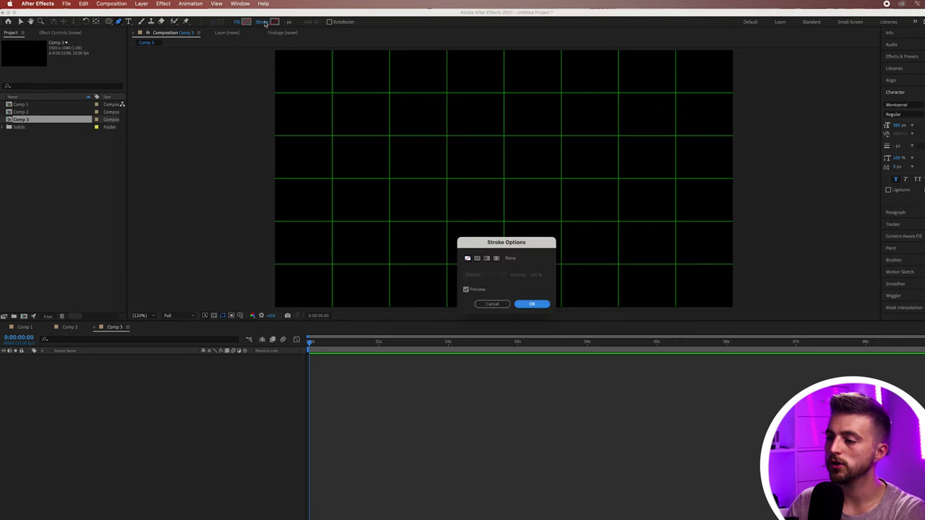
click(480, 258)
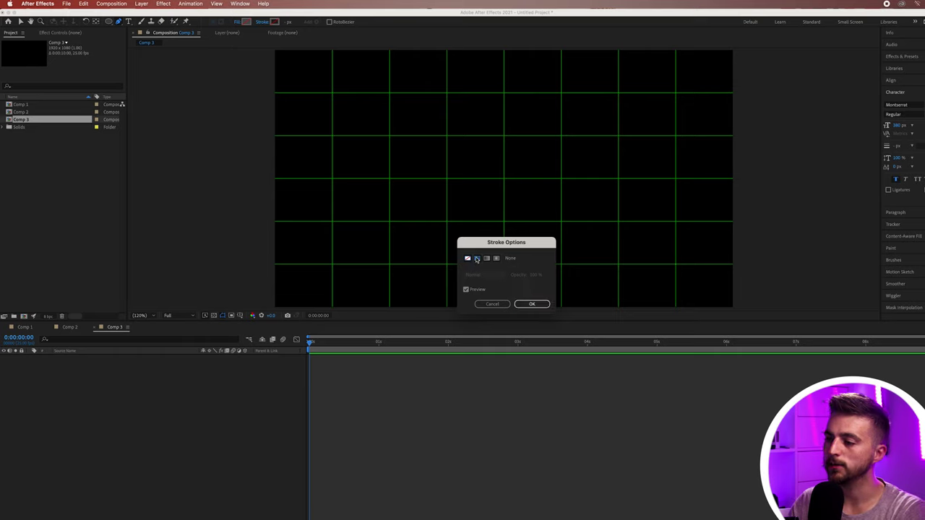
click(538, 305)
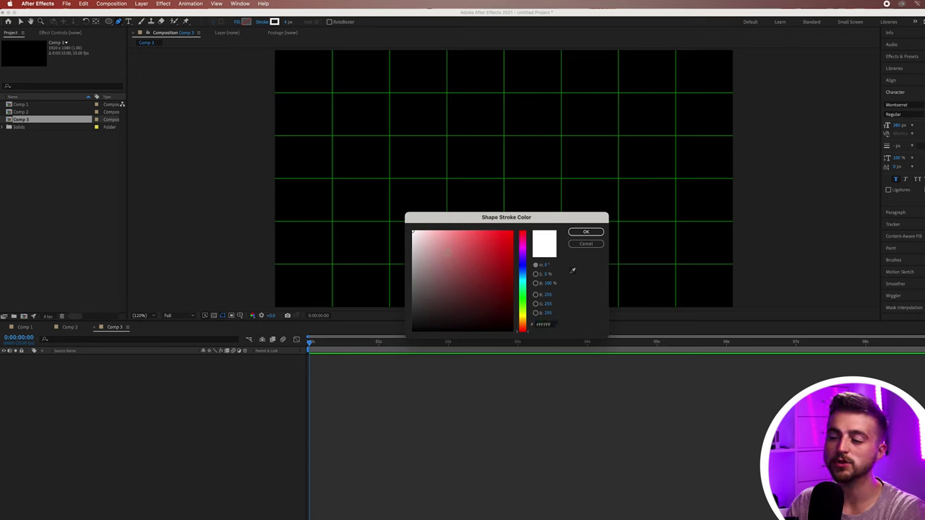
click(586, 232)
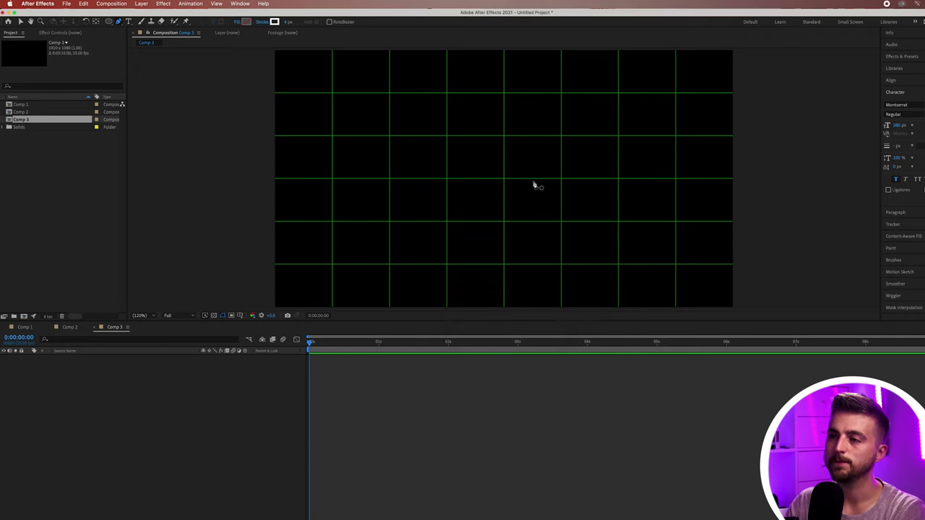
click(287, 22)
key(Return)
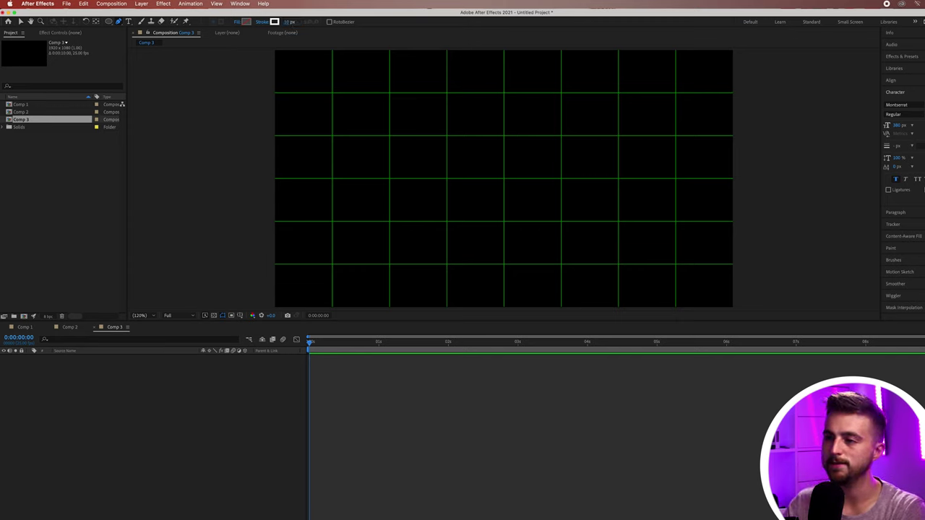
Step: Draw a vertical line along the grid's first vertical line, from the first horizontal grid line down to the fifth, and deselect it
click(332, 93)
click(332, 265)
click(359, 424)
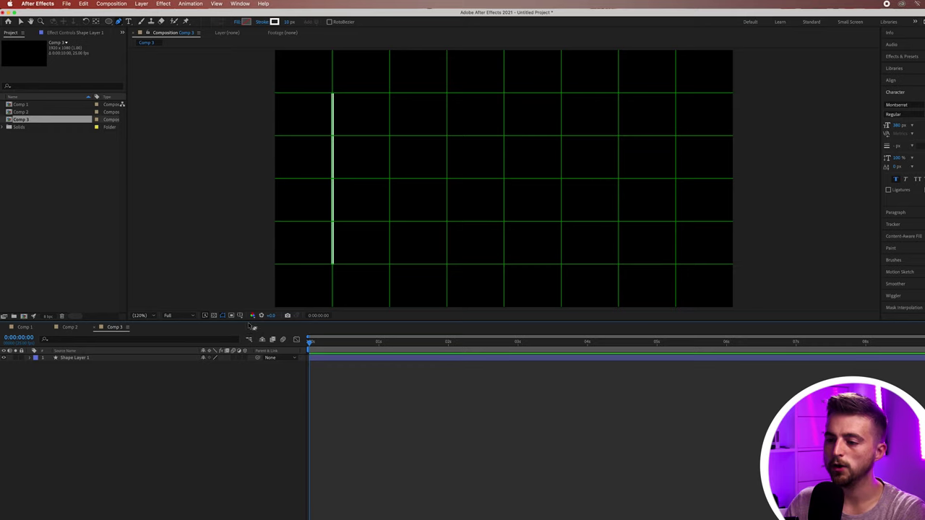
Step: Hide the proportional grid to check the vertical line, and show the grid again
click(240, 316)
click(268, 330)
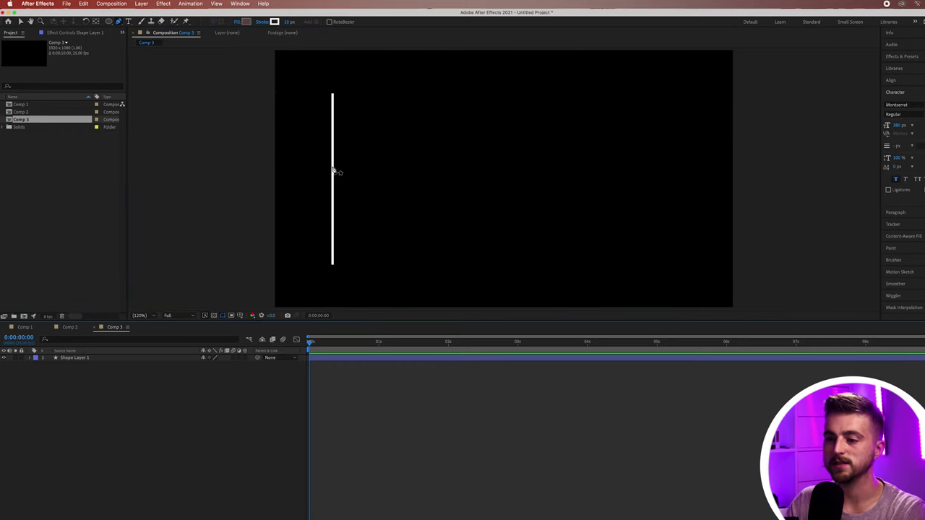
click(240, 316)
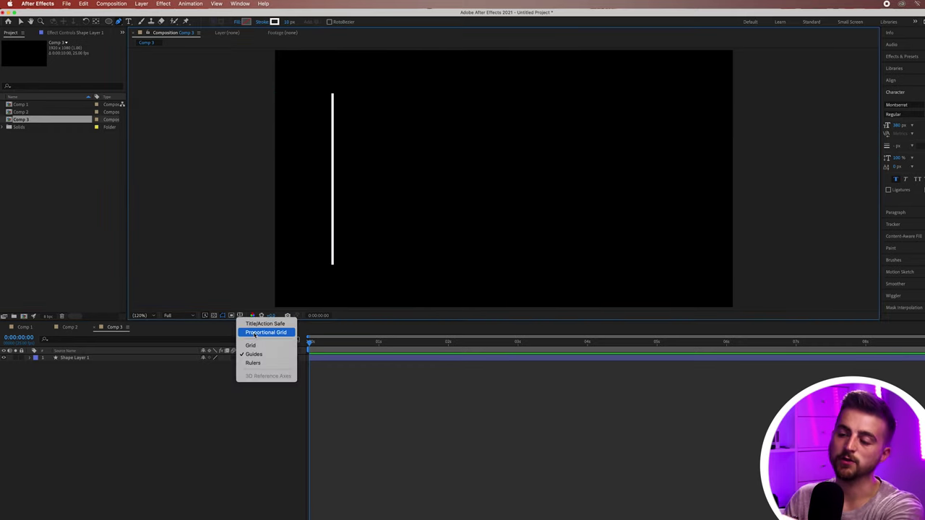
click(257, 333)
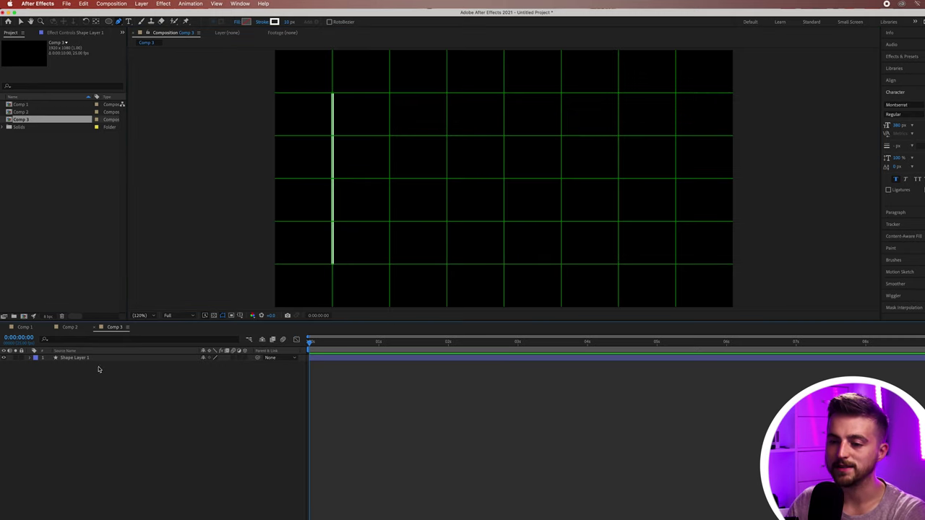
click(80, 359)
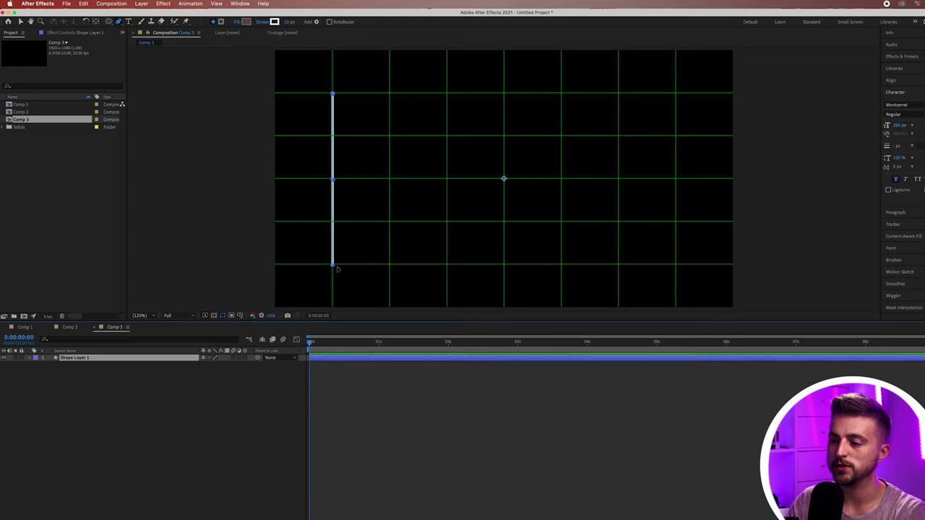
click(333, 266)
click(490, 269)
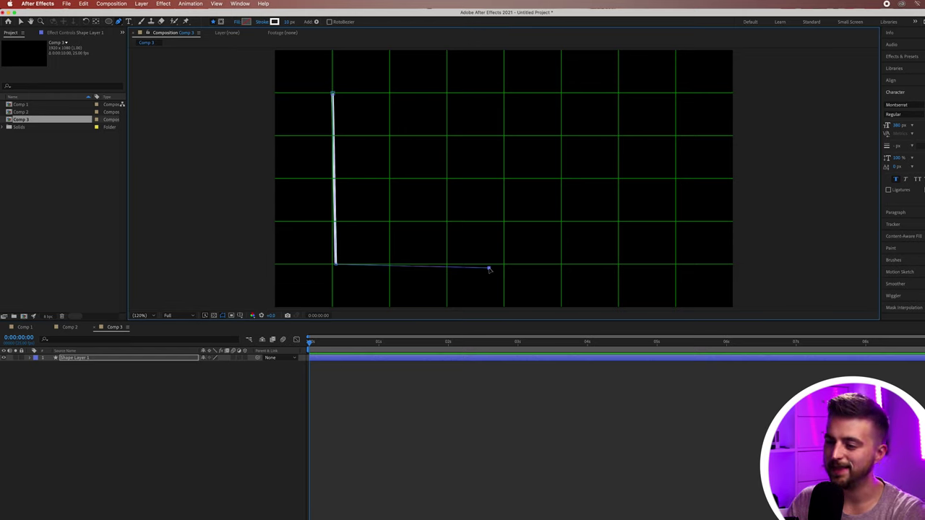
key(super+z)
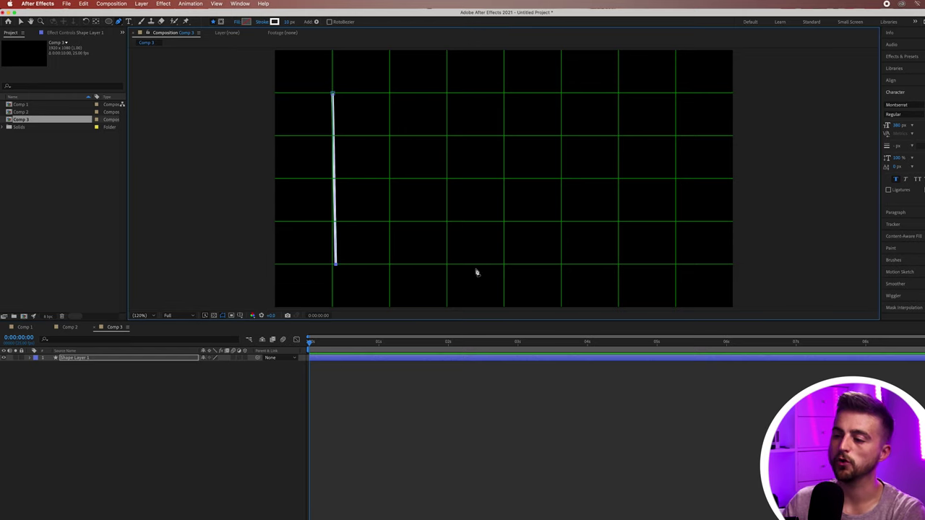
click(155, 427)
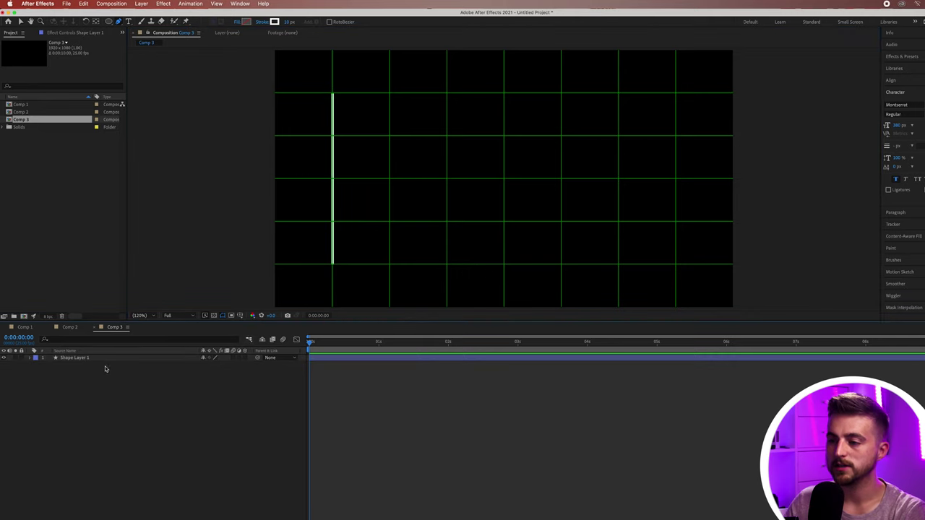
Step: Draw a horizontal line on a separate shape layer, from the vertical line's lower end to the last vertical grid line, and hide the proportional grid
click(333, 266)
click(675, 265)
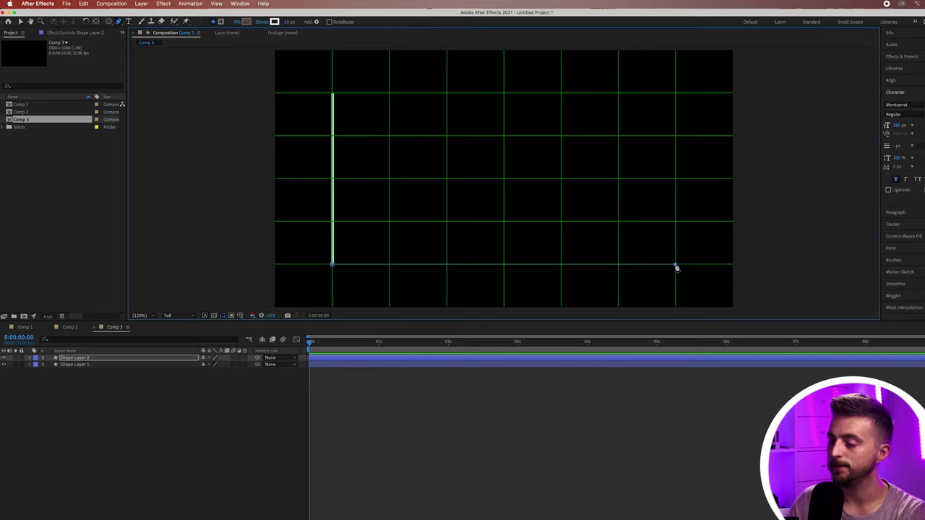
click(240, 315)
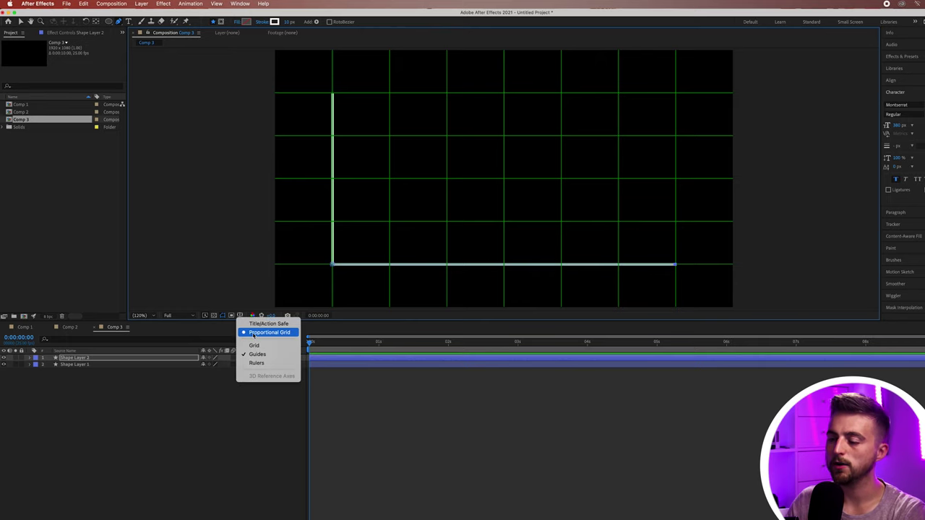
click(268, 330)
click(389, 427)
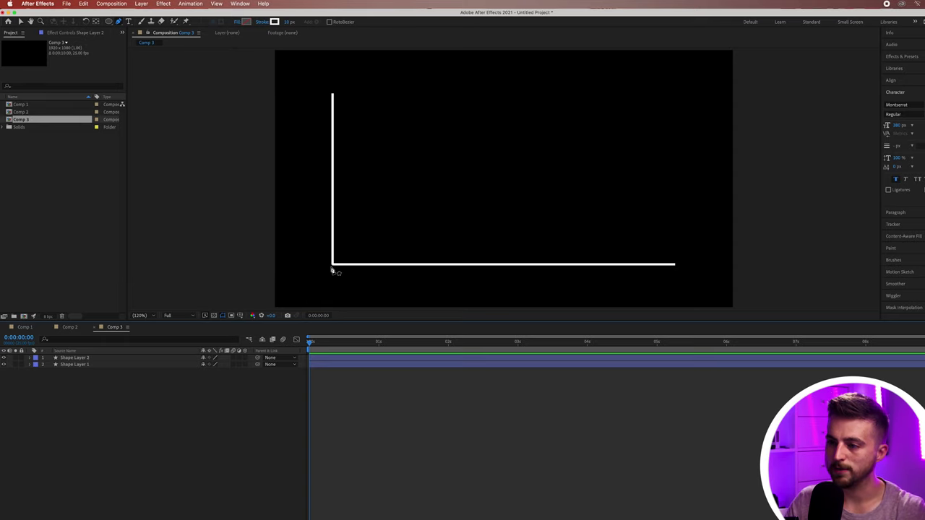
Step: Nudge the horizontal line so its end meets the vertical line in a flush corner, and fit the composition back in view
scroll(332, 271, up, 6)
click(21, 22)
click(420, 244)
drag(433, 242, 423, 235)
click(482, 124)
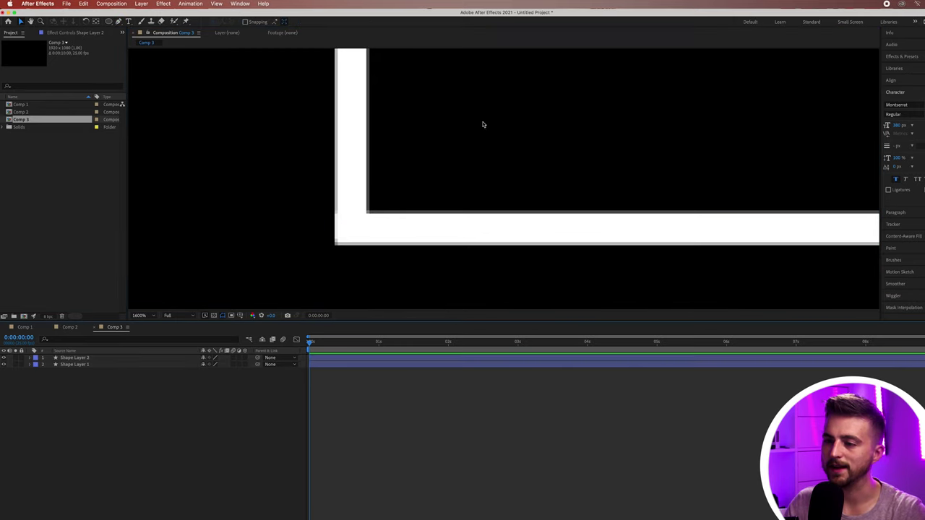
click(139, 315)
click(151, 325)
click(31, 357)
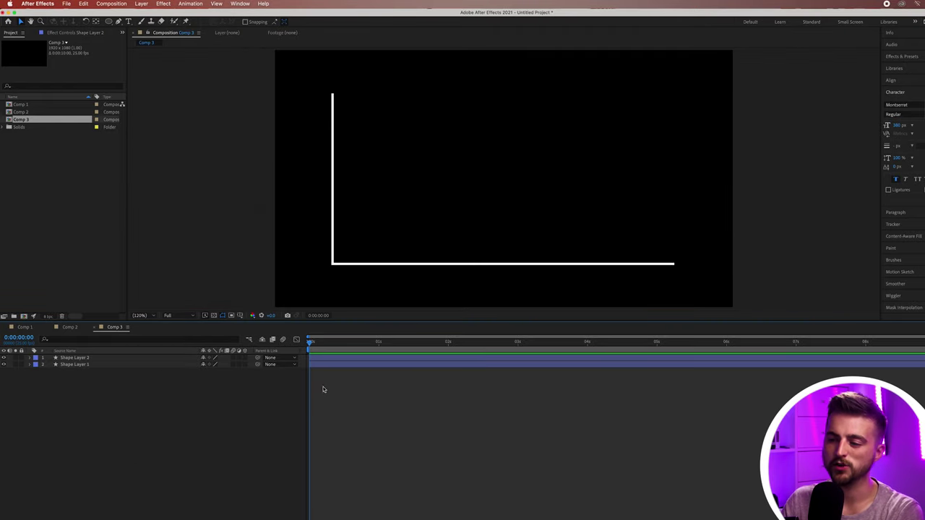
Step: Move the playhead to 0:00:00:05 and add Trim Paths to both Shape Layer 2 and Shape Layer 1
key(space)
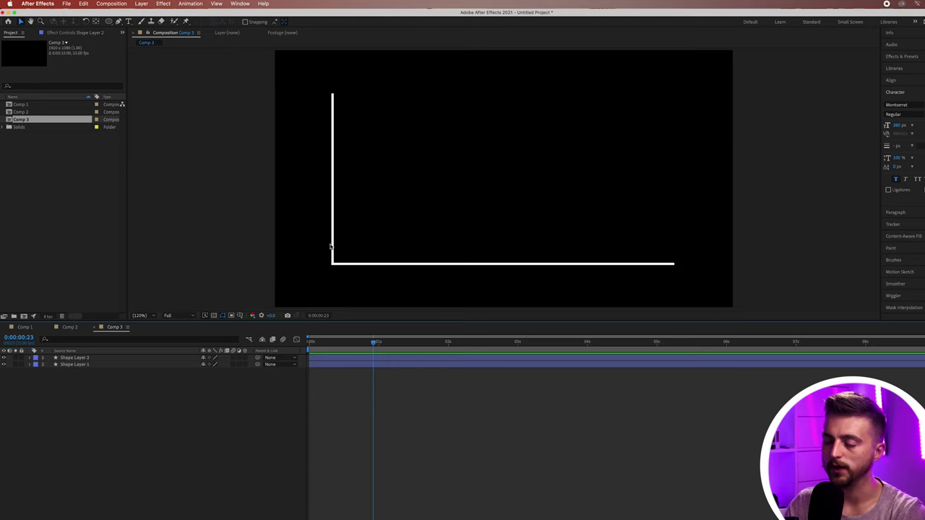
drag(368, 342, 323, 343)
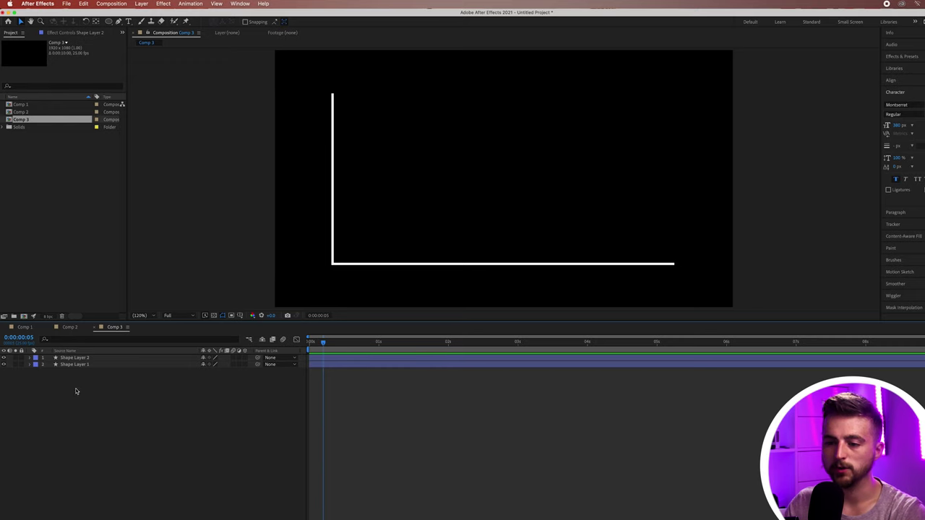
click(31, 365)
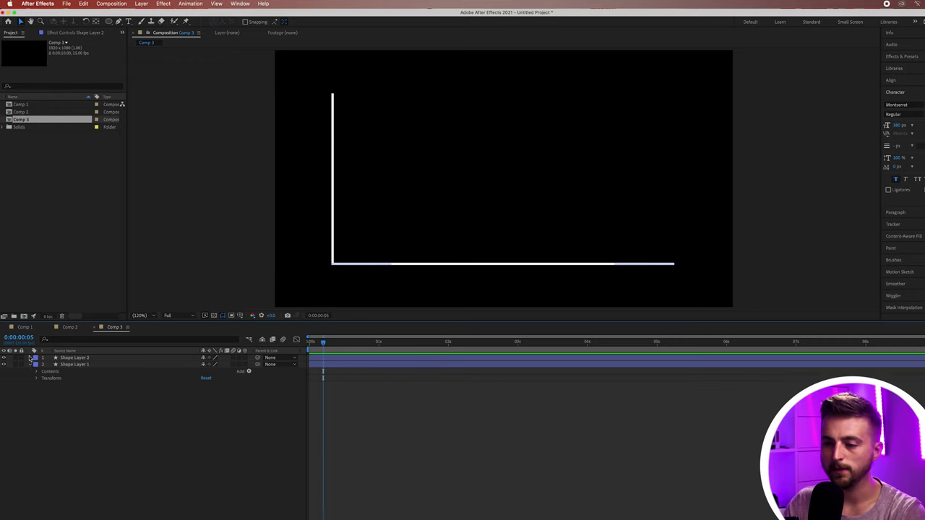
click(248, 365)
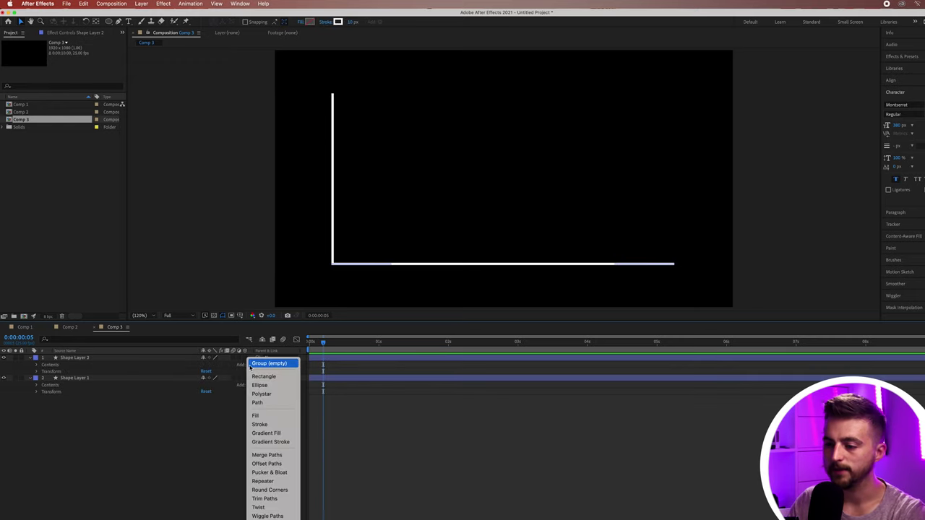
click(273, 500)
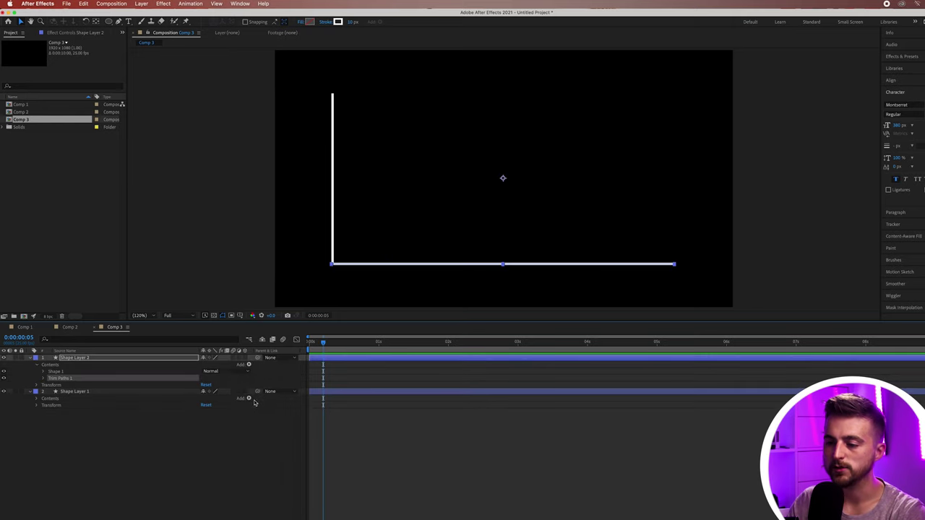
click(249, 399)
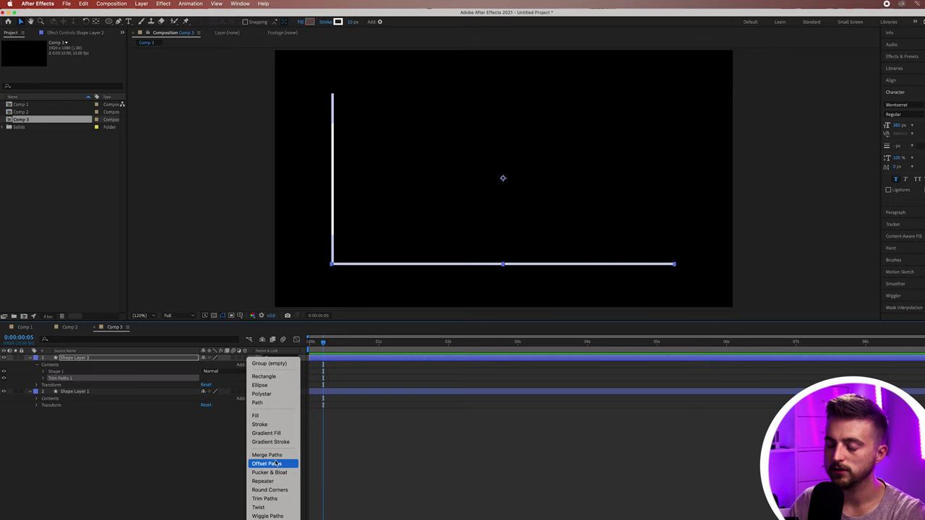
click(273, 498)
Step: Set the Trim Paths End of Shape Layer 2 to 0% and keyframe it at 0:00:00:06
click(43, 378)
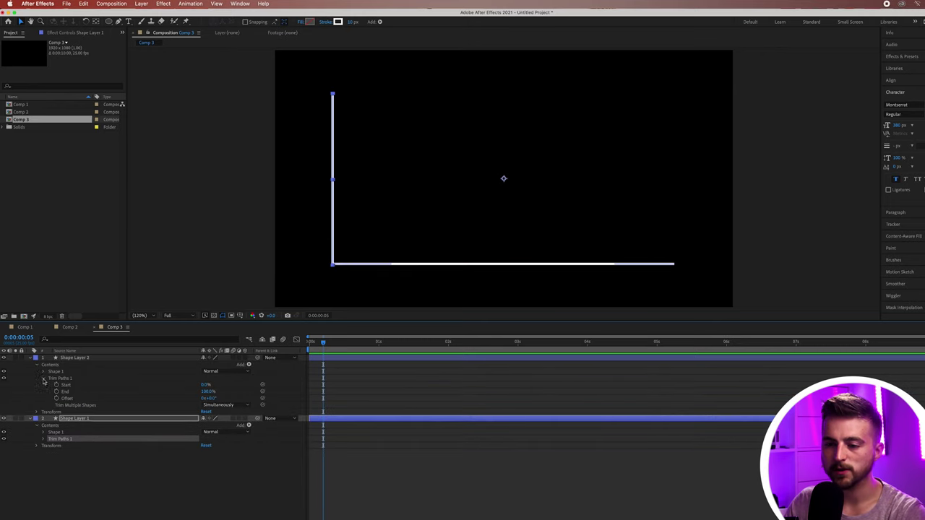
click(43, 440)
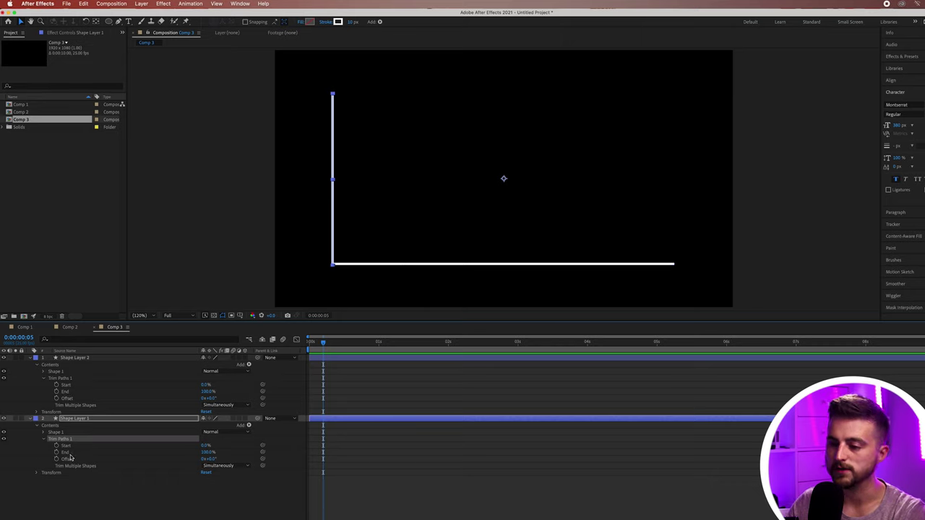
click(392, 435)
drag(207, 391, 144, 391)
drag(322, 349, 326, 349)
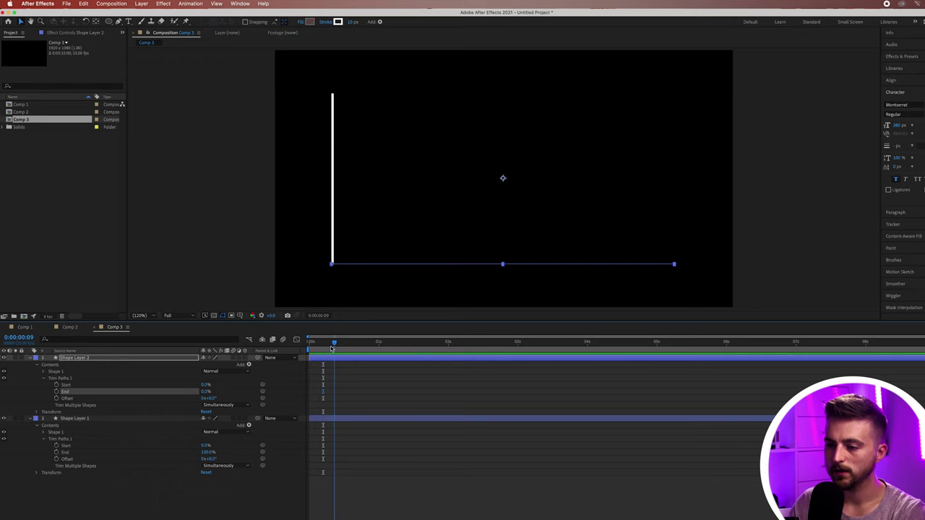
click(57, 392)
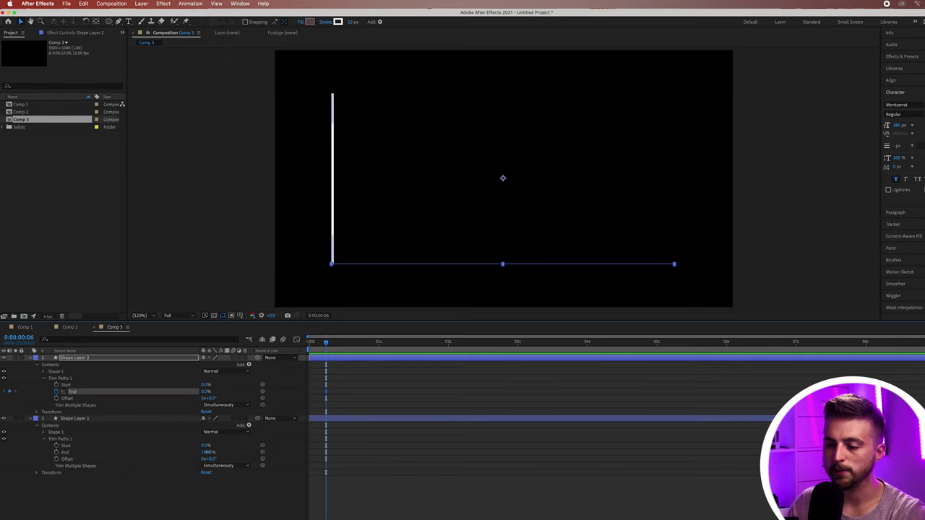
drag(206, 452, 141, 457)
drag(206, 453, 228, 452)
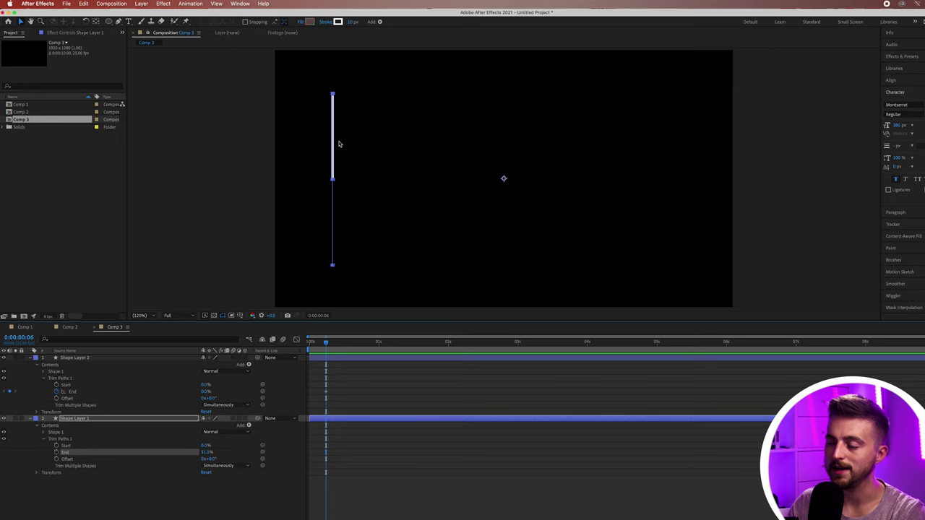
drag(206, 452, 266, 452)
Step: Set the Trim Paths Start of Shape Layer 1 to 100% and keyframe it at 0:00:00:06
click(202, 446)
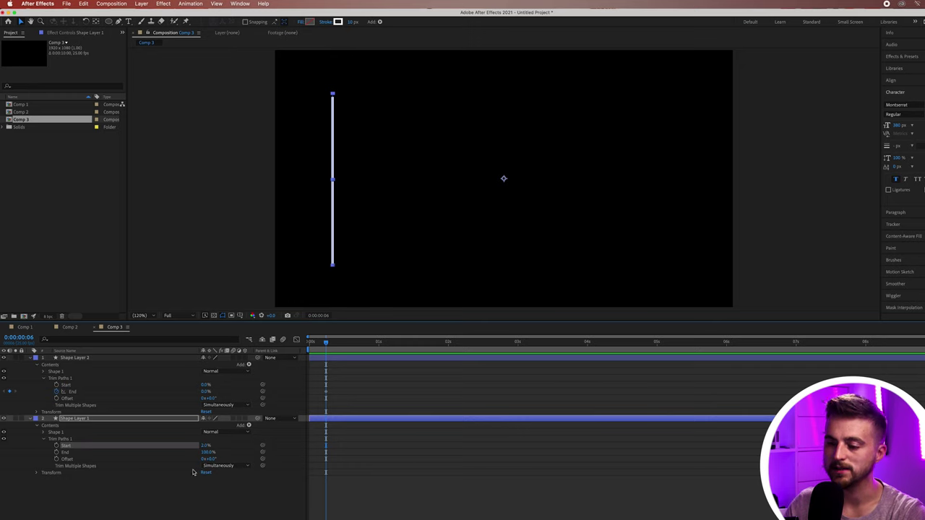
drag(206, 446, 252, 446)
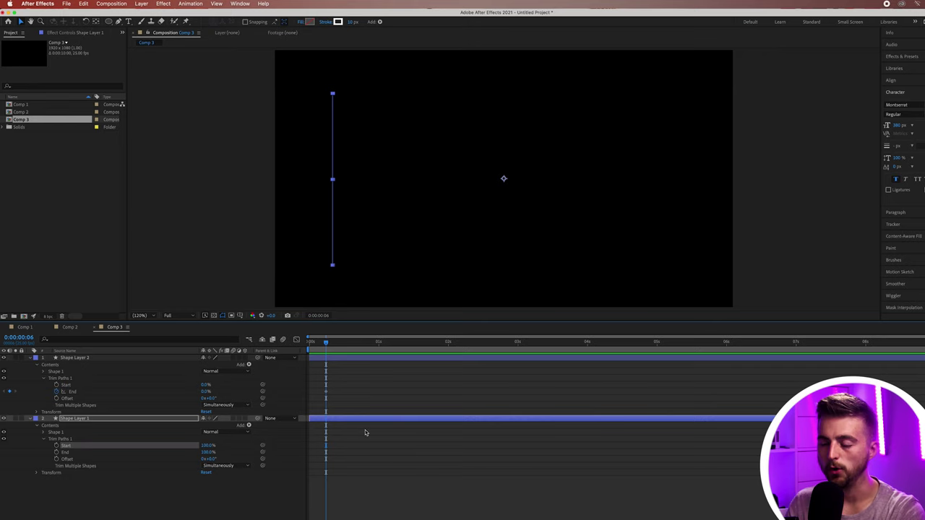
click(56, 446)
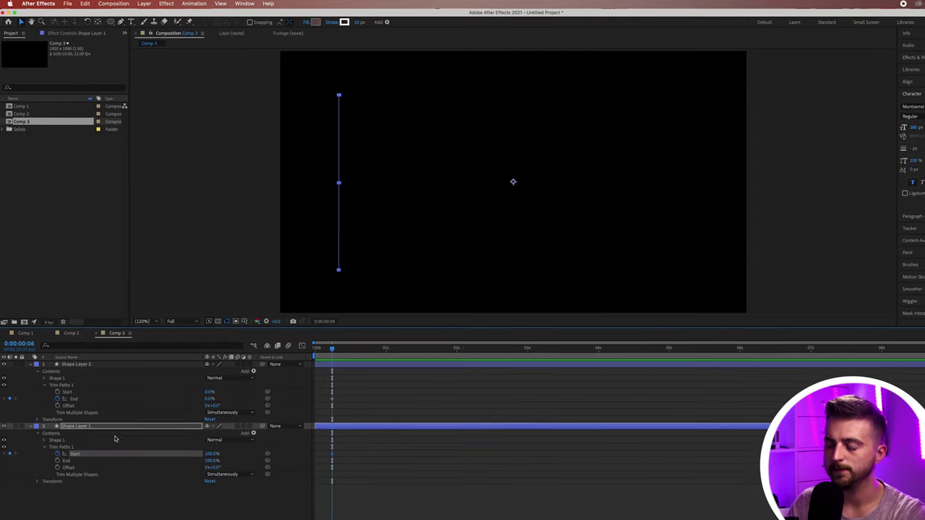
Step: At 0:00:01:05, set Shape Layer 1's Trim Paths Start to 0% and Shape Layer 2's End to 100%, and preview the reveal
drag(333, 350, 402, 356)
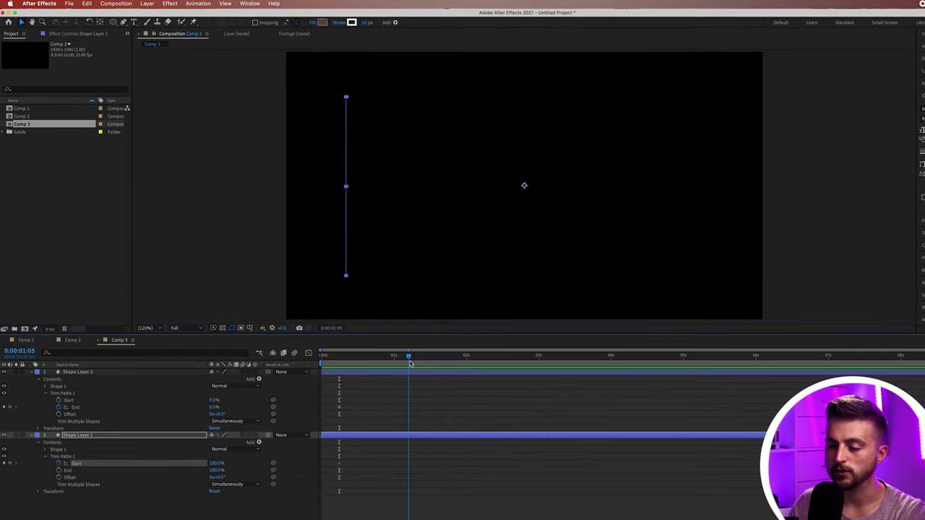
drag(219, 464, 136, 481)
click(75, 417)
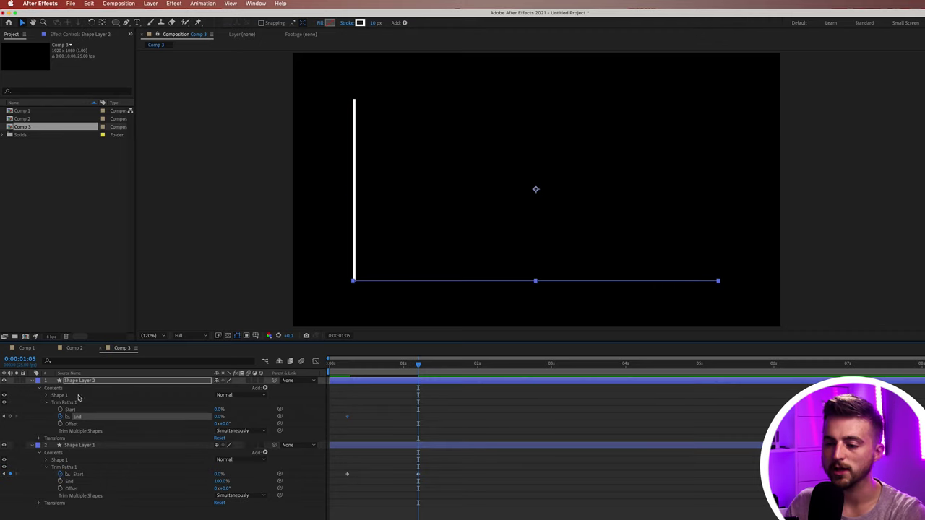
drag(218, 417, 367, 413)
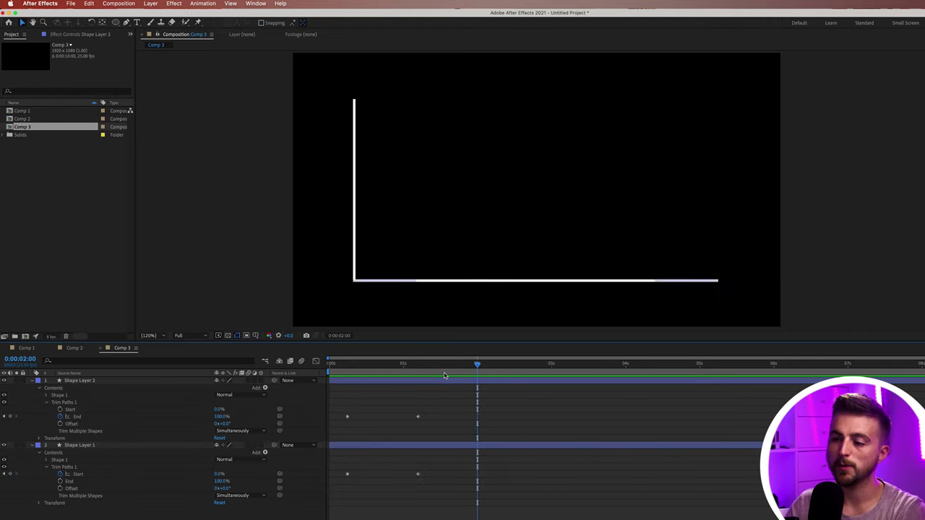
drag(443, 365, 227, 370)
key(space)
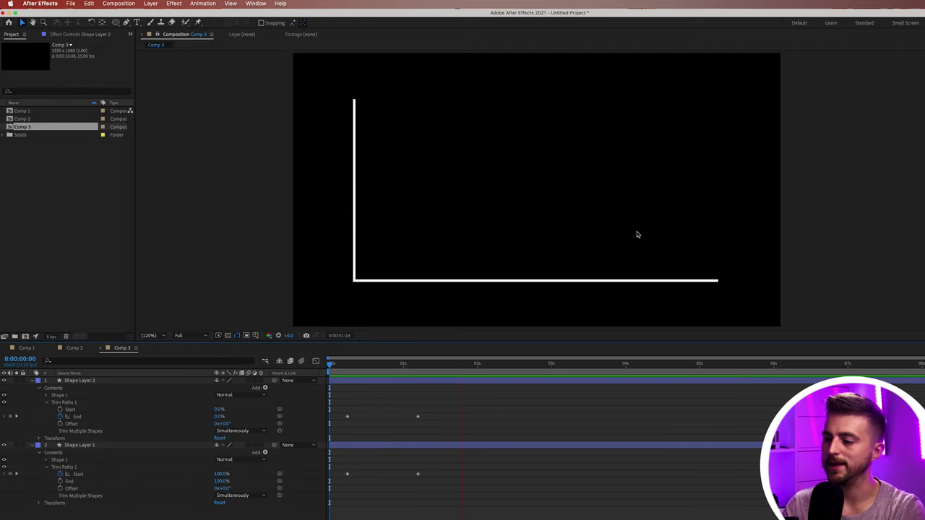
key(space)
drag(451, 365, 321, 378)
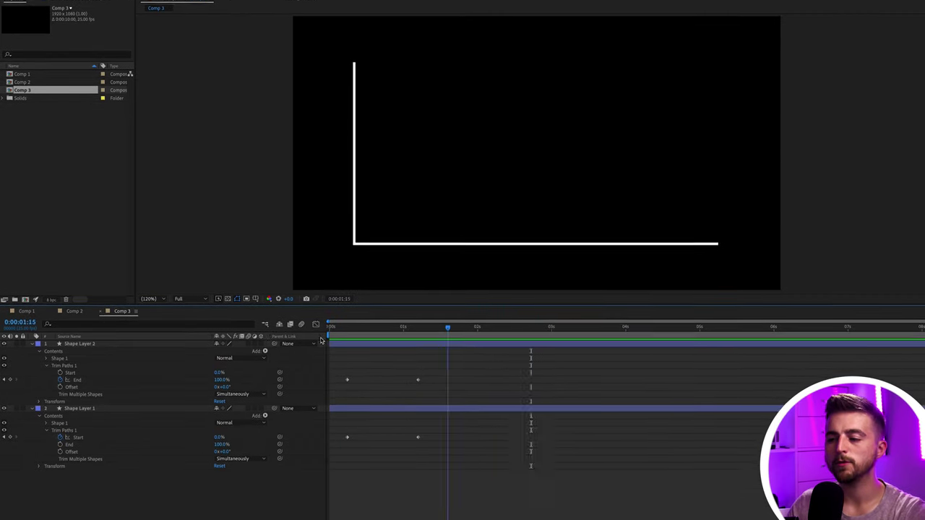
key(space)
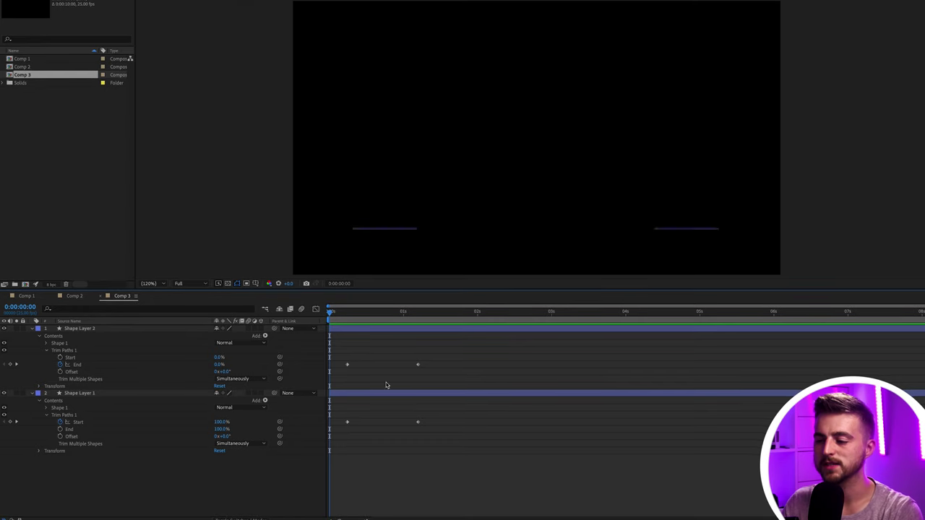
Step: Apply Easy Ease to all four Trim Paths keyframes and preview the axis animation from the beginning
drag(486, 352, 316, 424)
right_click(348, 366)
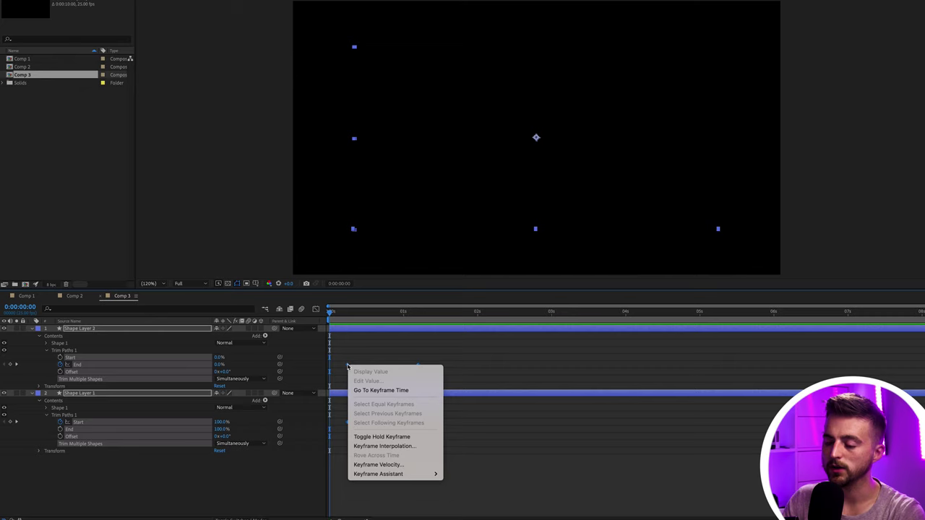
mouse_move(430, 475)
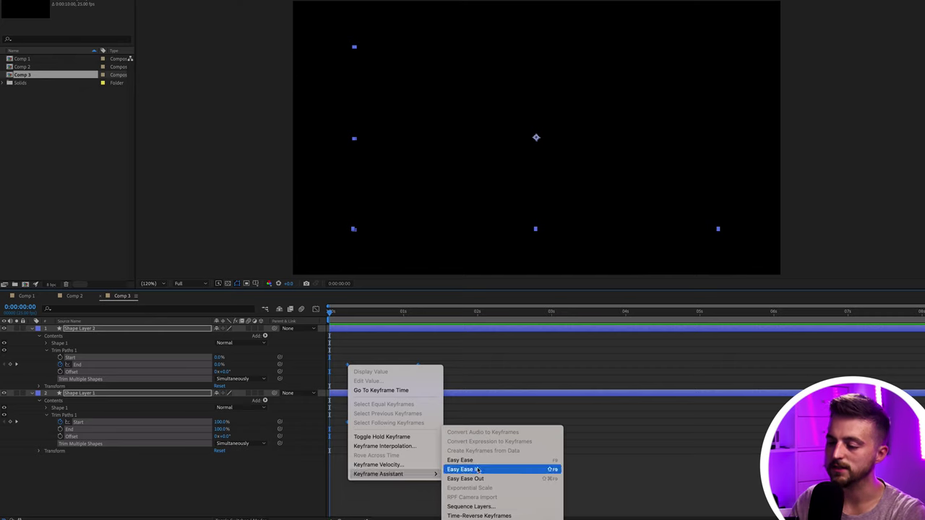
click(471, 463)
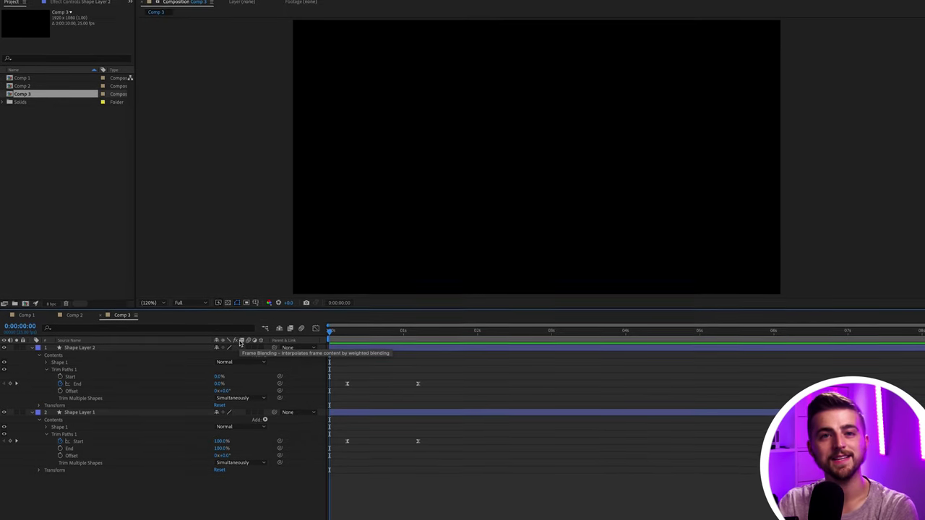
key(space)
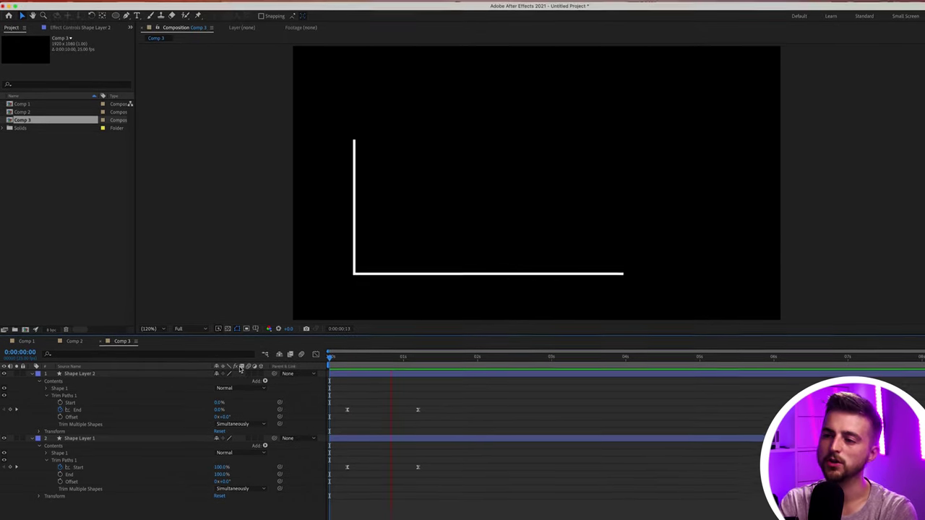
key(space)
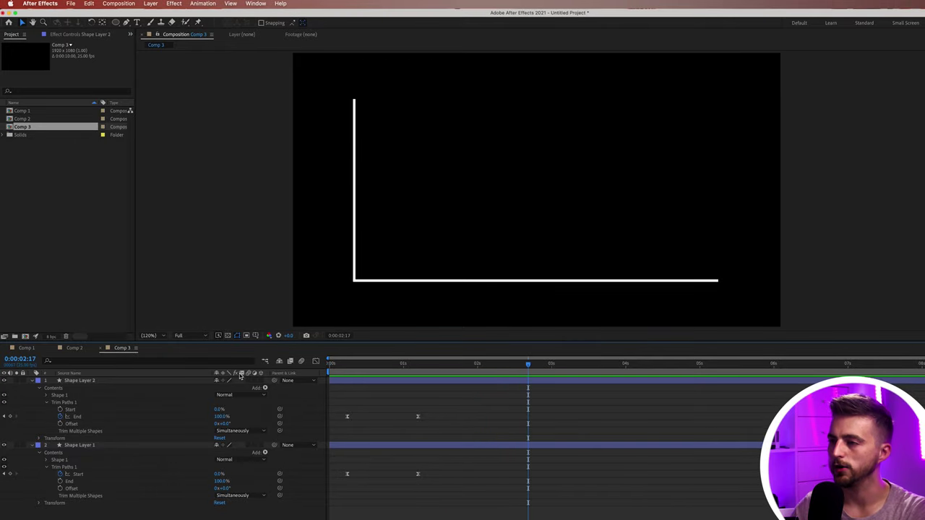
key(Home)
key(space)
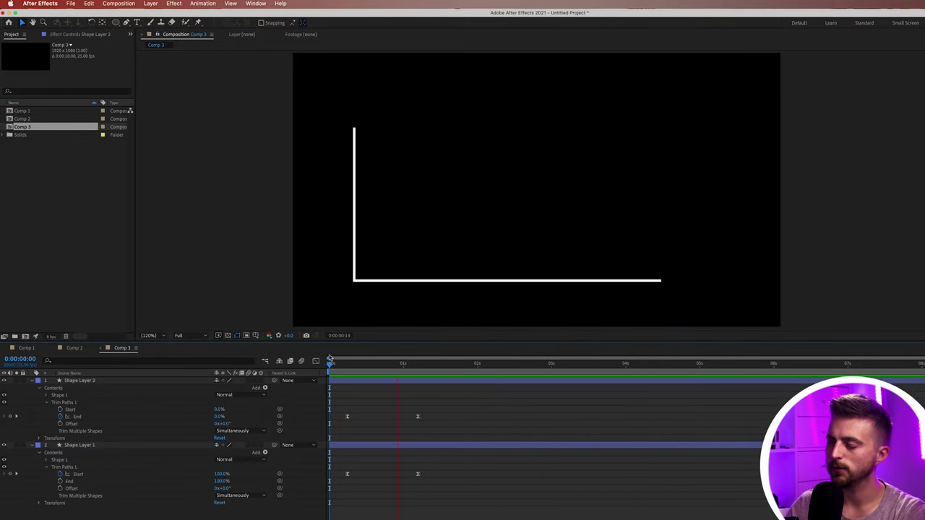
key(space)
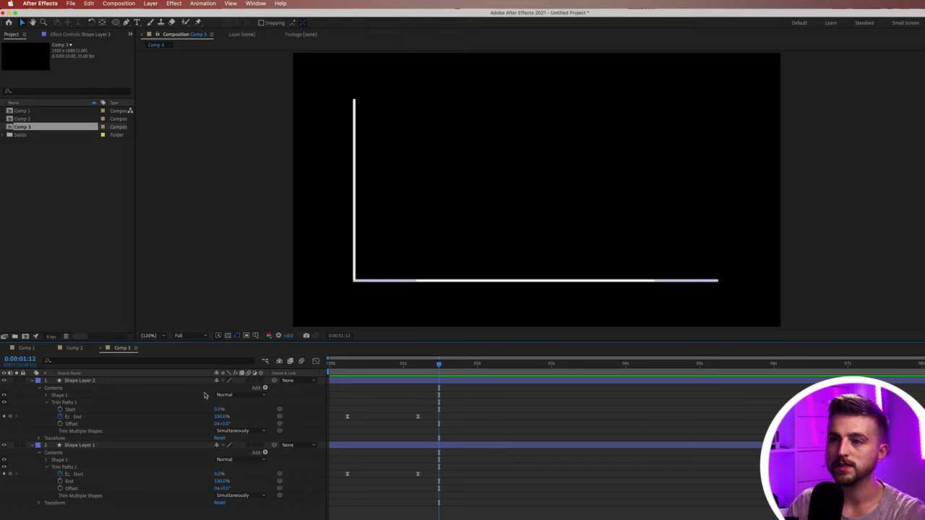
Step: Activate the Pen tool and set its stroke color to orange FFA700
click(126, 24)
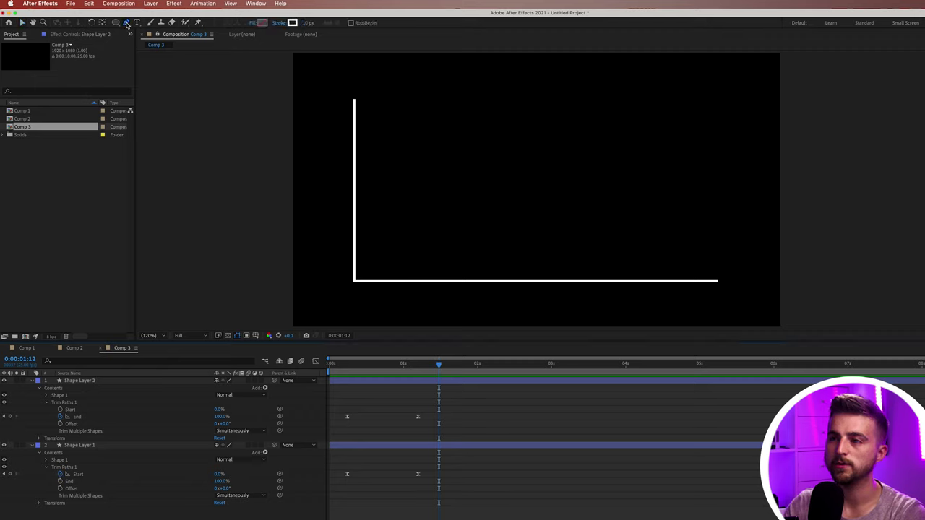
click(292, 24)
drag(557, 331, 569, 228)
drag(555, 337, 559, 344)
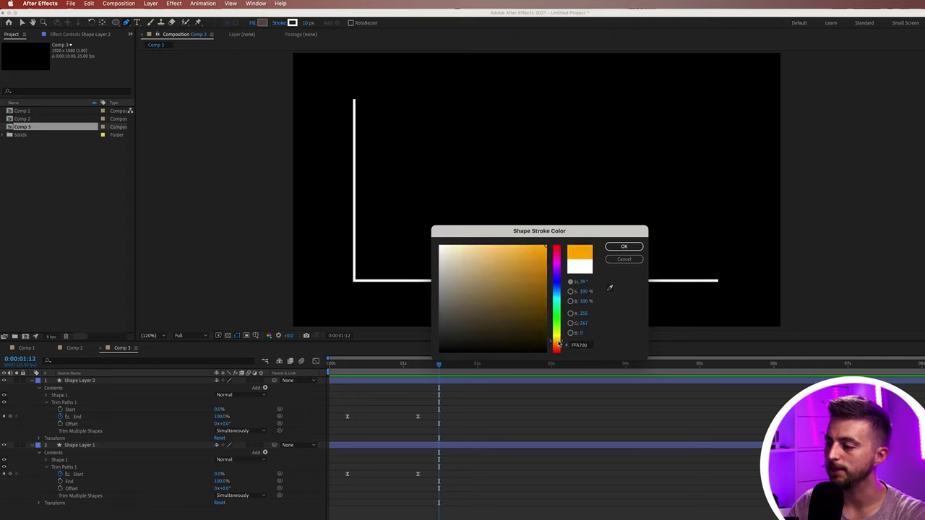
click(624, 247)
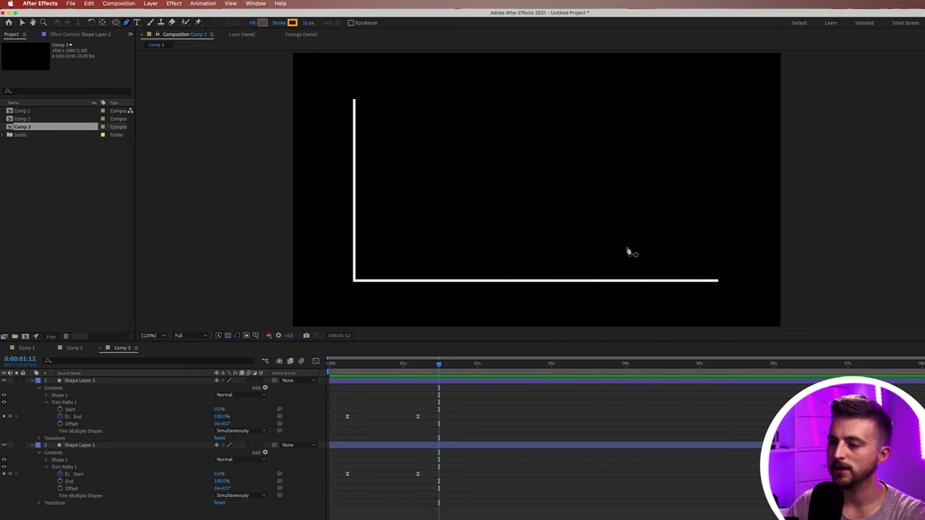
Step: Draw a rising zigzag graph line with three dips on a new shape layer, starting at the axis corner, and play the composition
click(355, 281)
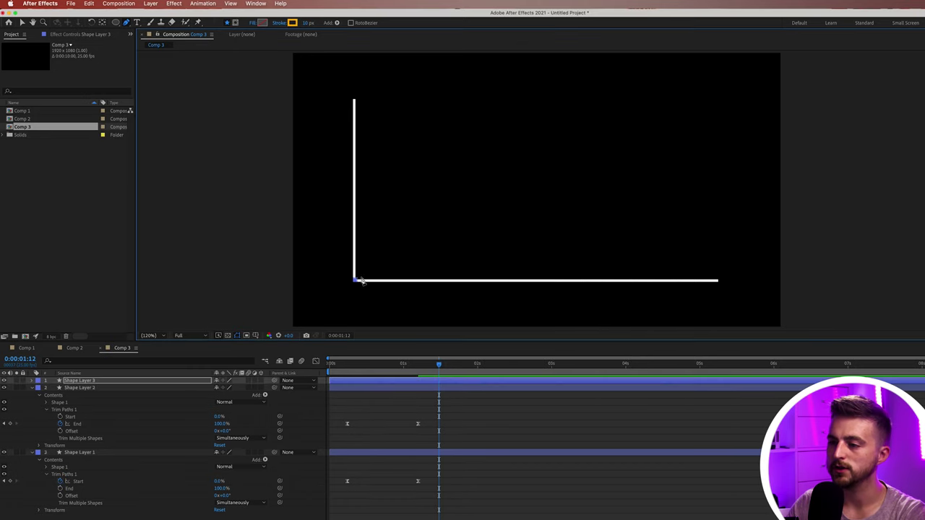
click(403, 237)
click(436, 246)
click(512, 175)
click(541, 198)
click(618, 133)
click(701, 99)
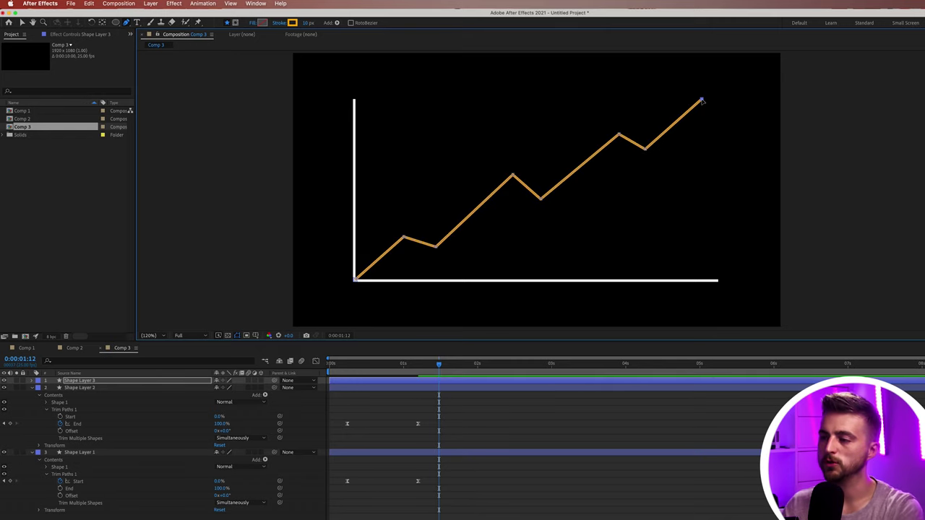
click(456, 423)
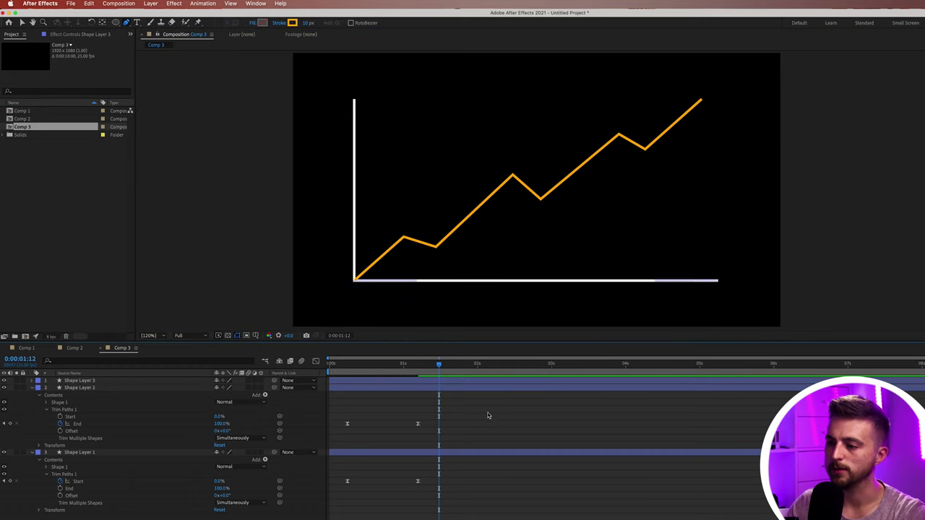
drag(429, 366, 296, 373)
key(space)
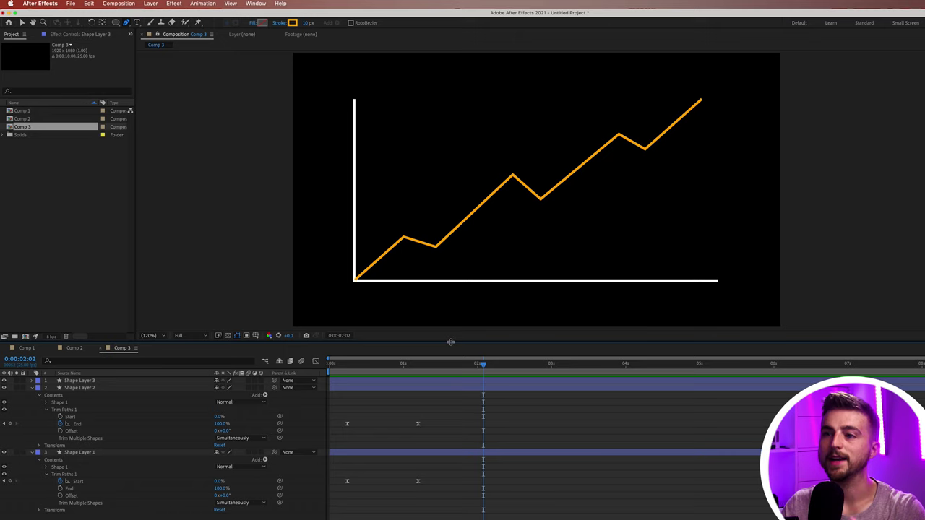
Step: Draw a blue (0091FF) graph line on a new shape layer, starting halfway up the vertical axis, with one tall peak past the middle
click(292, 22)
drag(555, 284, 556, 293)
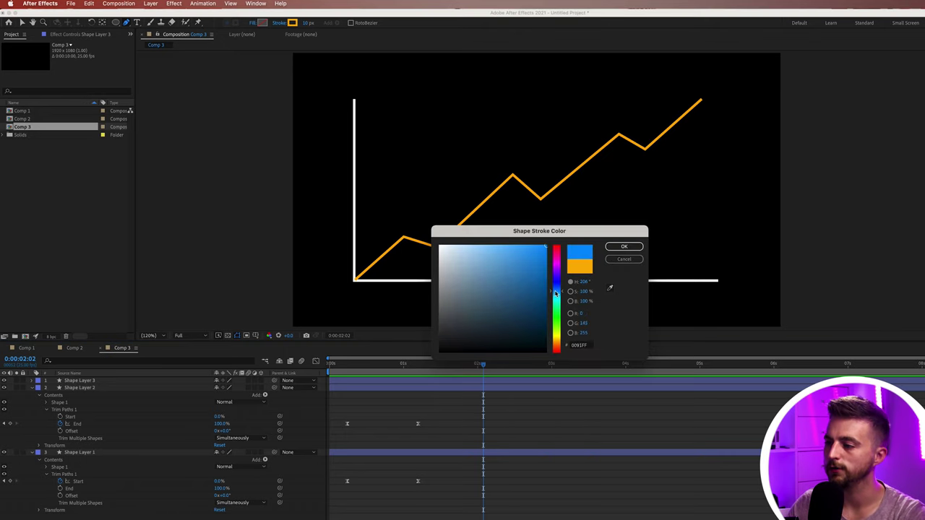
click(624, 246)
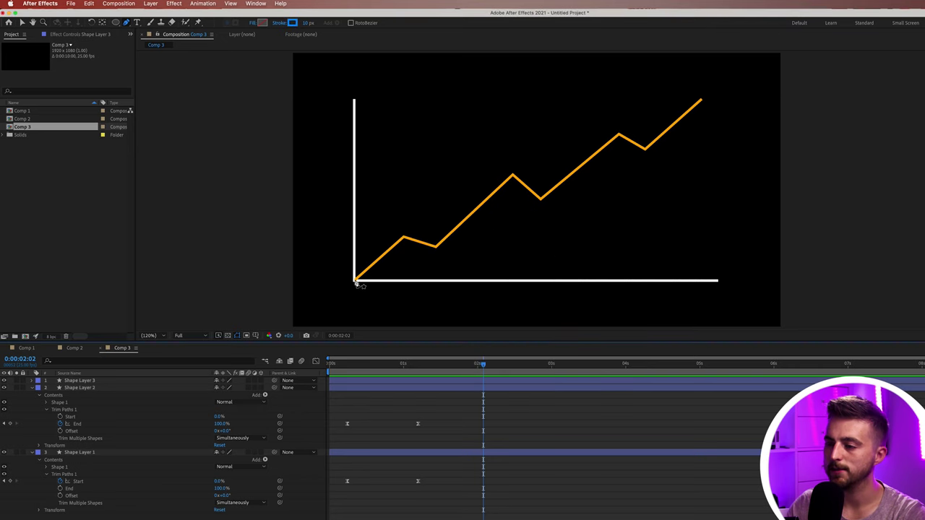
click(355, 184)
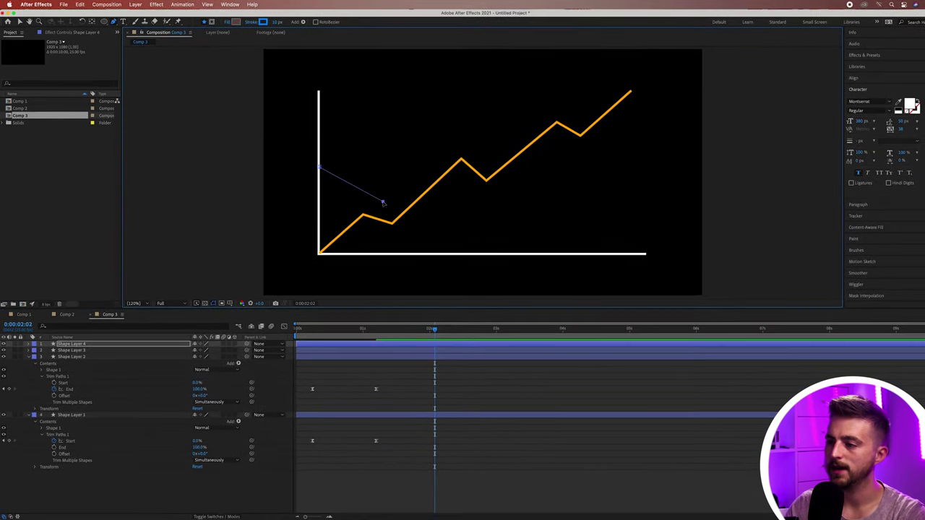
click(519, 122)
click(541, 227)
click(640, 159)
click(478, 398)
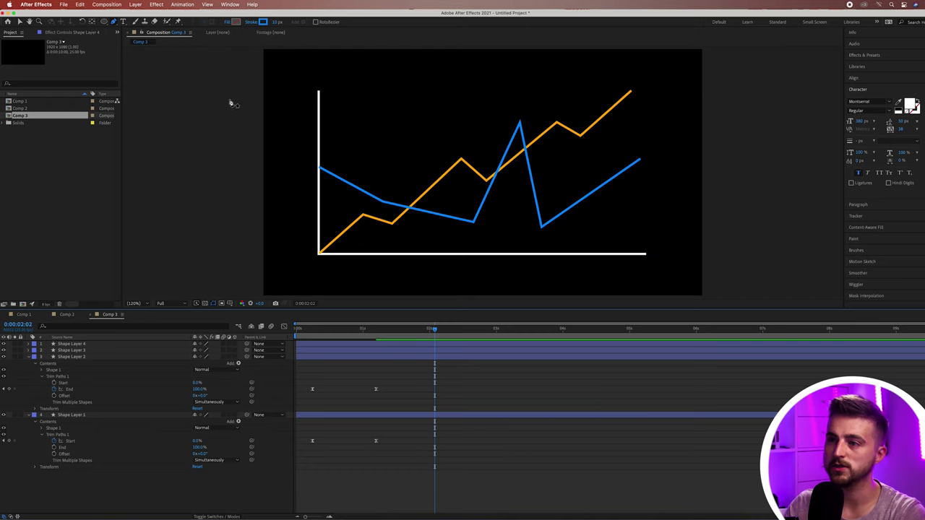
Step: Draw a magenta (FF00DE) zigzag graph line with two peaks on a new shape layer, from near the vertical axis's upper end to the far right
click(263, 23)
click(499, 237)
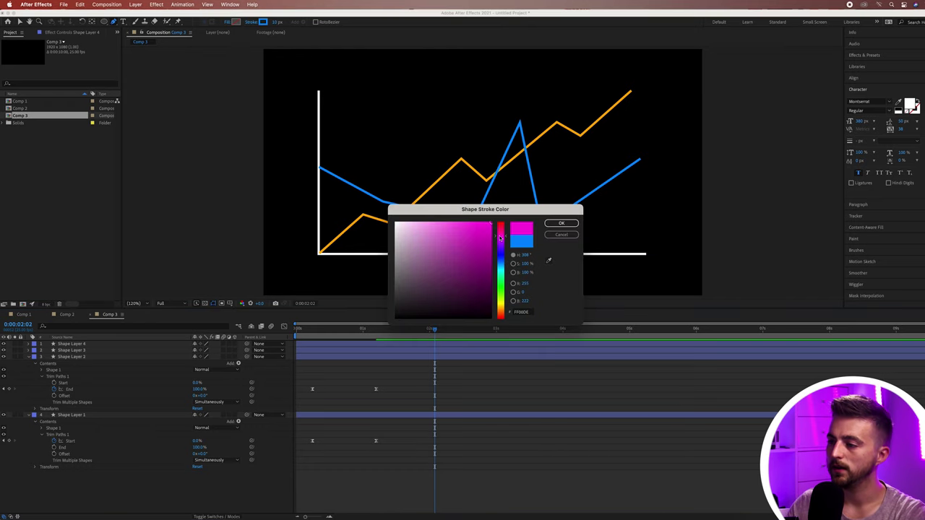
click(561, 224)
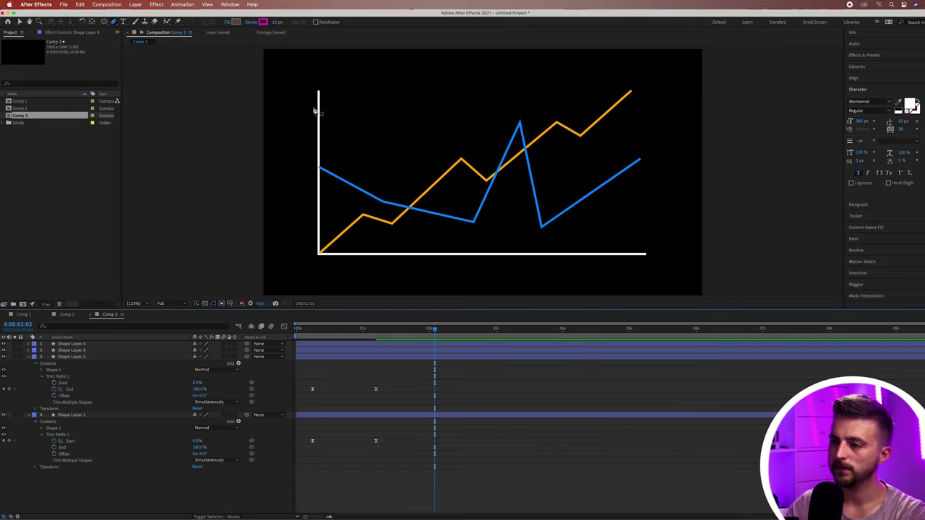
click(318, 105)
click(355, 238)
click(414, 138)
click(463, 236)
click(594, 105)
click(644, 231)
click(529, 359)
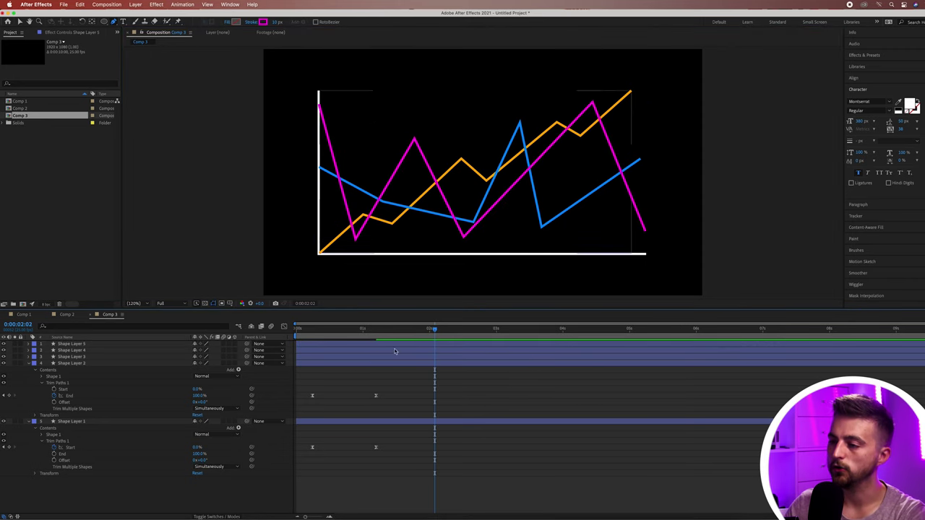
Step: Inspect the overlap at the axis corner, then move both white axis layers above the three data line layers
key(Home)
click(375, 338)
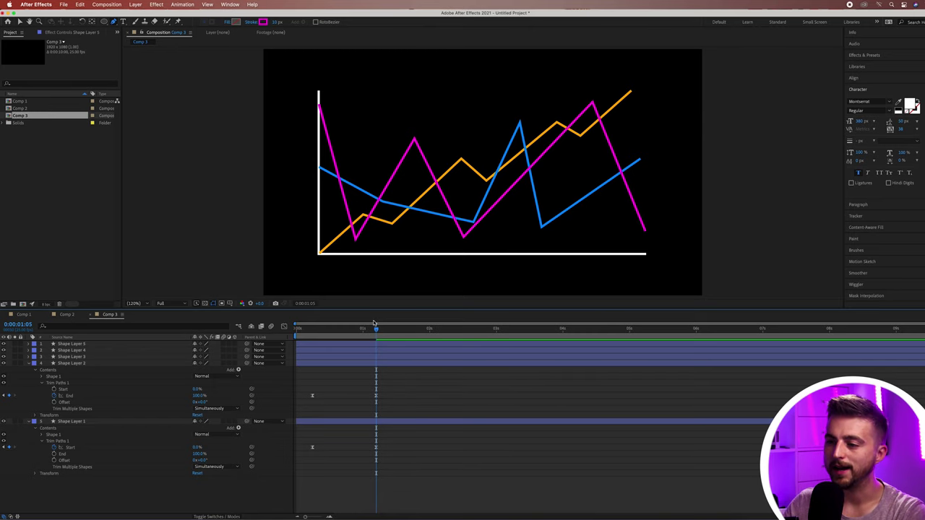
scroll(315, 266, up, 6)
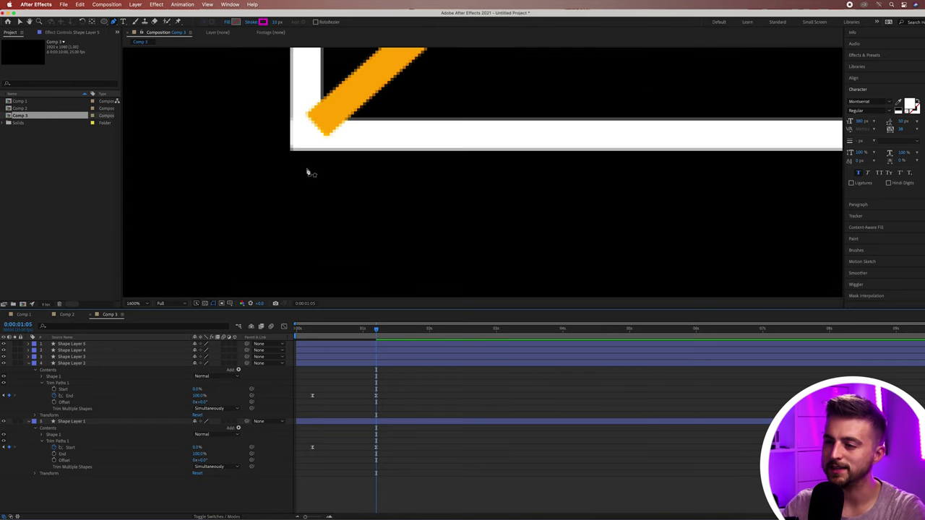
click(133, 303)
click(145, 320)
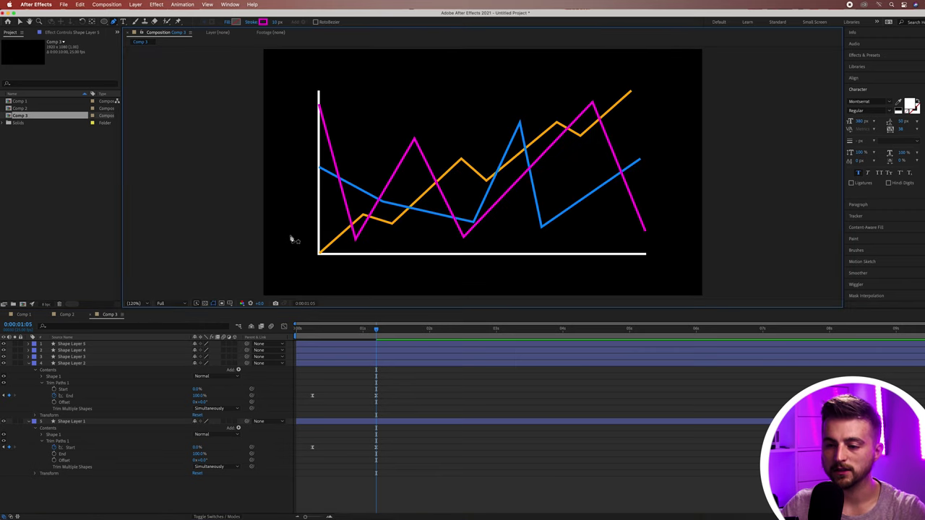
click(72, 362)
click(29, 364)
click(29, 371)
shift+click(68, 369)
drag(79, 366, 87, 343)
click(250, 420)
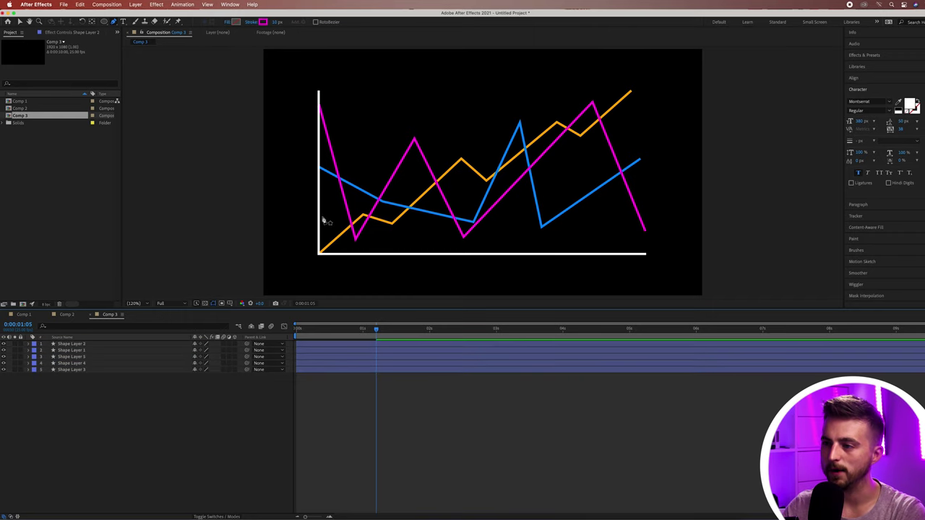
Step: Lock the two axis layers, Shape Layer 2 and Shape Layer 1
click(77, 345)
click(20, 344)
click(20, 351)
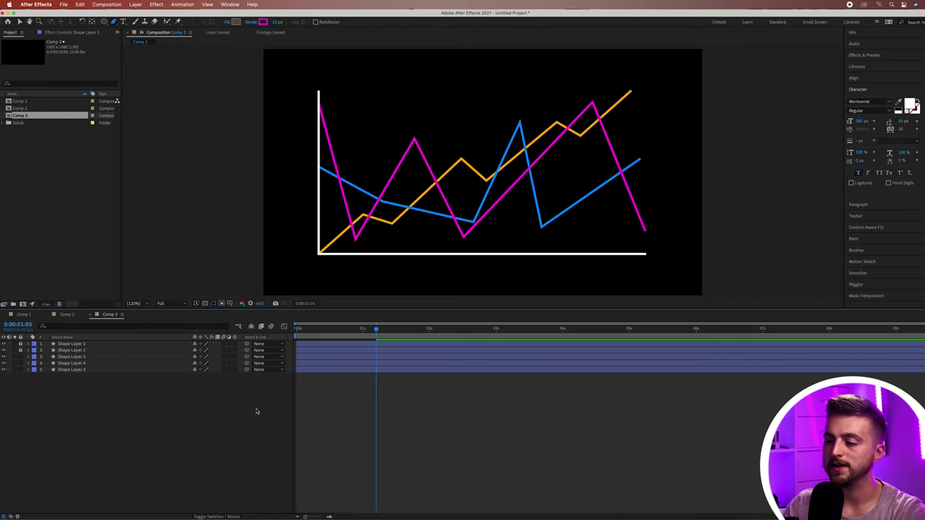
click(320, 350)
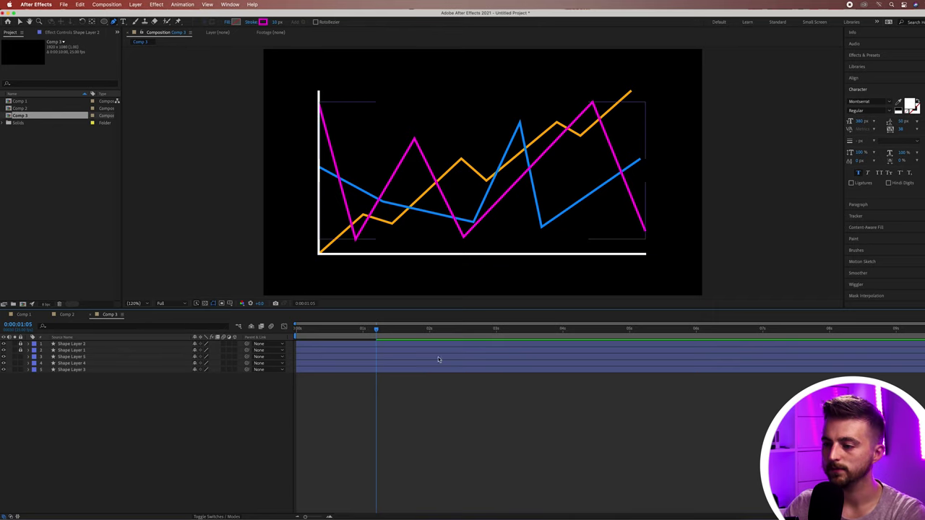
click(318, 358)
click(320, 363)
click(323, 370)
click(329, 357)
click(359, 417)
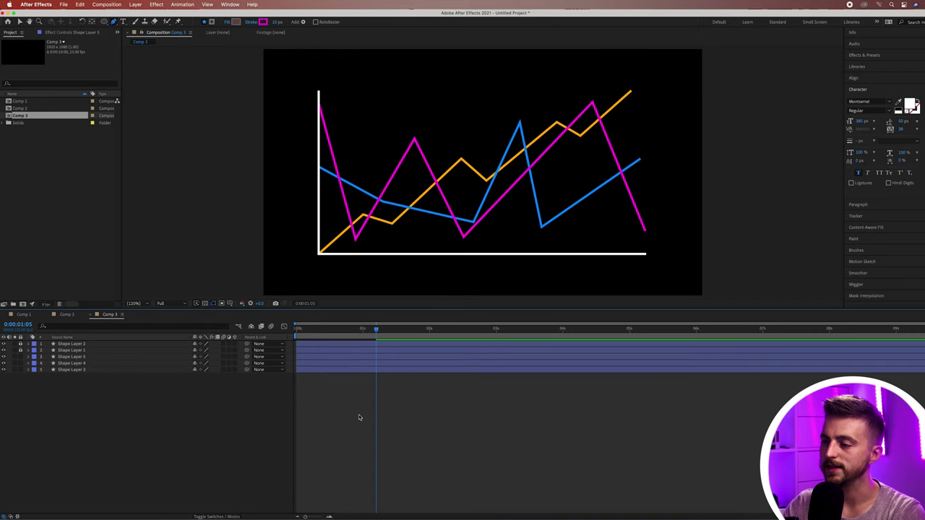
key(space)
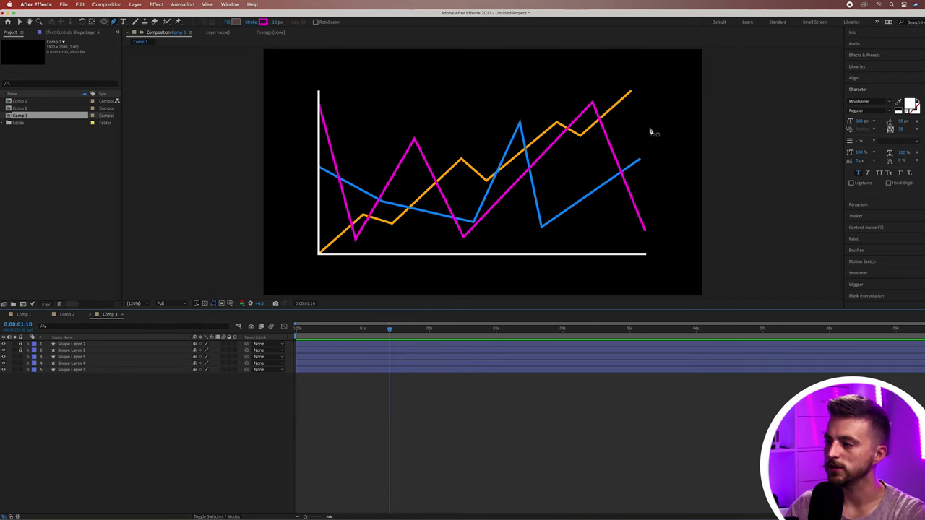
Step: Expand the three data line layers and add Trim Paths to the magenta line on Shape Layer 5
click(69, 356)
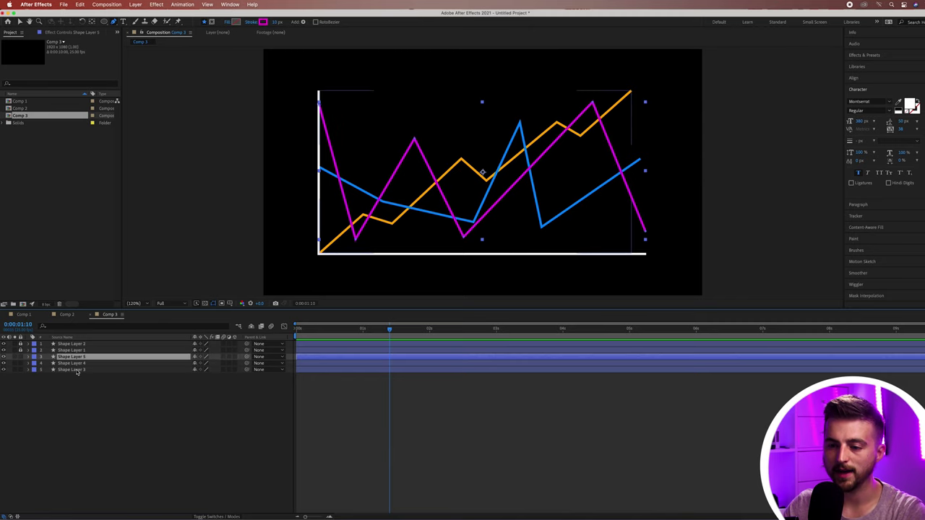
click(30, 369)
click(30, 363)
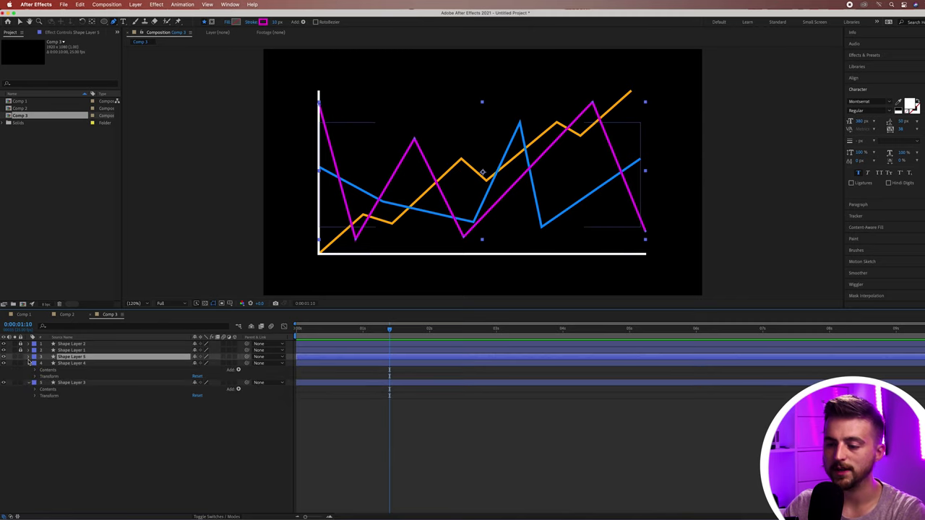
click(29, 356)
click(238, 363)
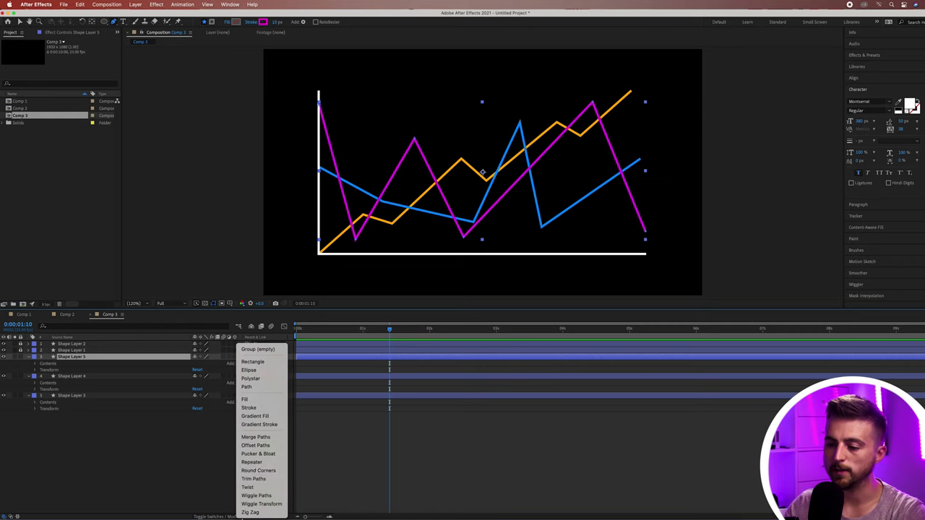
click(253, 478)
Step: Add Trim Paths to the blue and orange line layers, removing the Round Corners added to the blue one by mistake
click(239, 363)
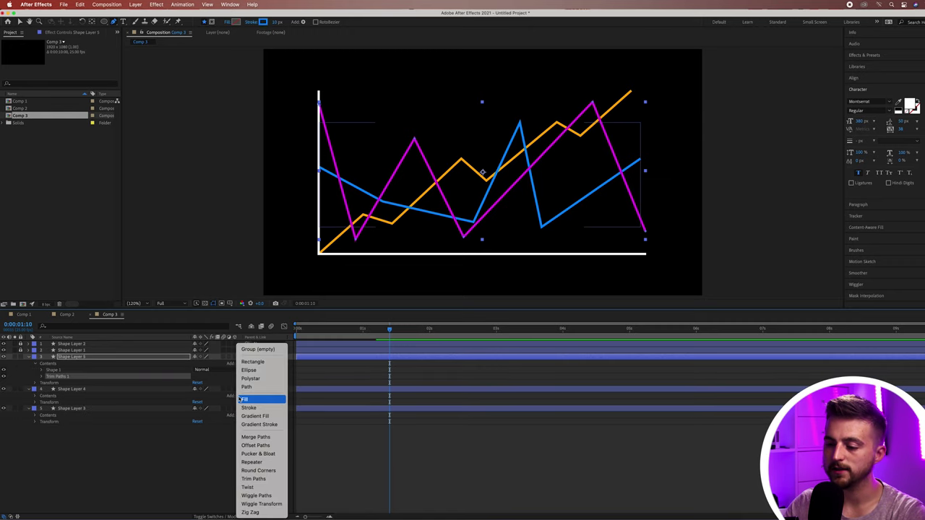
click(259, 470)
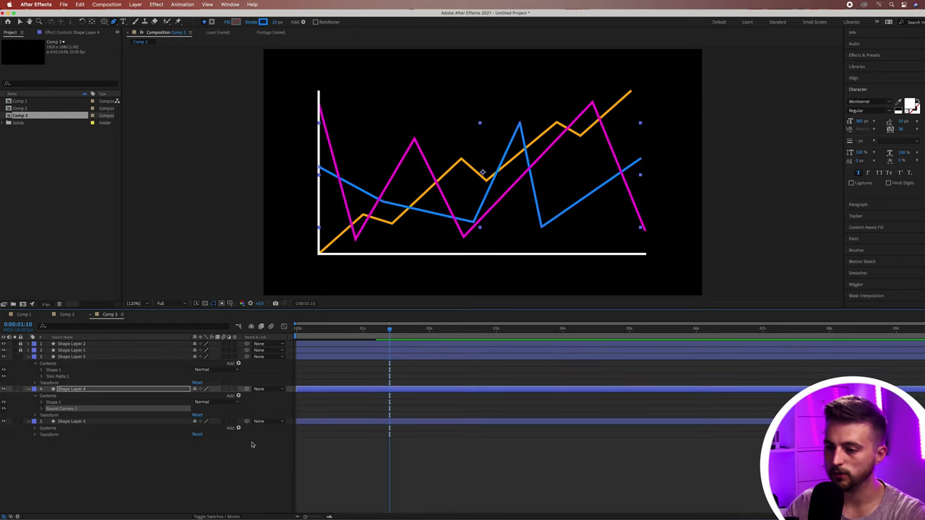
key(Delete)
click(239, 396)
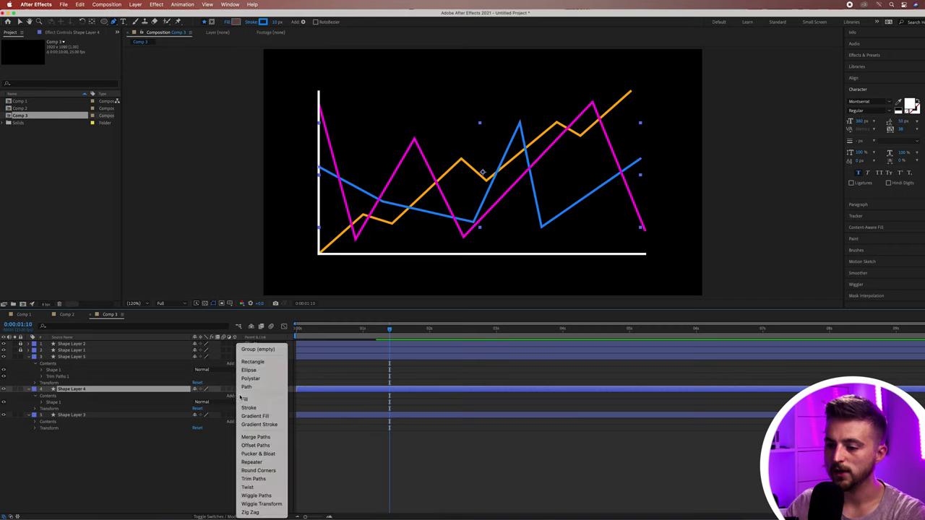
click(253, 478)
click(238, 429)
click(253, 479)
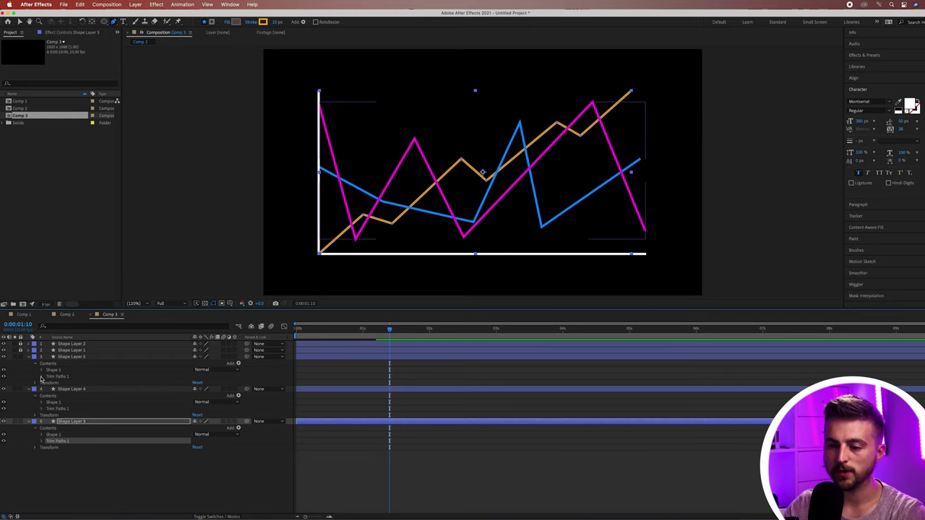
Step: Expand Trim Paths on the magenta, blue and orange line layers and set each End value to 0%
click(42, 376)
click(42, 435)
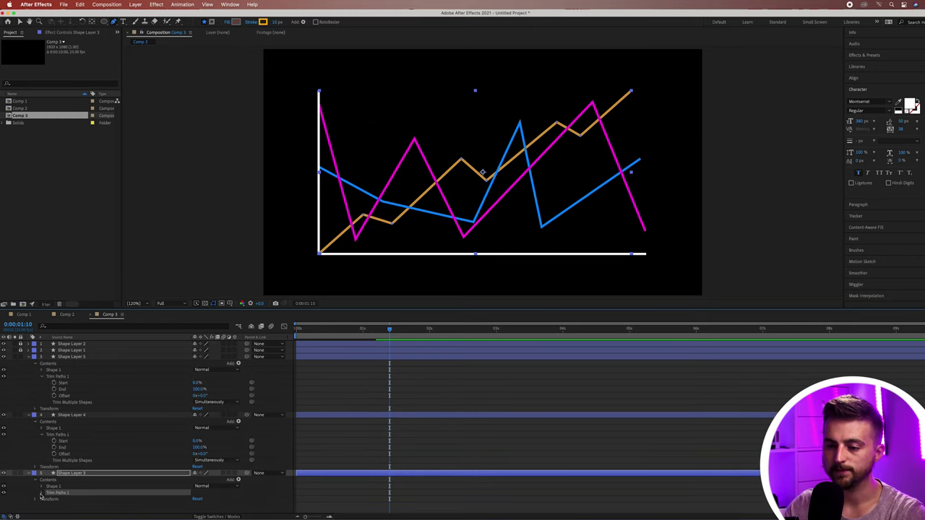
click(42, 493)
click(342, 380)
scroll(193, 389, down, 1)
drag(198, 387, 164, 390)
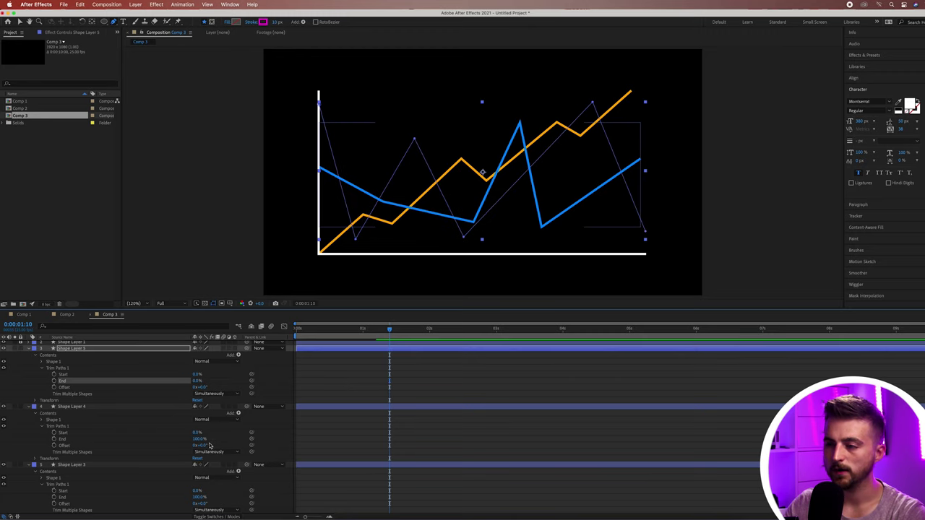
drag(197, 441, 174, 441)
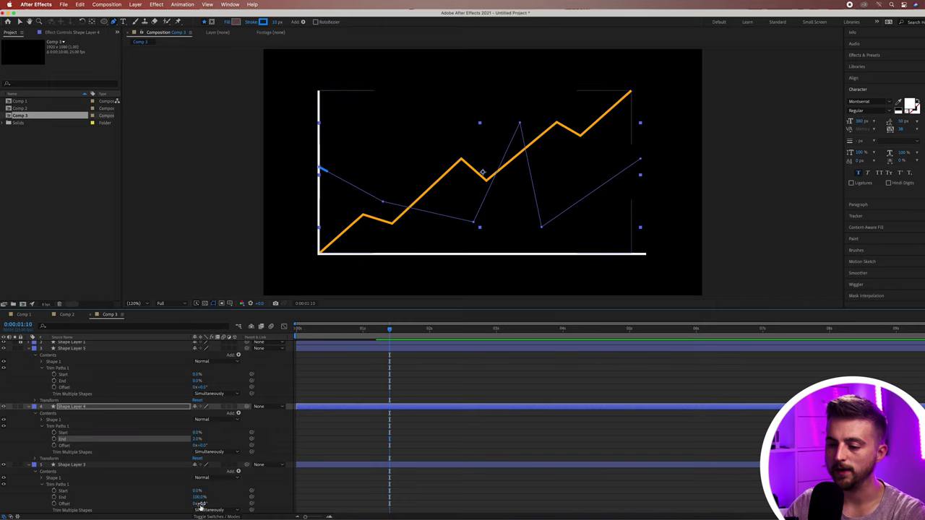
drag(200, 502, 159, 501)
click(190, 439)
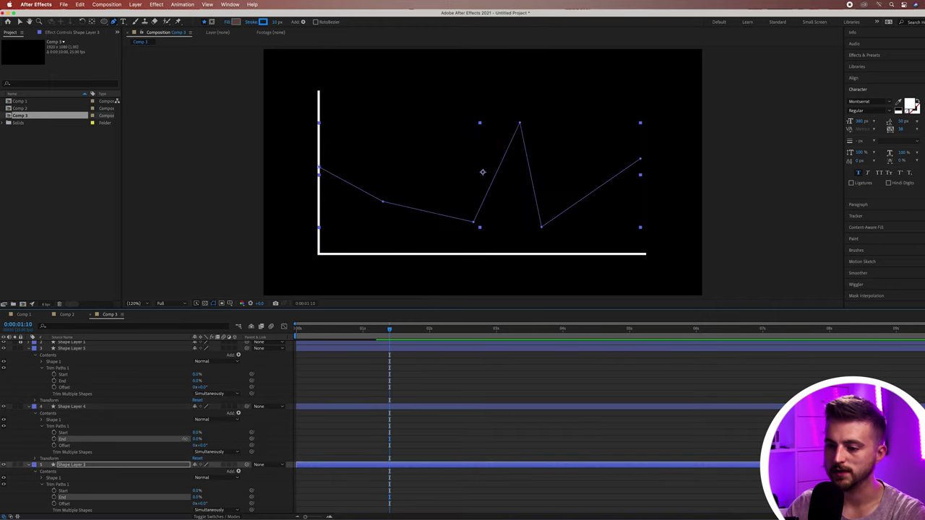
Step: Set a Trim Paths End keyframe at 0:00:01:12 on each of the three data line layers
mouse_move(389, 329)
mouse_down()
mouse_move(357, 330)
mouse_move(395, 334)
mouse_up()
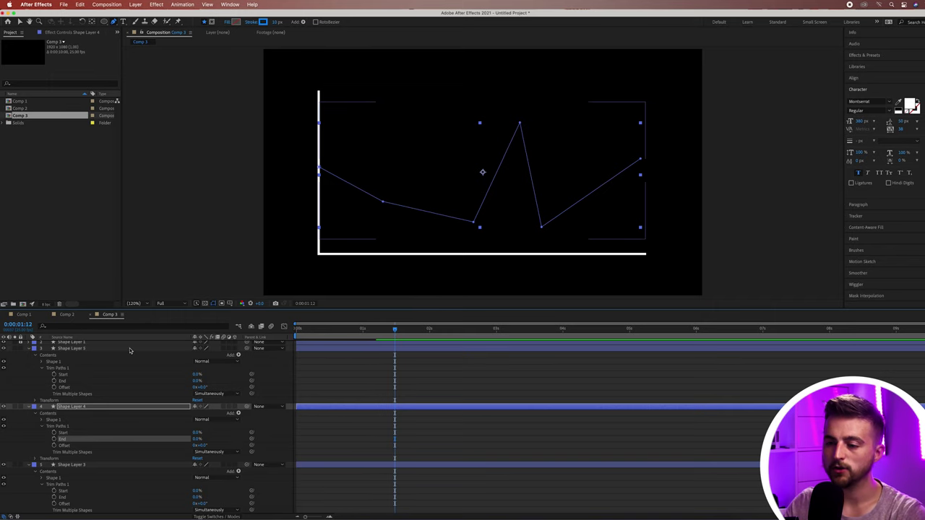
click(59, 381)
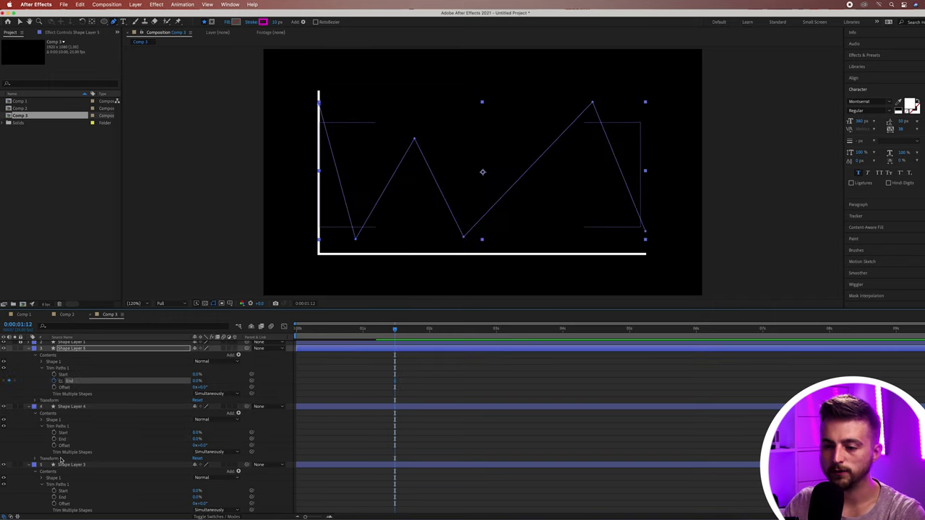
click(55, 438)
click(59, 497)
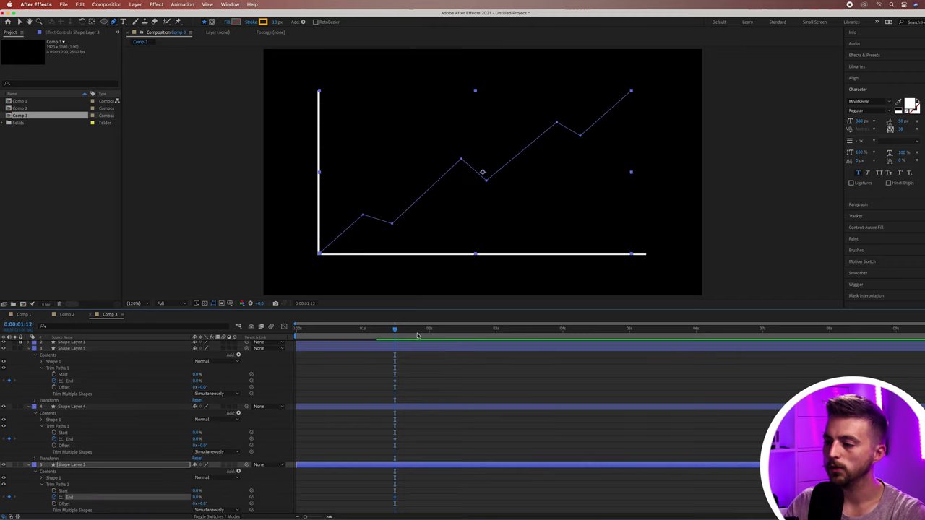
Step: Keyframe Trim Paths End at 100% on all three data lines at 0:00:03:14 and play the animation from the start
drag(418, 335, 535, 333)
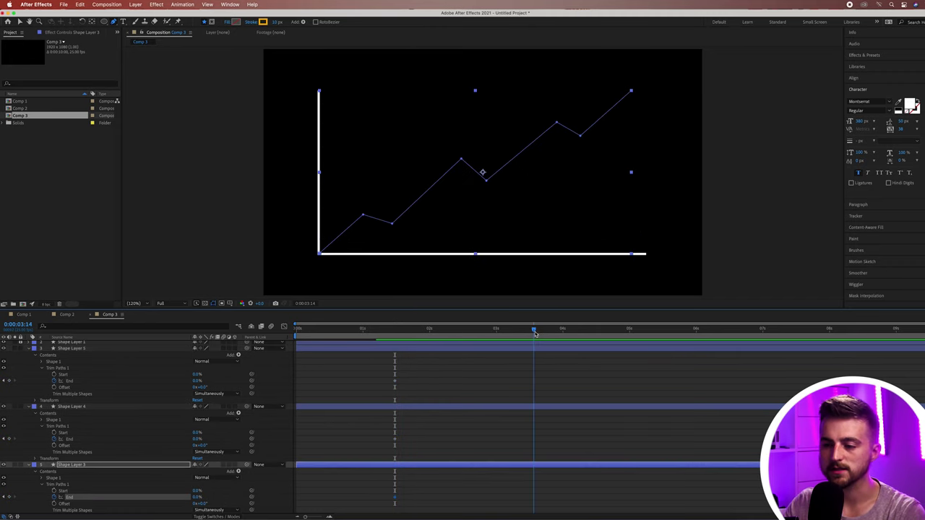
click(219, 381)
drag(198, 381, 239, 381)
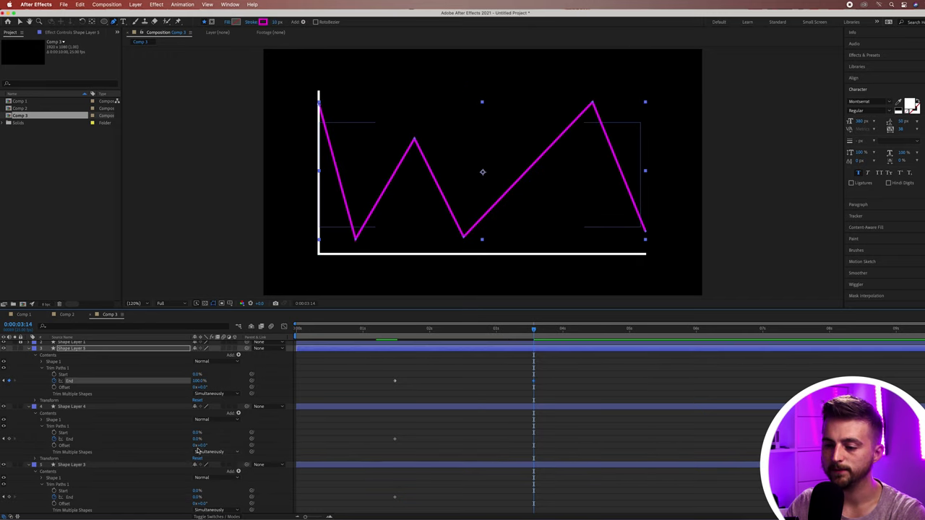
drag(197, 439, 239, 440)
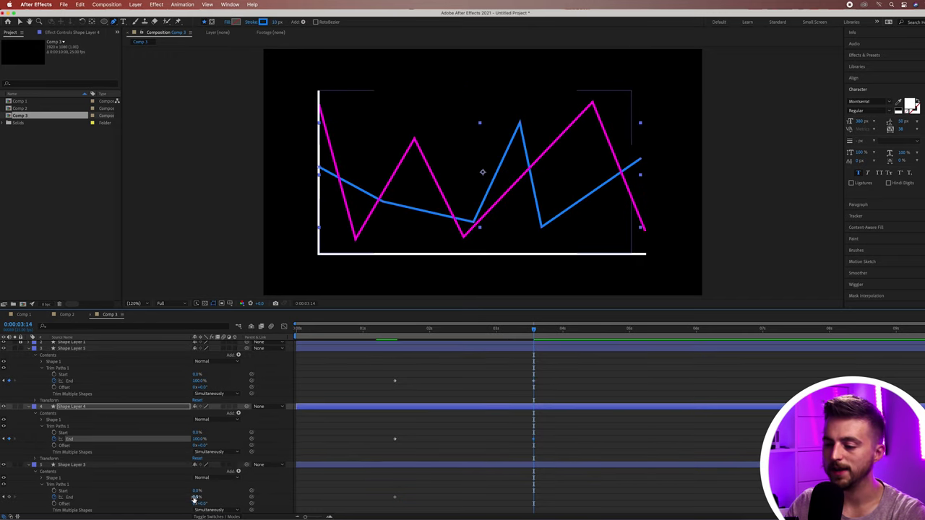
drag(194, 498, 243, 498)
click(473, 452)
drag(339, 330, 0, 395)
key(space)
key(space)
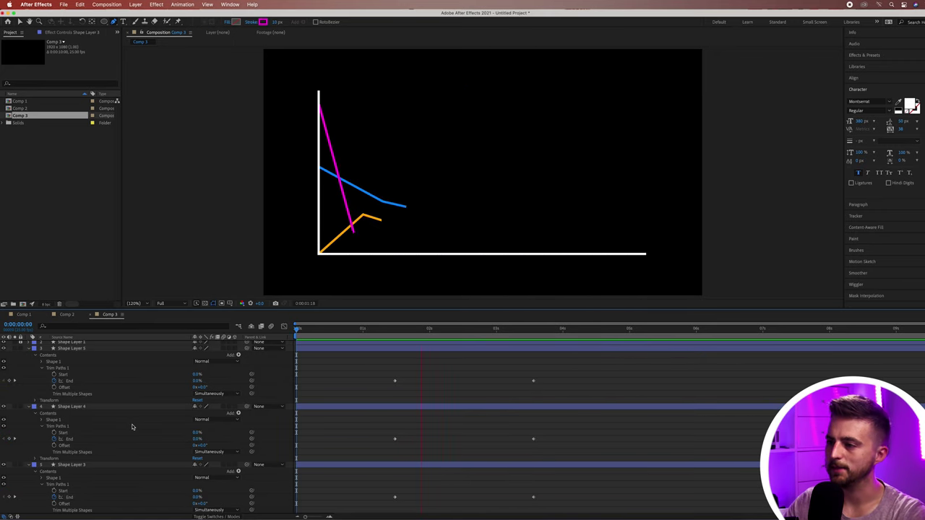
key(space)
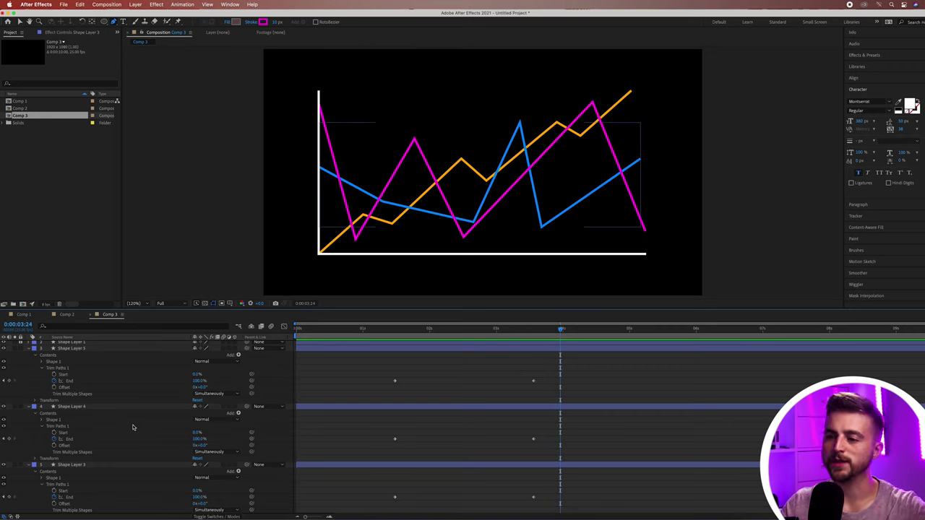
Step: Stagger the End keyframe pairs by delaying the blue line's pair and delaying the magenta line's pair further, and play the result
drag(586, 374, 419, 442)
drag(403, 377, 590, 385)
click(371, 329)
key(space)
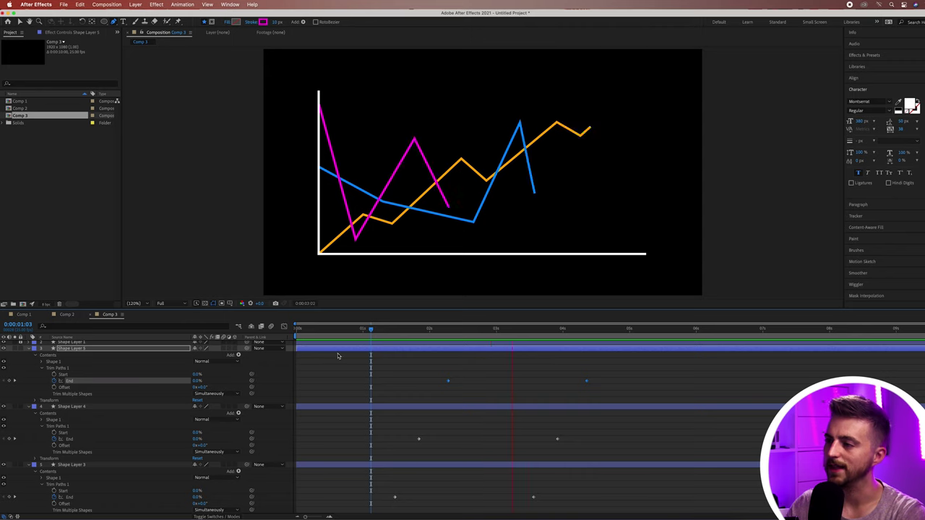
key(space)
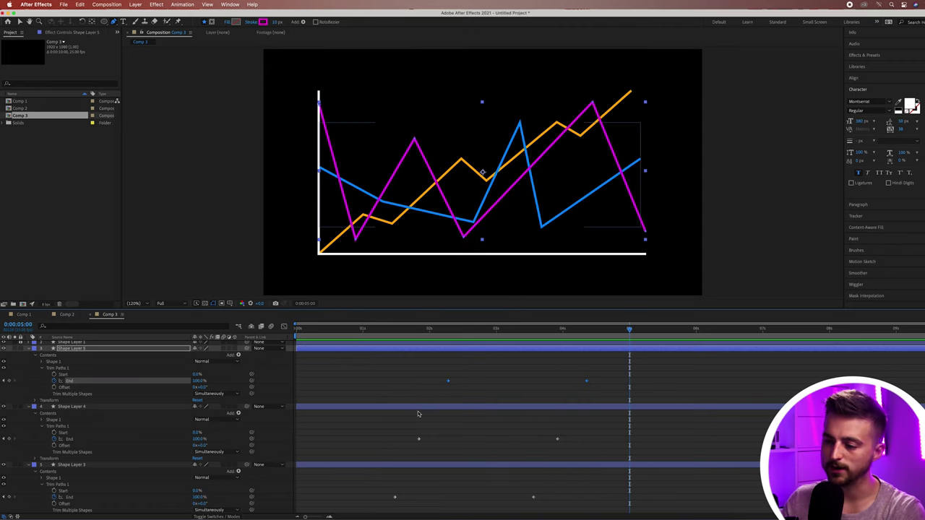
Step: Apply Easy Ease to the End keyframes of all three data lines and play the composition from the start
drag(612, 371, 355, 515)
right_click(450, 382)
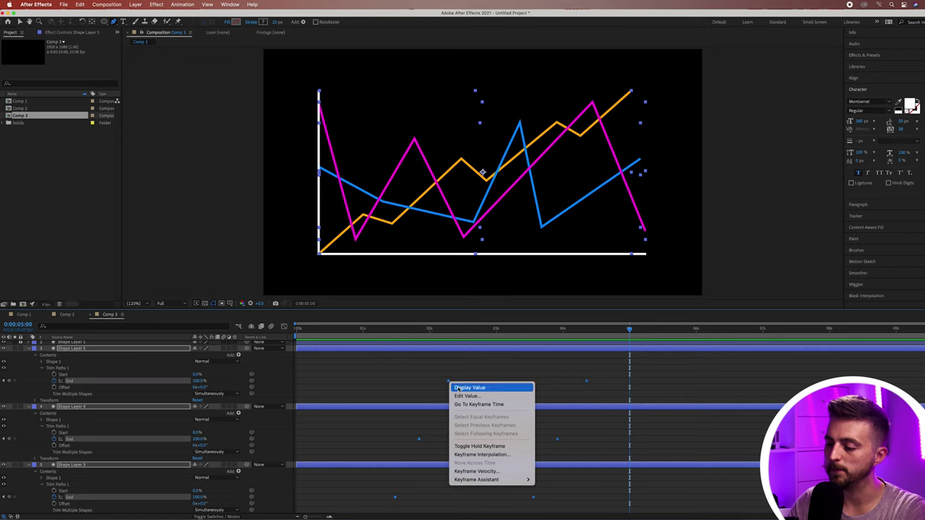
mouse_move(501, 480)
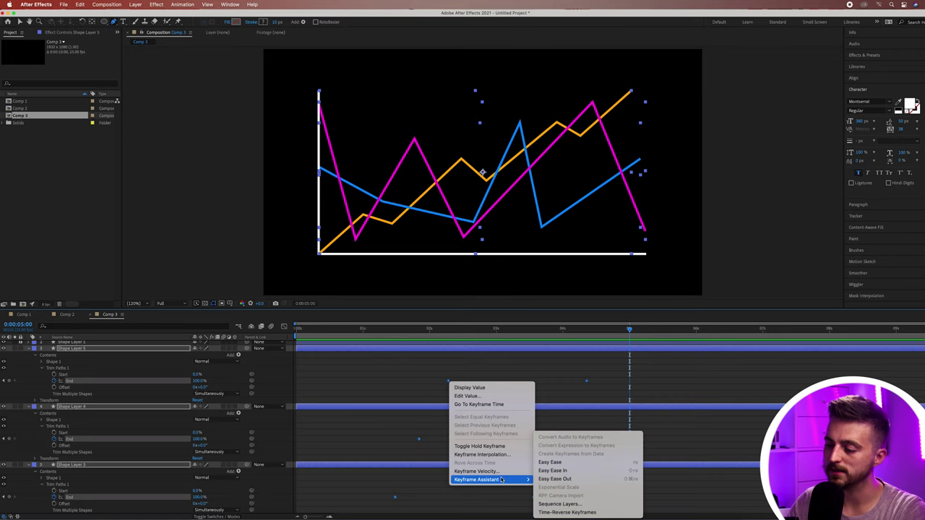
click(551, 462)
key(F2)
key(Home)
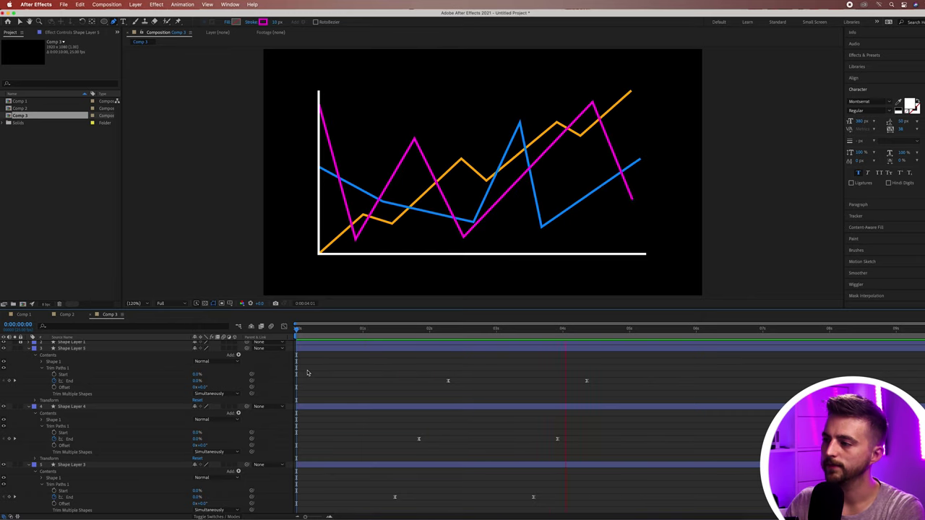
key(space)
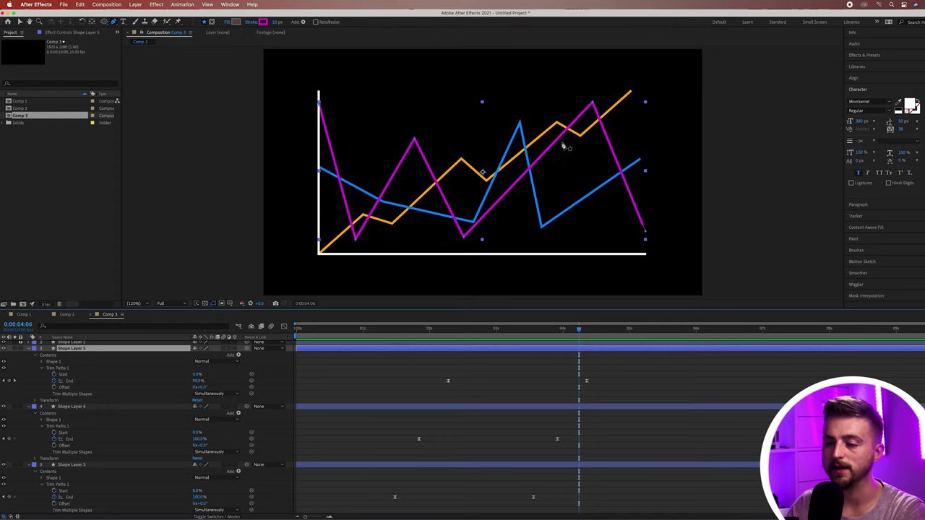
Step: Add Round Corners to the magenta line on Shape Layer 5
click(238, 355)
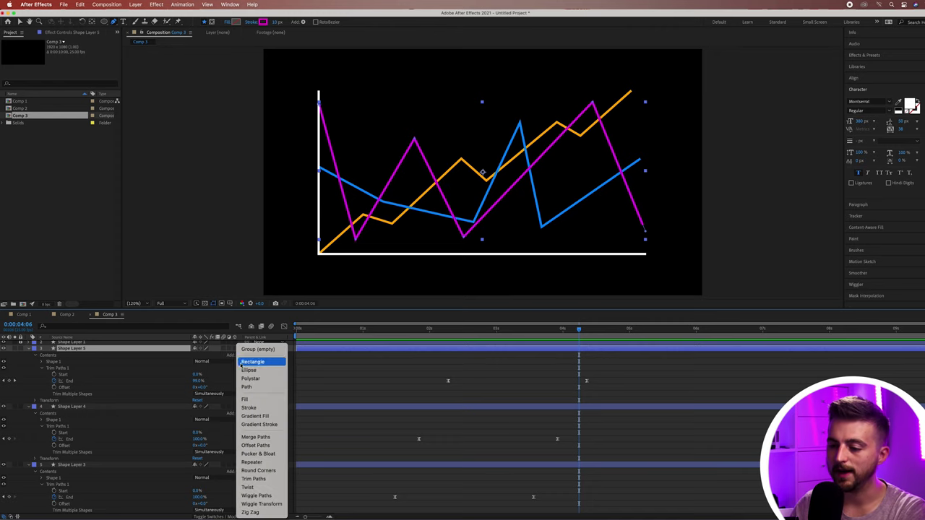
click(260, 471)
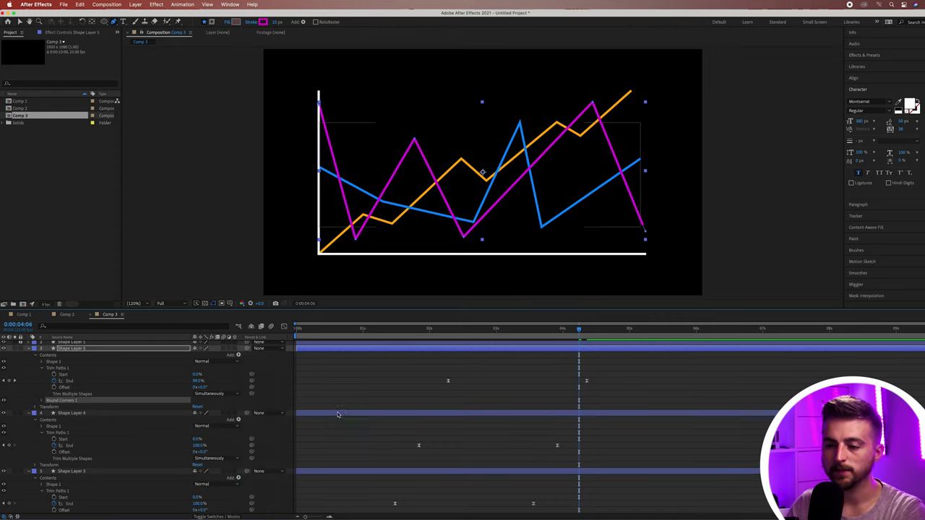
Step: Set the Round Corners radius of the magenta line on Shape Layer 5 to 24
click(41, 401)
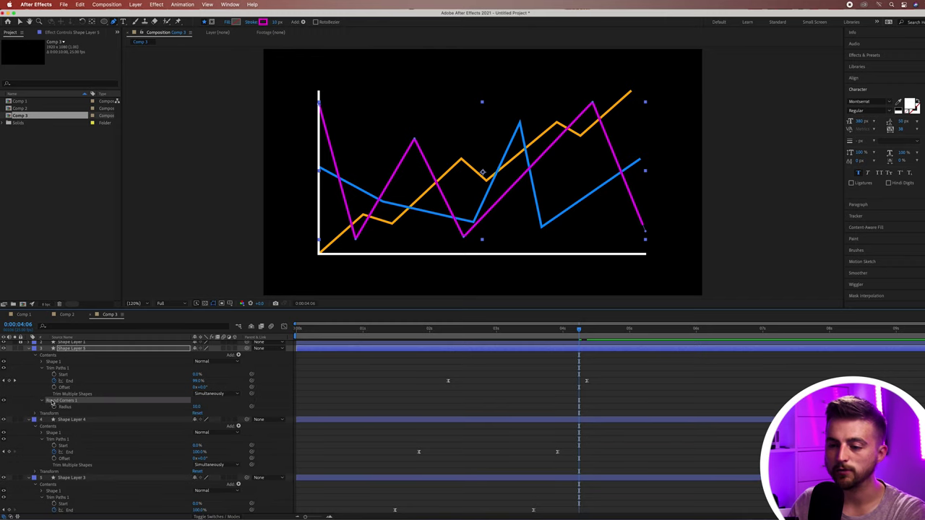
key(Return)
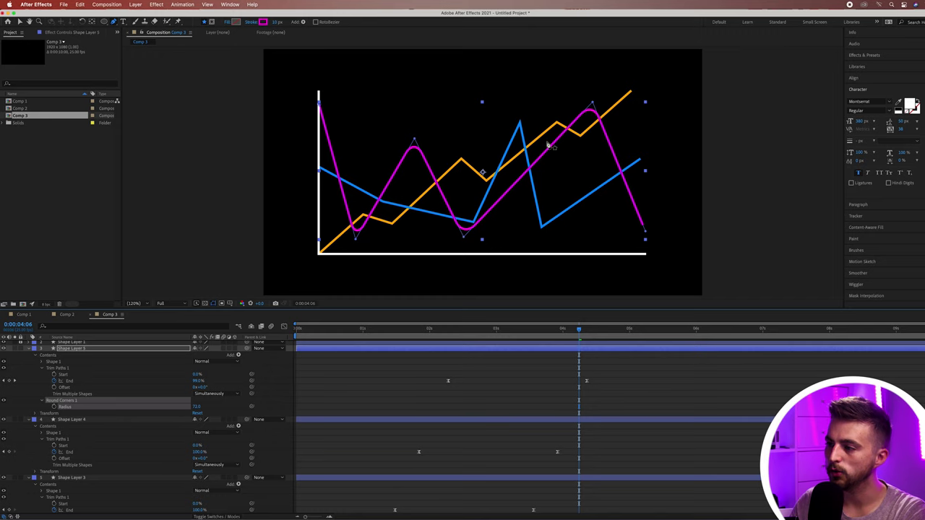
click(307, 365)
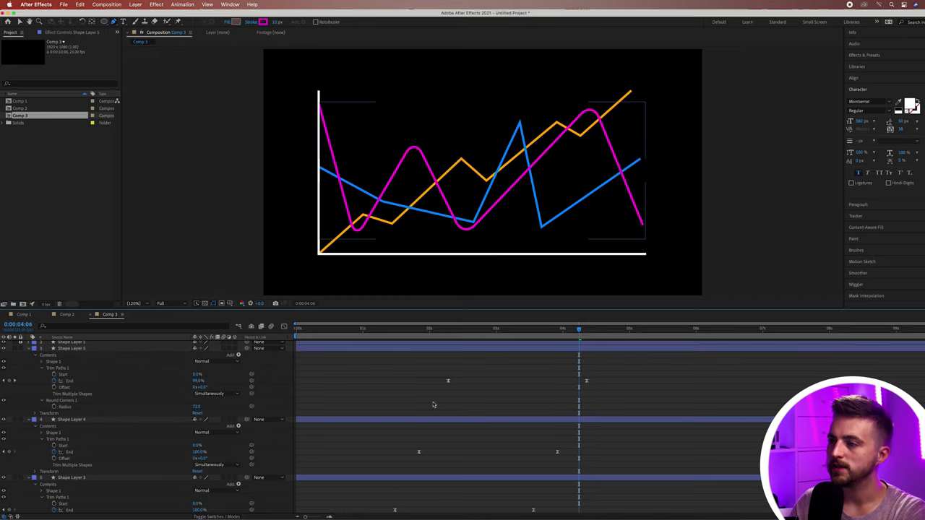
mouse_move(193, 408)
mouse_down()
mouse_move(173, 408)
mouse_move(205, 408)
mouse_up()
click(332, 403)
click(405, 377)
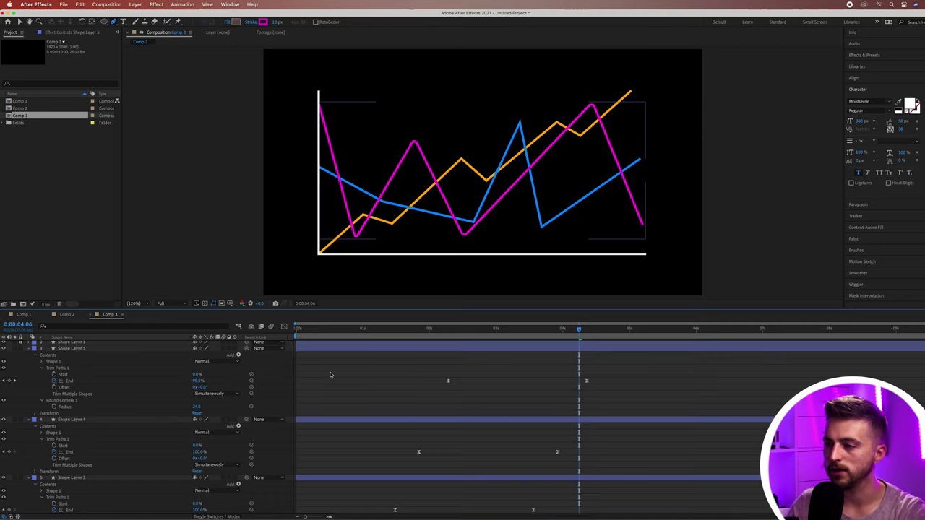
Step: Add Round Corners to the blue line on Shape Layer 4 and set its radius to 24
click(89, 419)
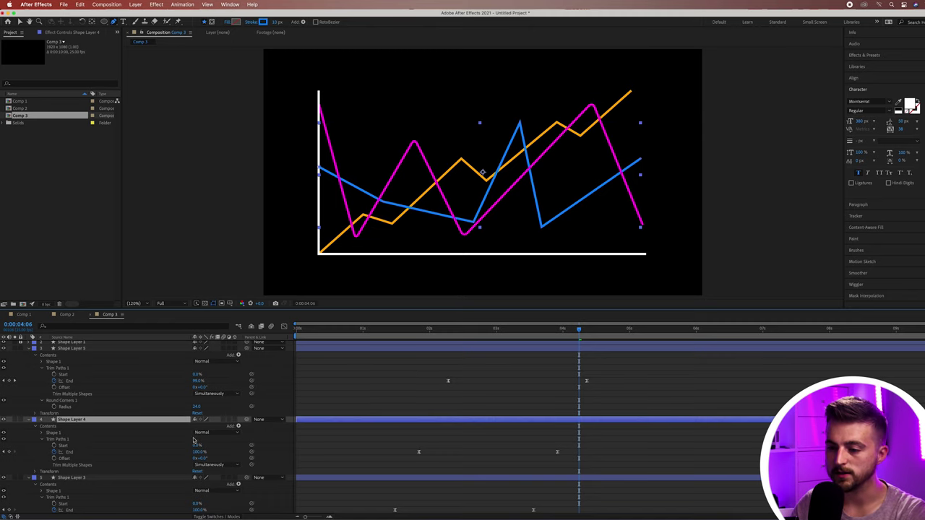
click(237, 425)
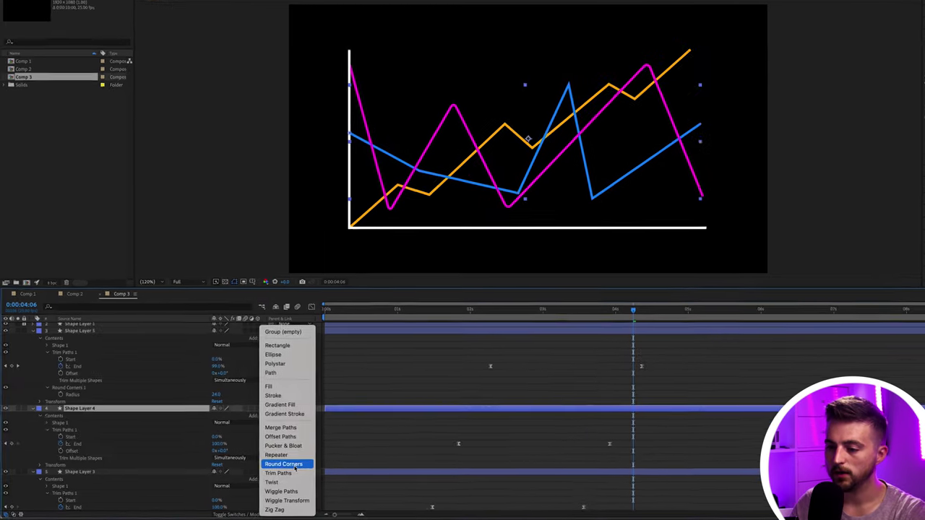
click(289, 464)
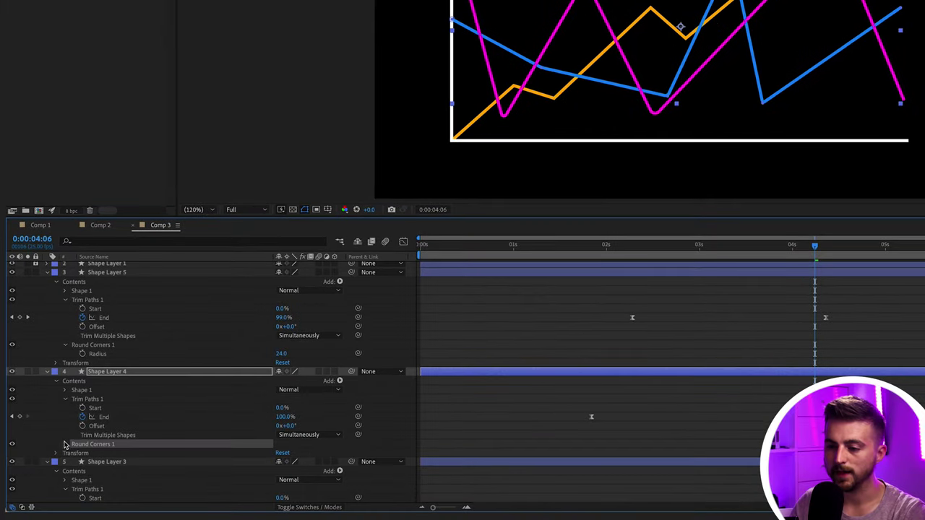
click(65, 444)
scroll(169, 409, down, 1)
click(282, 427)
text(24)
key(Return)
scroll(272, 459, down, 1)
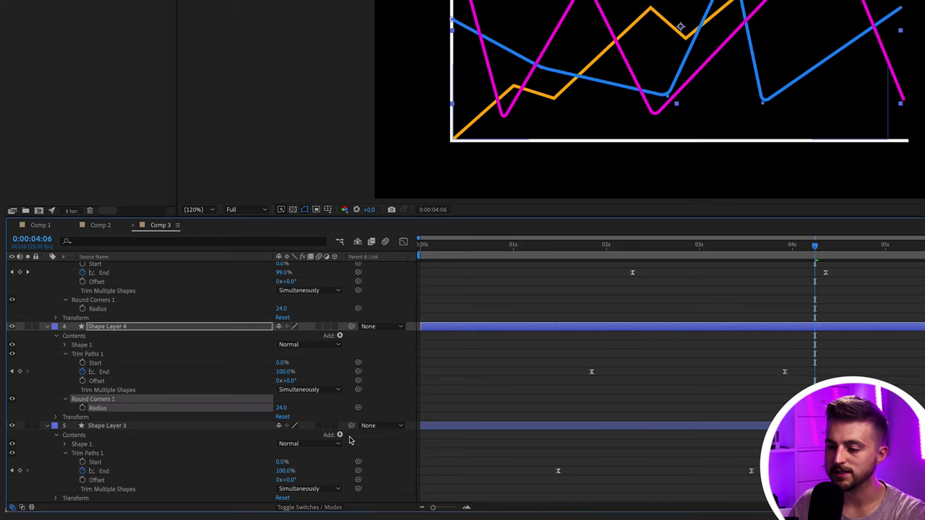
Step: Add Round Corners to the orange line on Shape Layer 3 and set its radius to 24
click(339, 435)
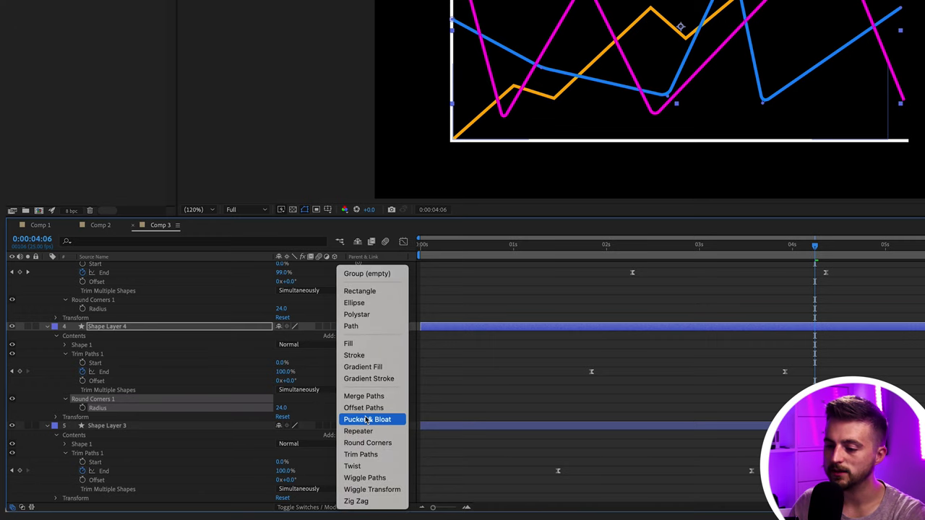
click(367, 443)
scroll(98, 488, down, 1)
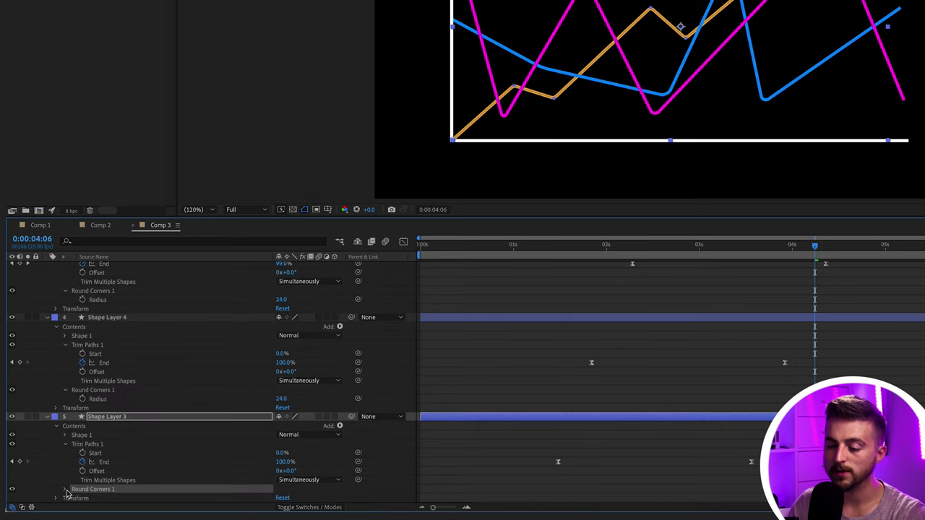
click(67, 490)
scroll(145, 484, down, 1)
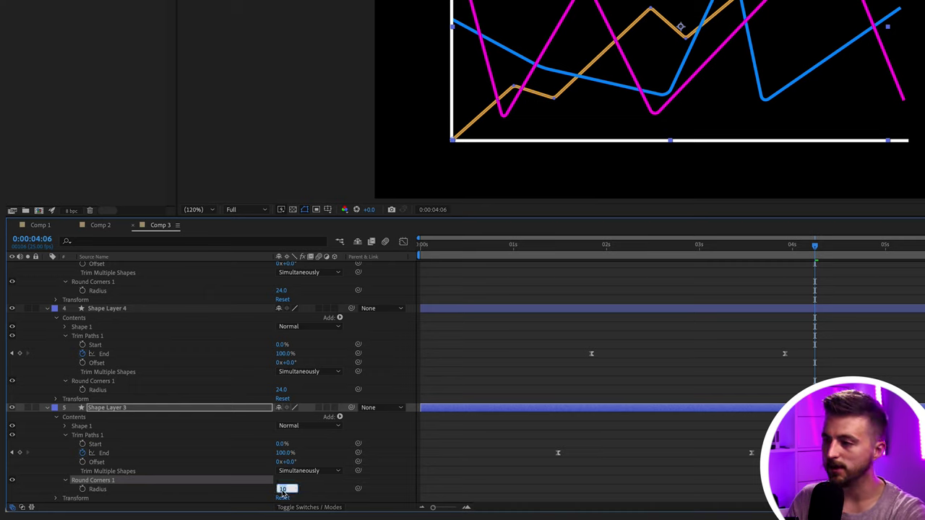
text(24)
key(Return)
click(645, 385)
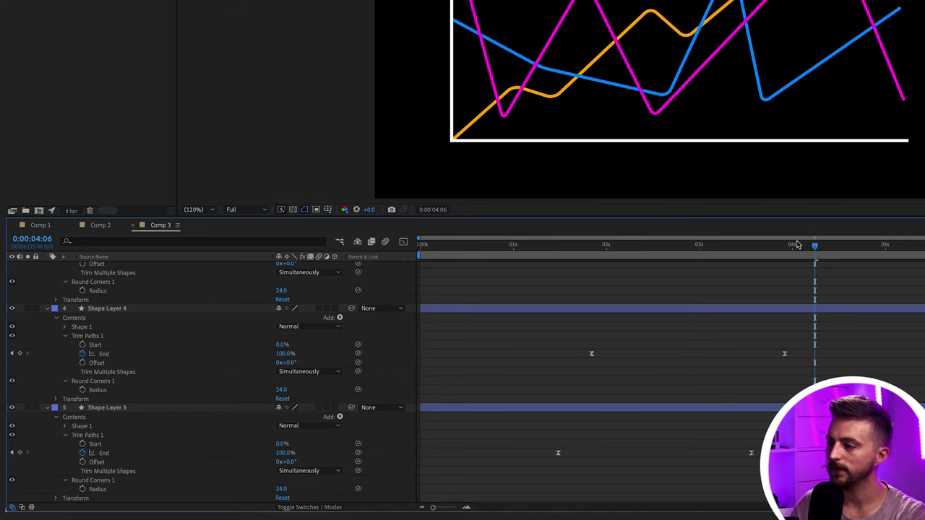
Step: Play the animation from the start to review the rounded data lines, then stop playback
drag(797, 245, 263, 257)
key(space)
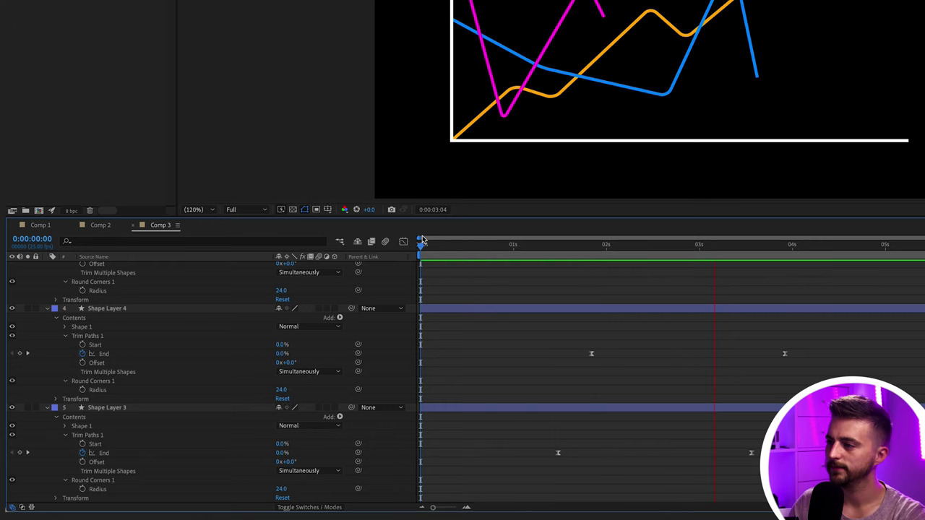
key(space)
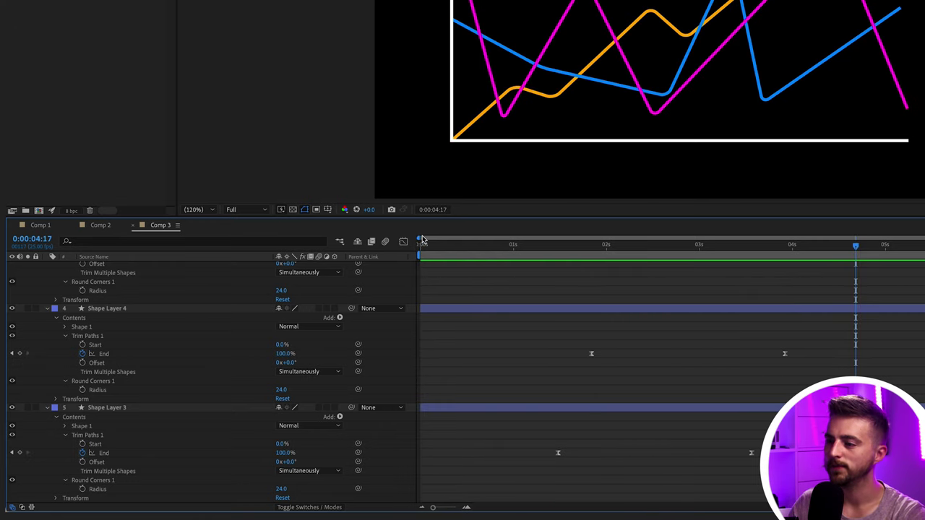
Step: Collapse the expanded properties of Shape Layers 5, 4 and 3 in the timeline
scroll(425, 263, up, 5)
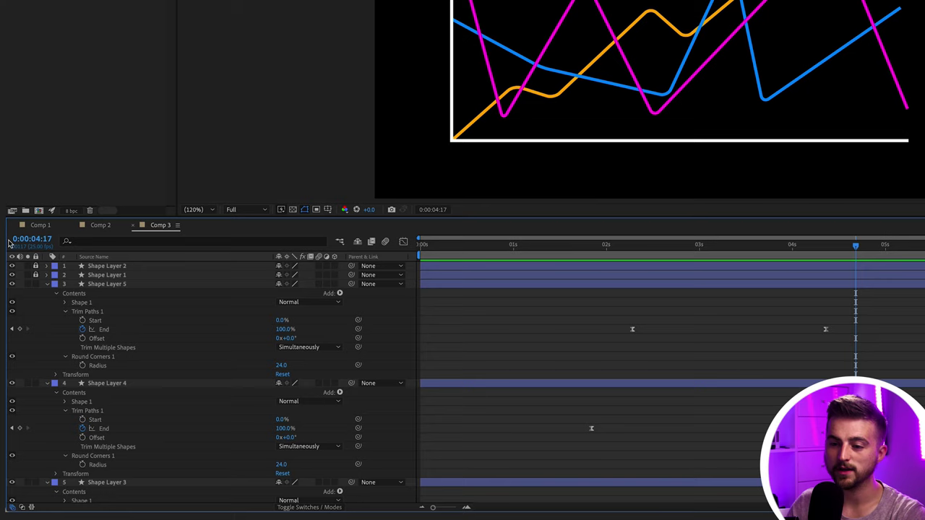
click(47, 285)
click(47, 293)
click(46, 302)
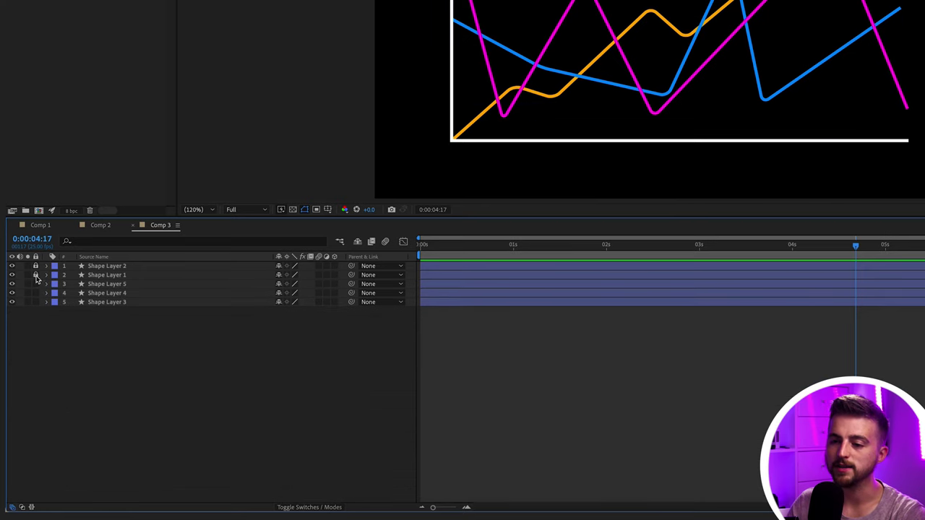
Step: Unlock the two axis layers and rename the horizontal axis layer, Shape Layer 2, as Bar 1
click(119, 266)
right_click(119, 268)
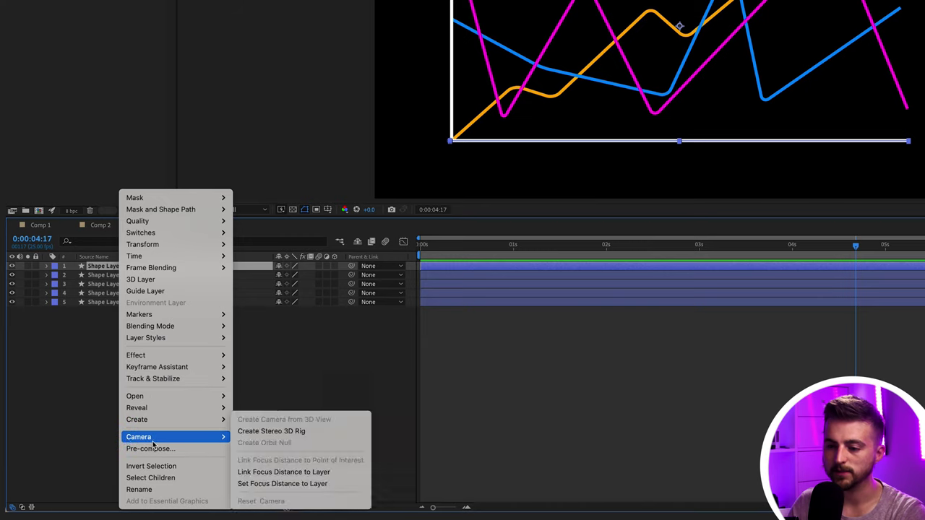
click(141, 489)
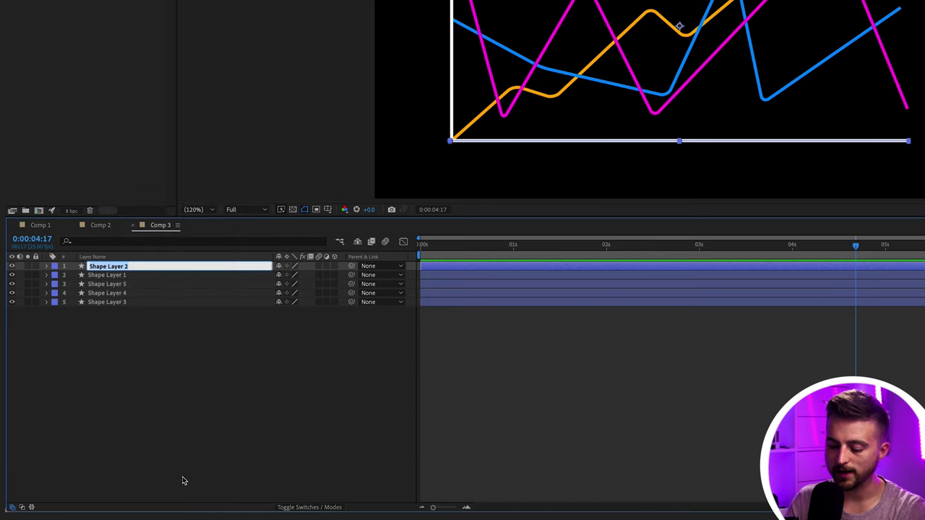
text(Bar 1)
click(194, 482)
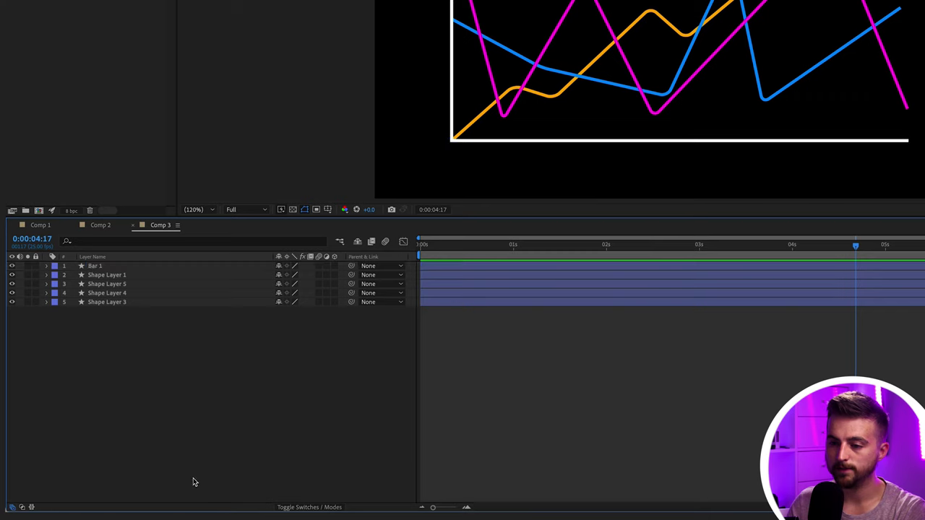
Step: Rename the vertical axis layer, Shape Layer 1, as Bar 2
click(112, 276)
right_click(105, 276)
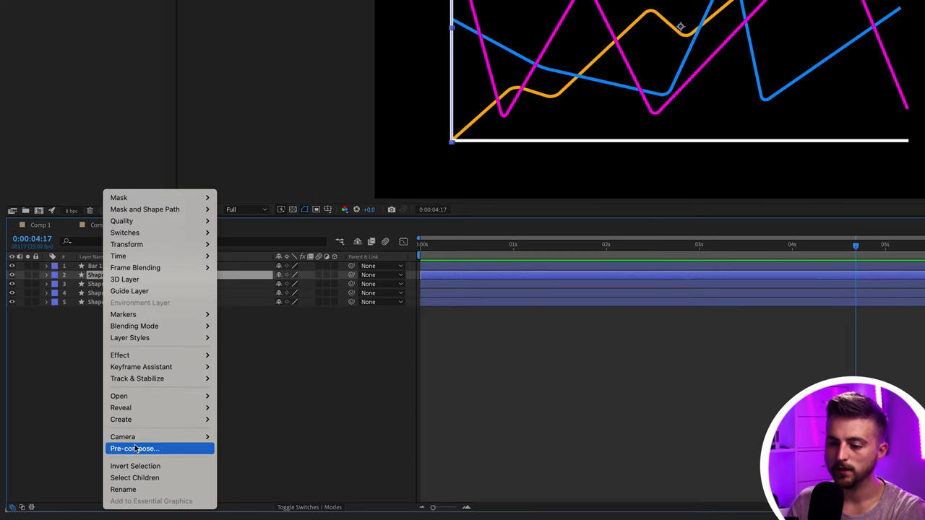
click(121, 489)
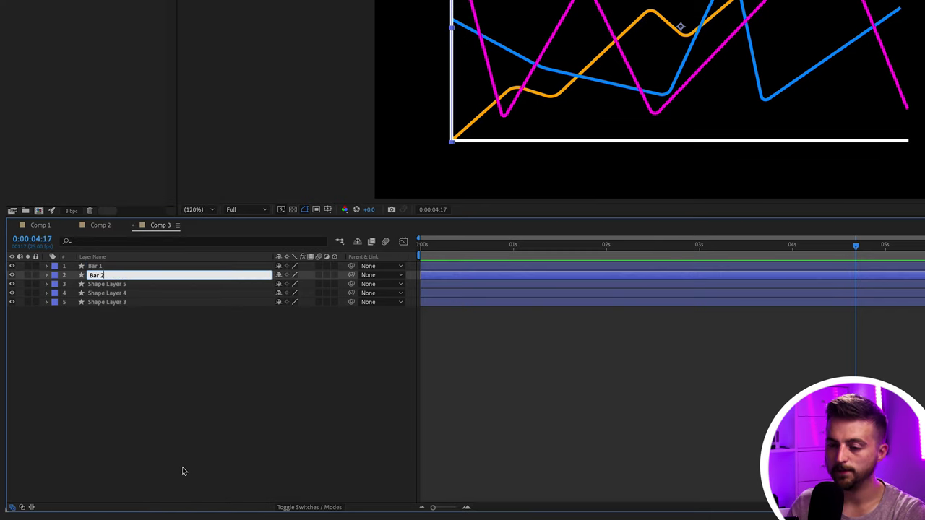
text(Bar 2)
click(153, 441)
Step: Rename the magenta line's layer, Shape Layer 5, as Pink and briefly solo it to check which line it holds
click(129, 286)
right_click(130, 284)
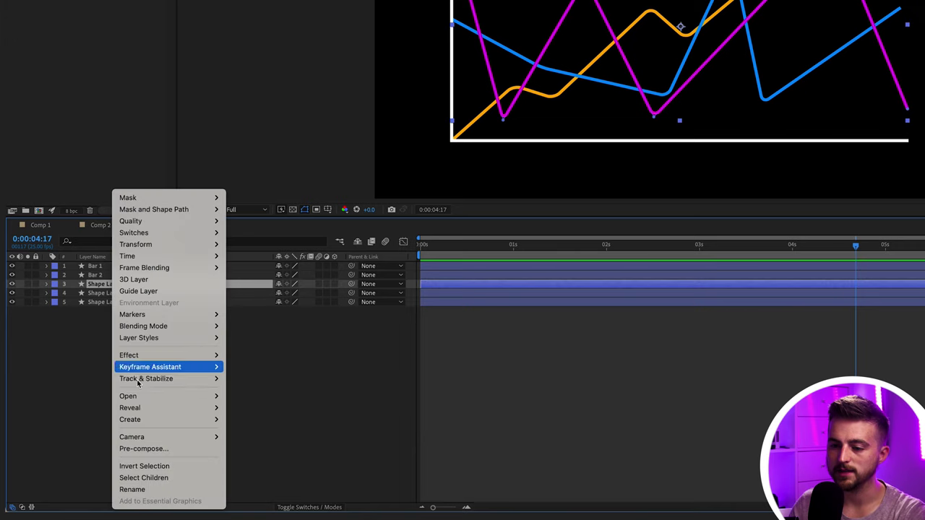
click(134, 490)
text(Pink)
key(Return)
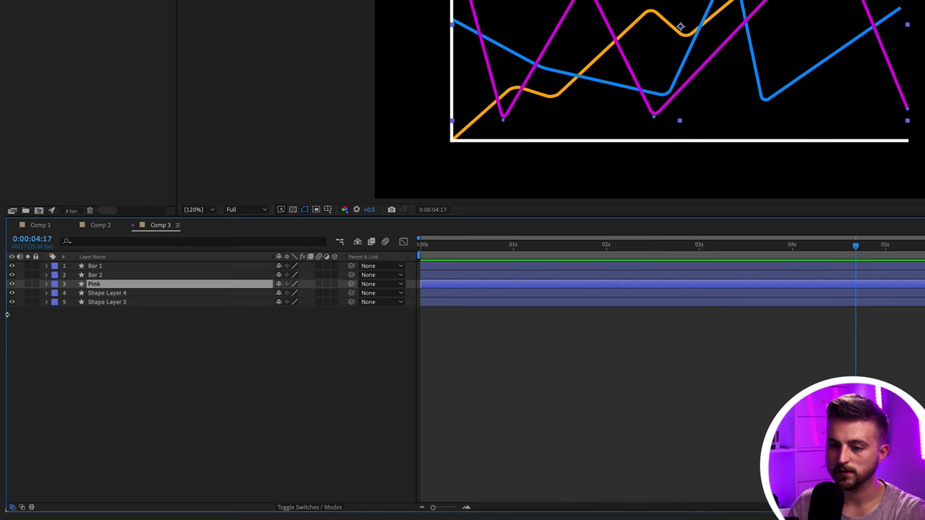
click(28, 285)
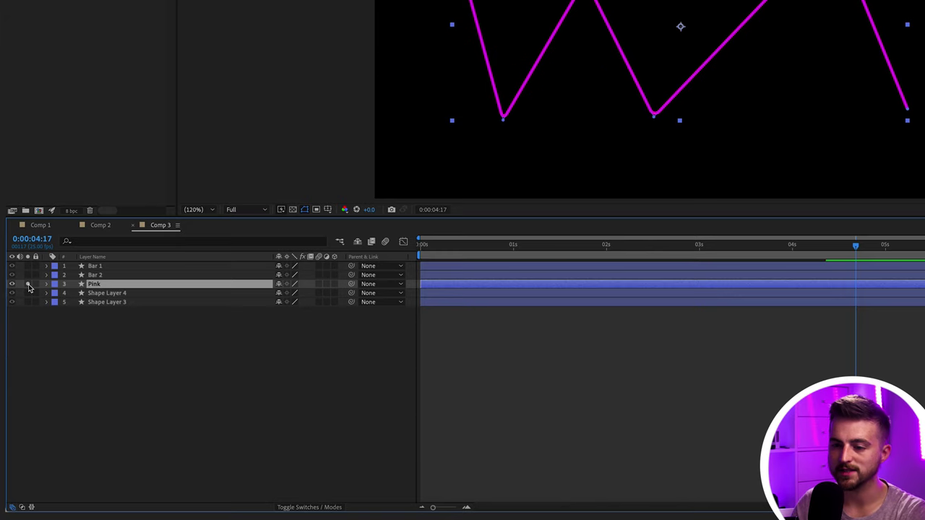
click(28, 285)
click(28, 285)
click(28, 285)
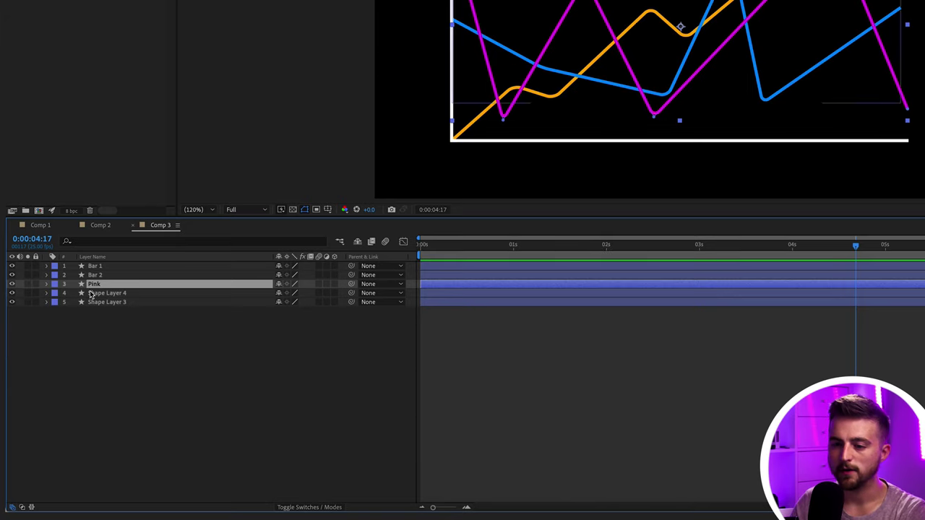
Step: Briefly solo Shape Layer 4 to identify its line and rename the layer as Blue
key(ctrl+Down)
click(28, 293)
click(28, 294)
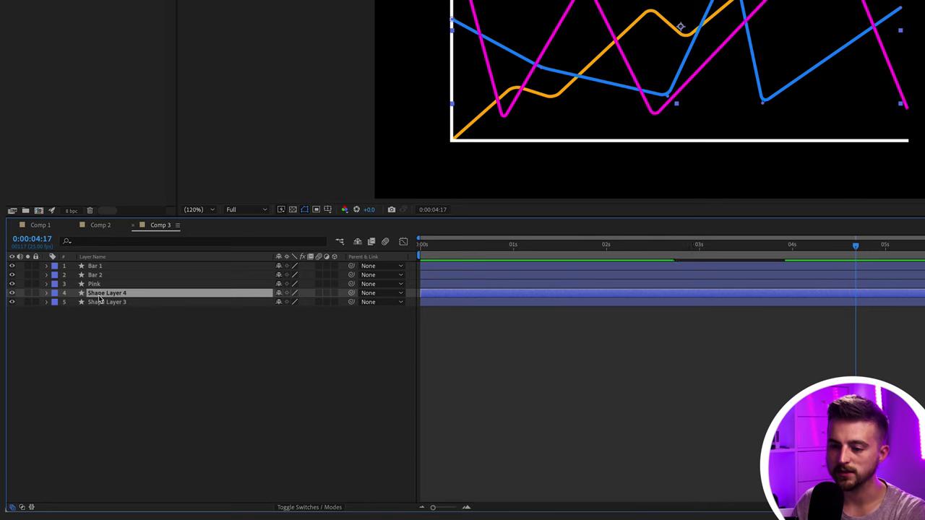
right_click(100, 294)
click(140, 490)
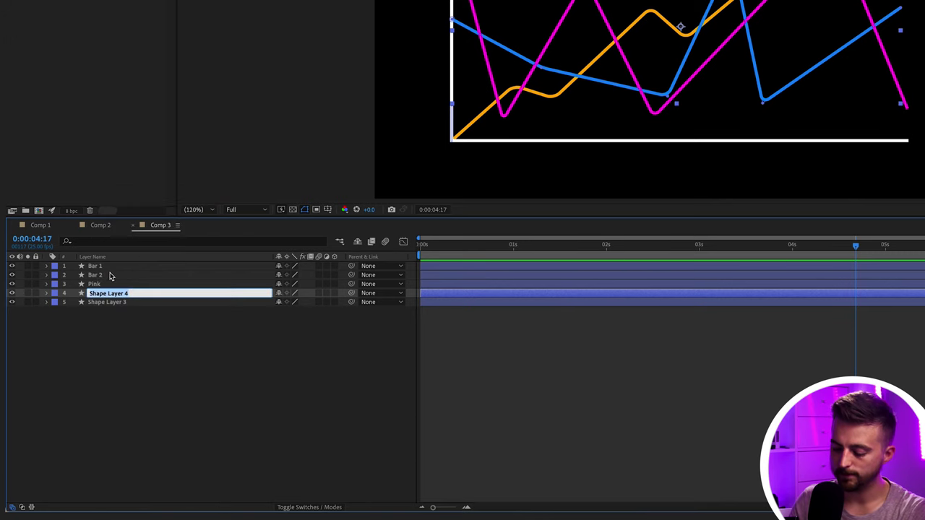
text(Blue)
key(Return)
Step: Briefly solo Shape Layer 3 to identify its line and rename the layer as Yellow
click(28, 302)
click(28, 302)
click(163, 302)
right_click(108, 304)
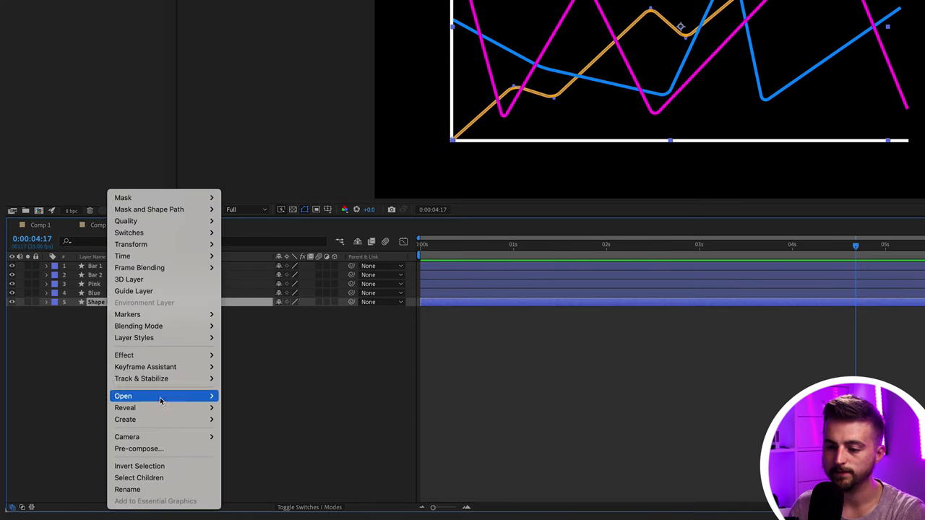
click(127, 489)
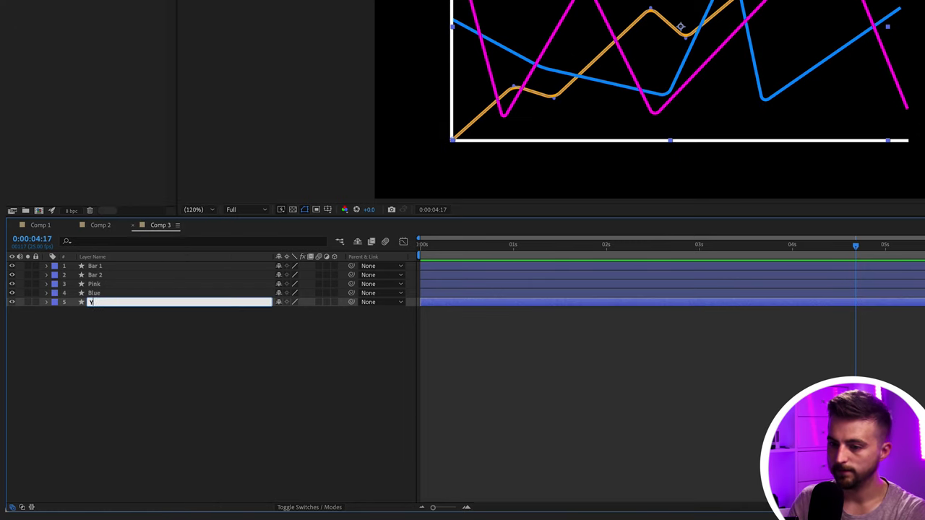
key(Return)
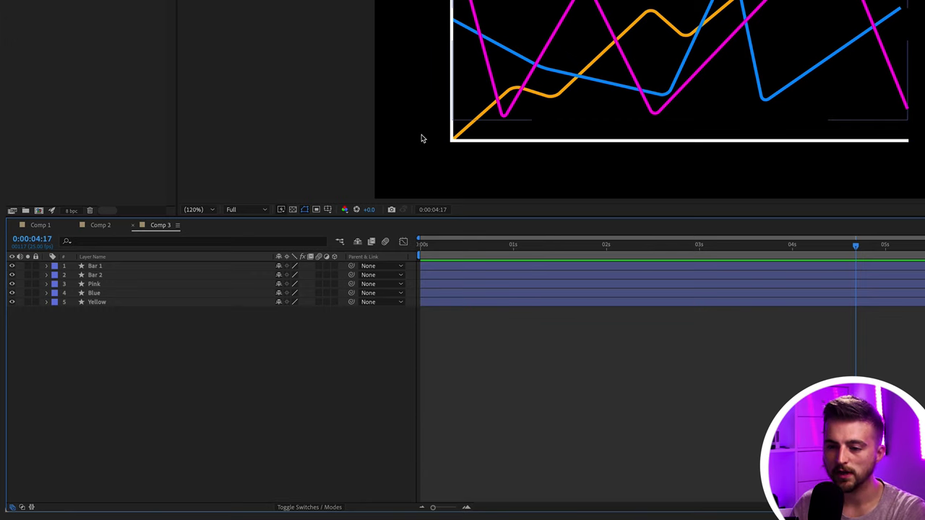
Step: Add a dash to Stroke 1 of the Yellow layer's Shape 1 so the orange line becomes dashed
click(46, 302)
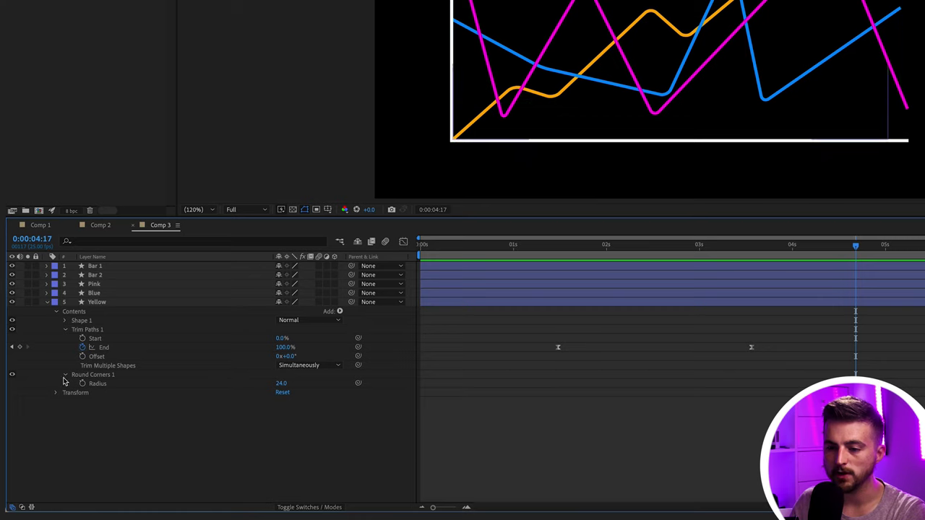
click(66, 321)
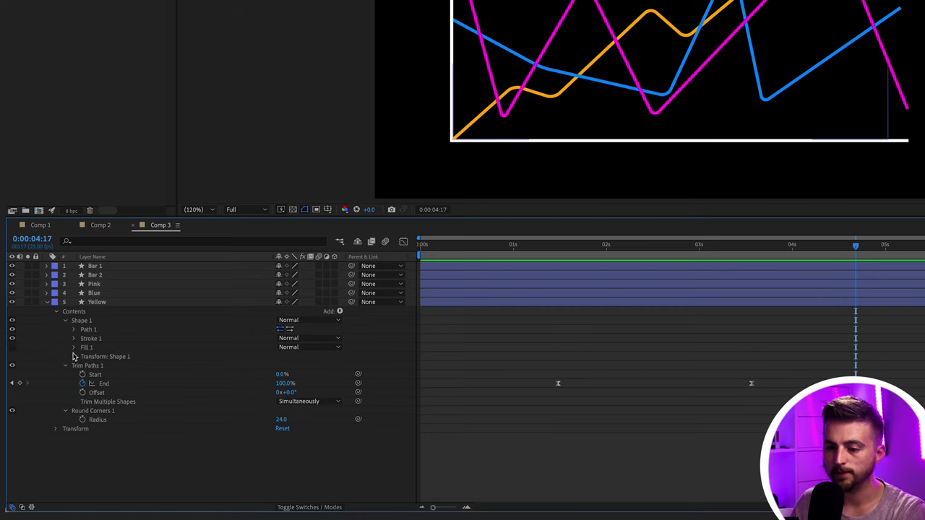
click(73, 339)
click(90, 340)
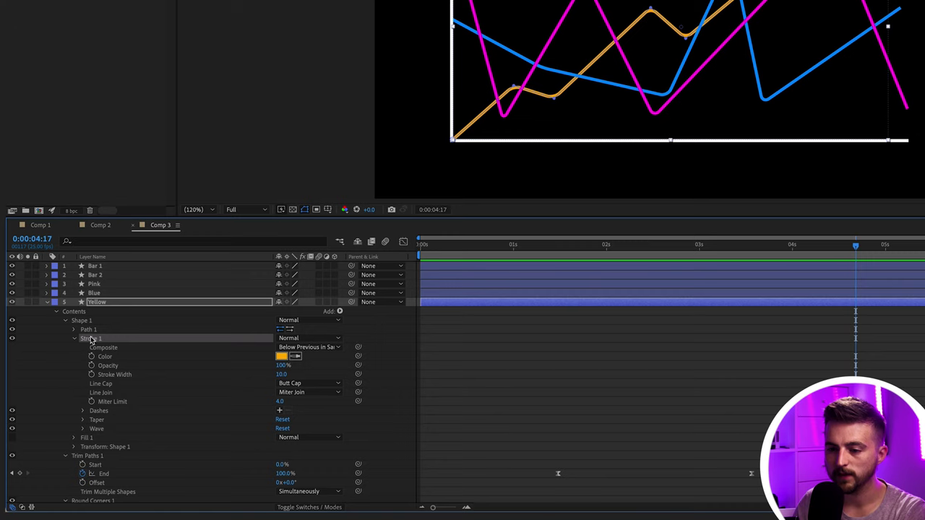
click(101, 421)
click(130, 411)
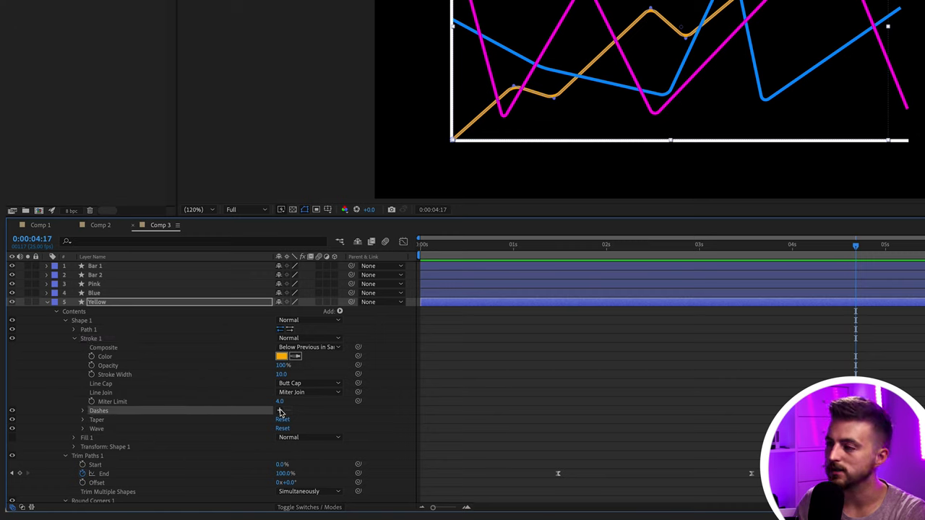
click(281, 412)
click(574, 421)
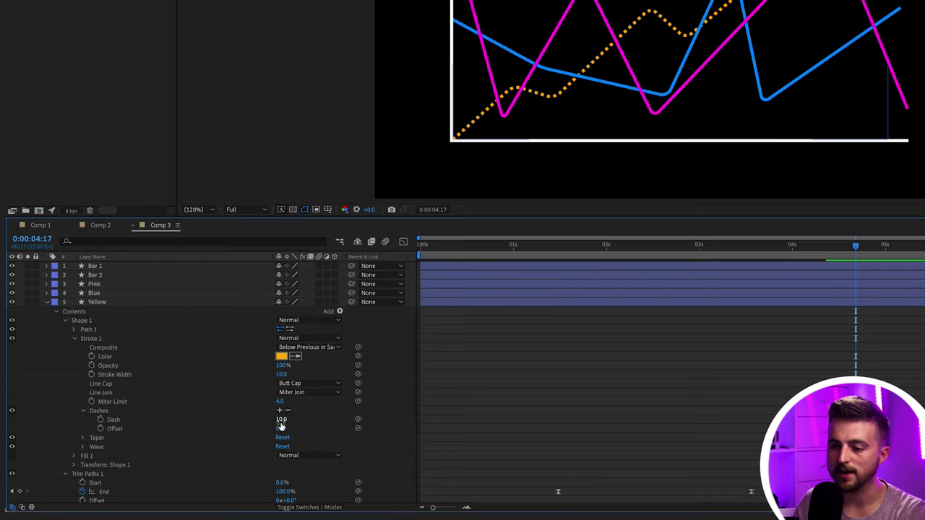
Step: Set the dash length of the orange line's stroke to 54 and preview the animation
drag(280, 422, 234, 415)
click(771, 400)
drag(826, 250, 619, 262)
key(space)
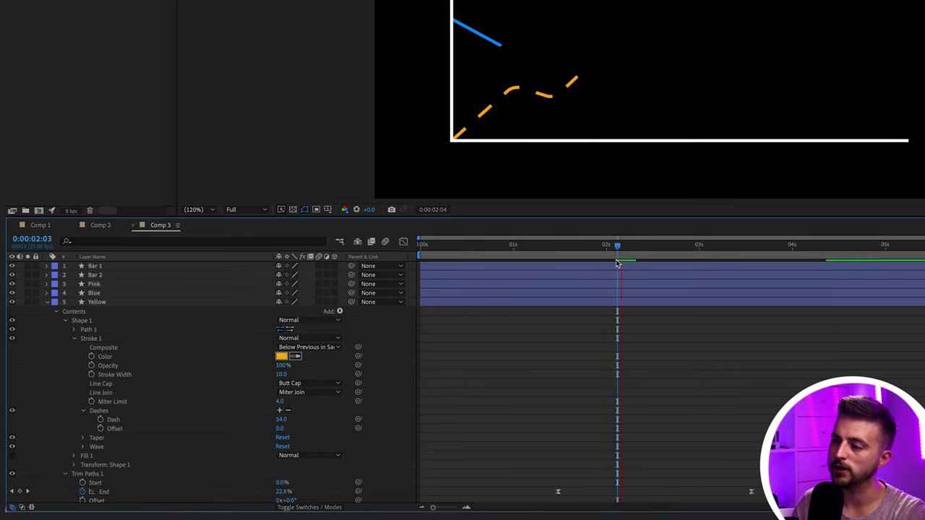
key(space)
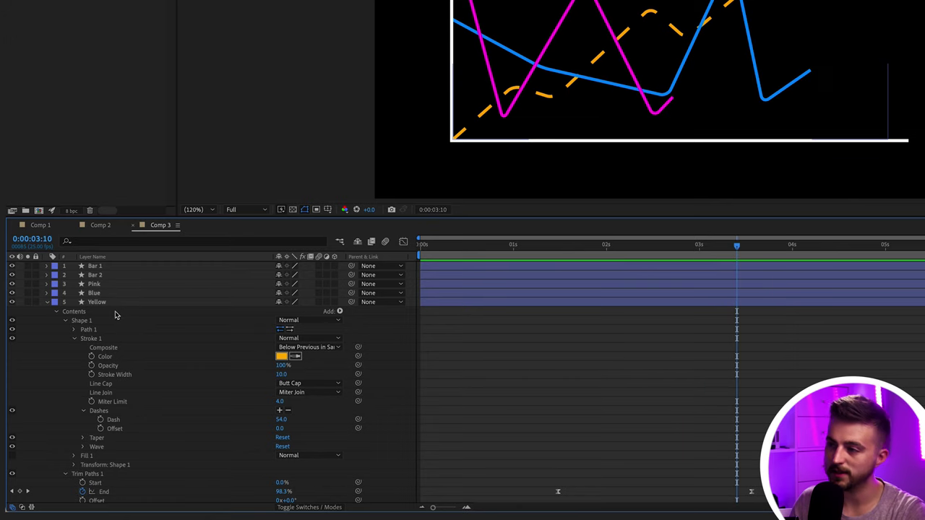
Step: Undo the dash length change and the added dash on the orange line's stroke
key(ctrl+z)
key(ctrl+z)
key(ctrl+z)
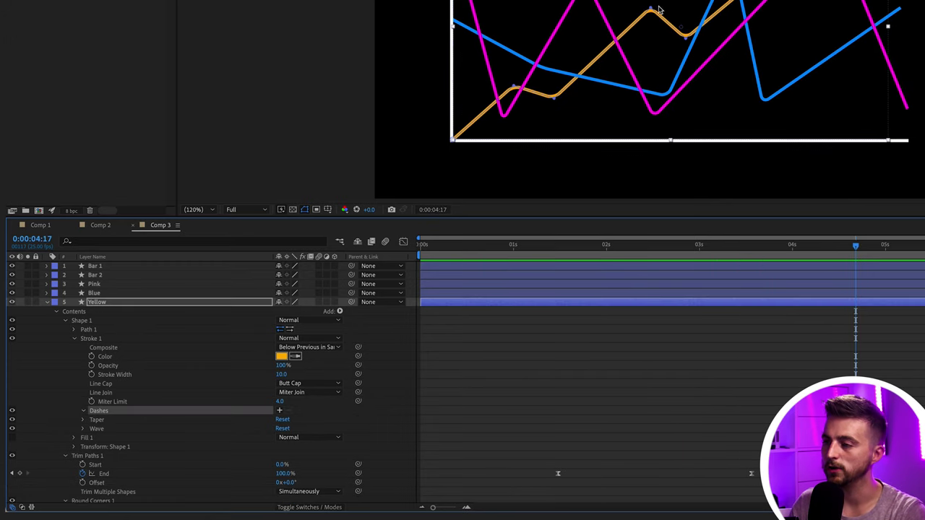
click(762, 398)
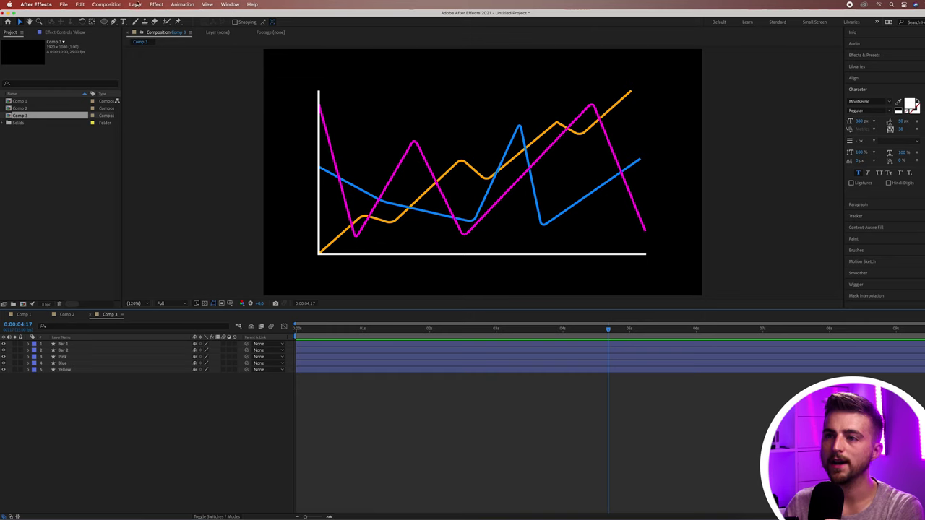
Step: Add a new null object to the composition
click(136, 5)
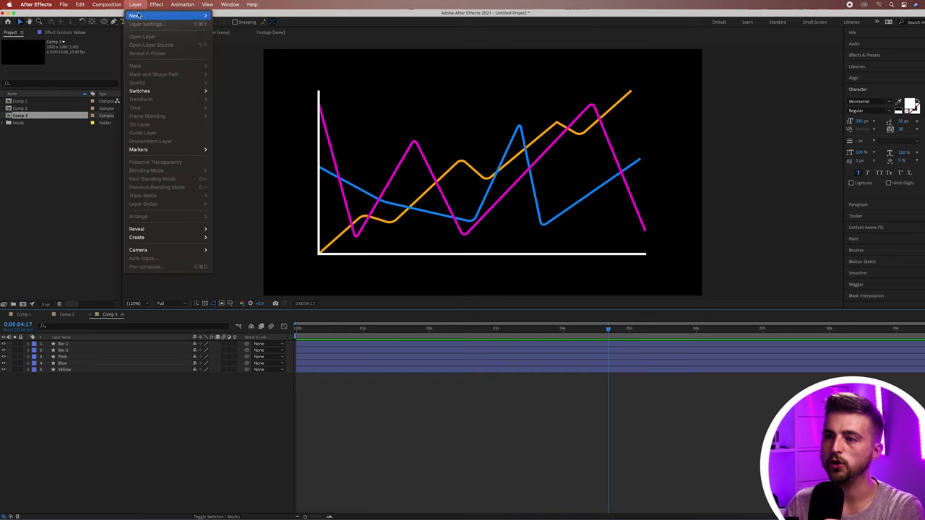
mouse_move(145, 15)
click(233, 49)
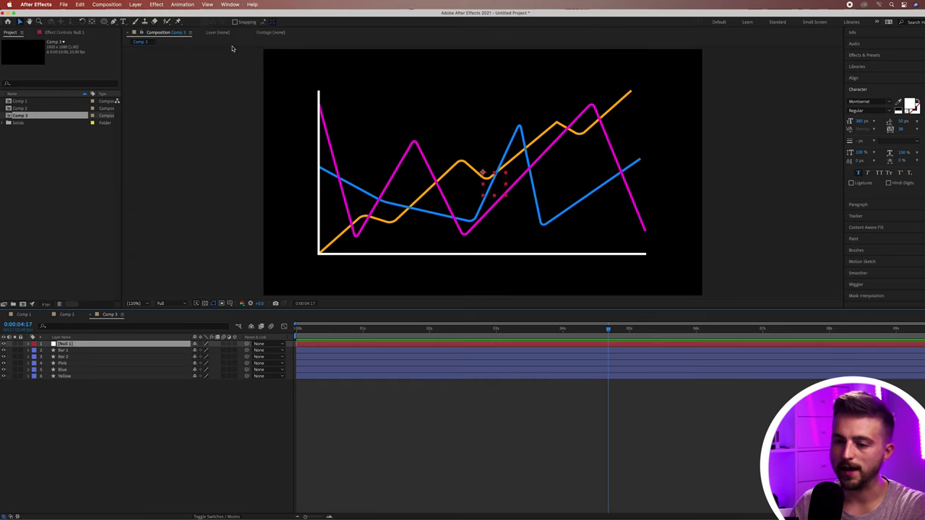
Step: Parent the Bar 1, Bar 2, Pink, Blue and Yellow layers to Null 1 and return to the composition's start
drag(122, 421, 63, 350)
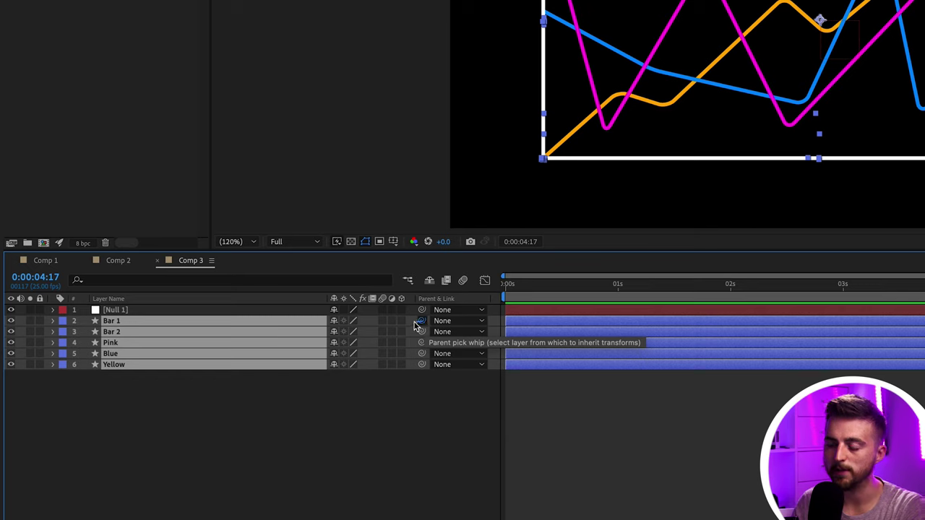
drag(289, 328, 112, 315)
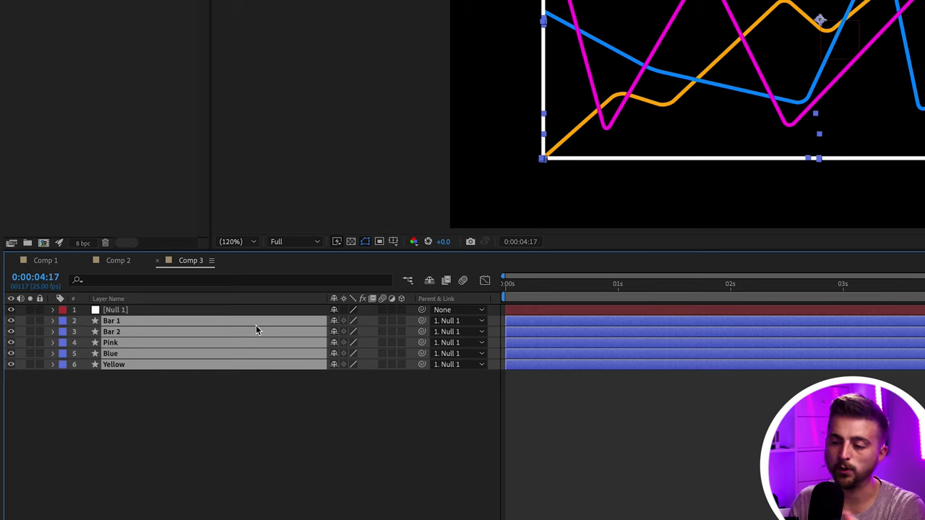
click(448, 321)
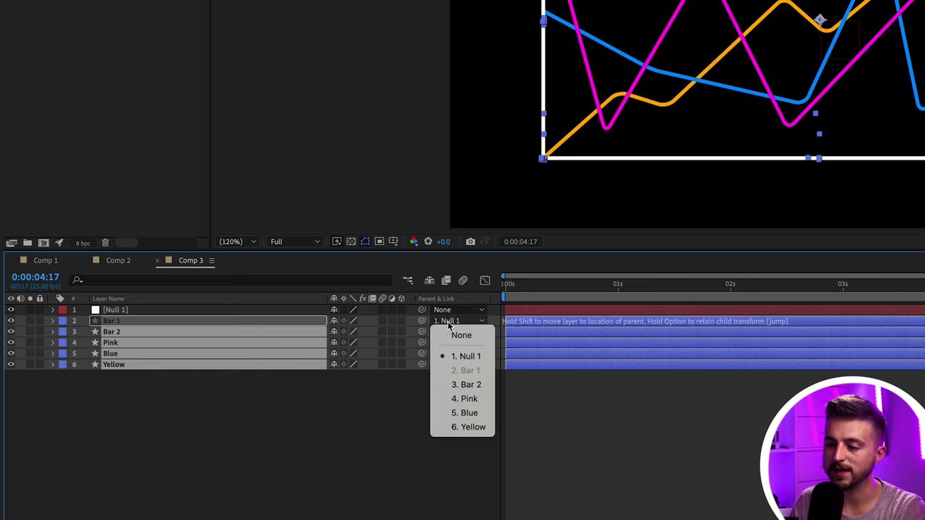
click(333, 434)
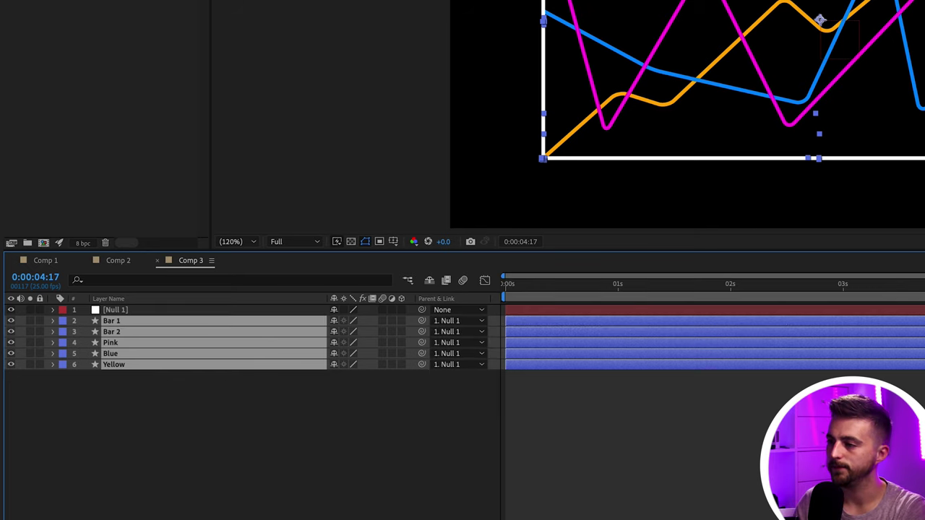
drag(806, 279, 88, 307)
click(396, 376)
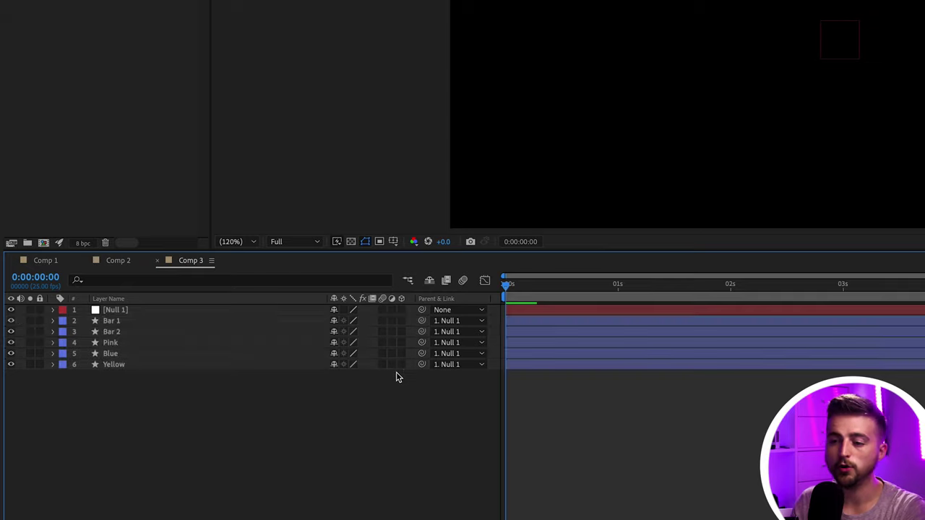
Step: Hide the timeline's Parent & Link column and show it again
right_click(438, 300)
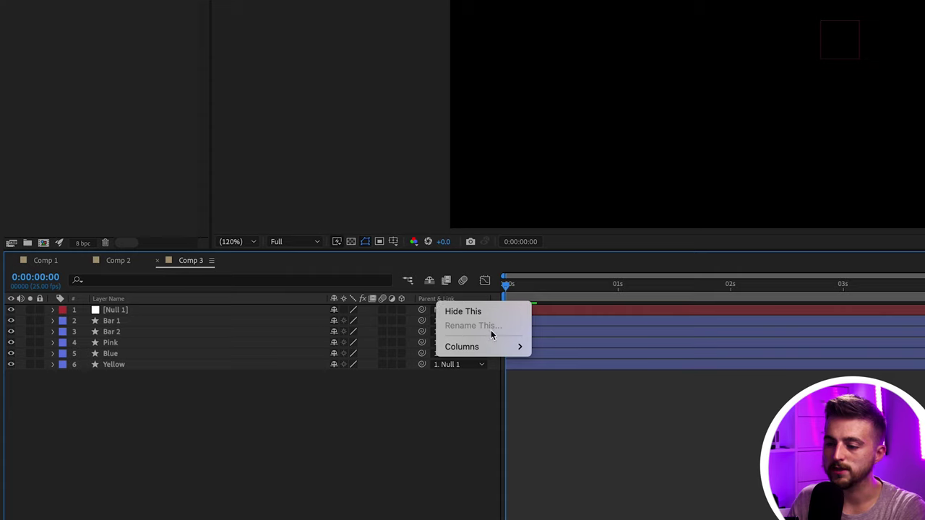
mouse_move(502, 346)
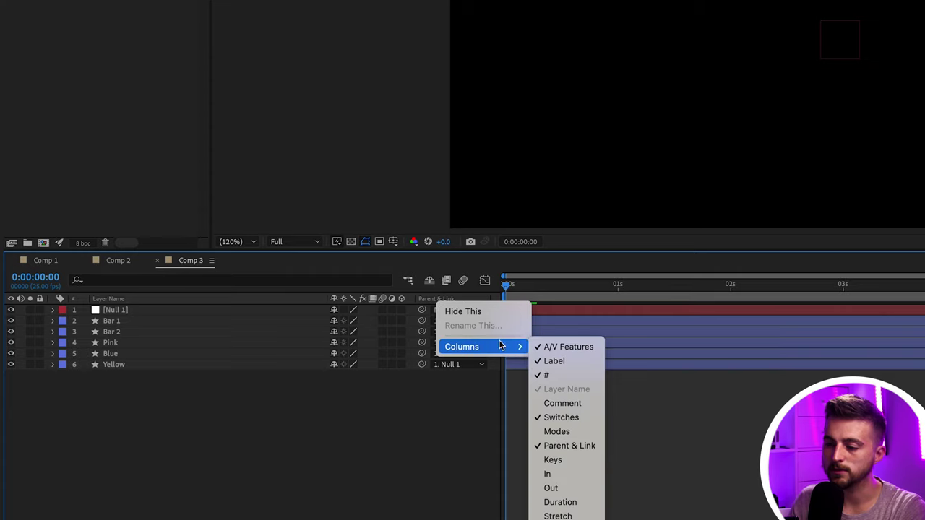
click(568, 446)
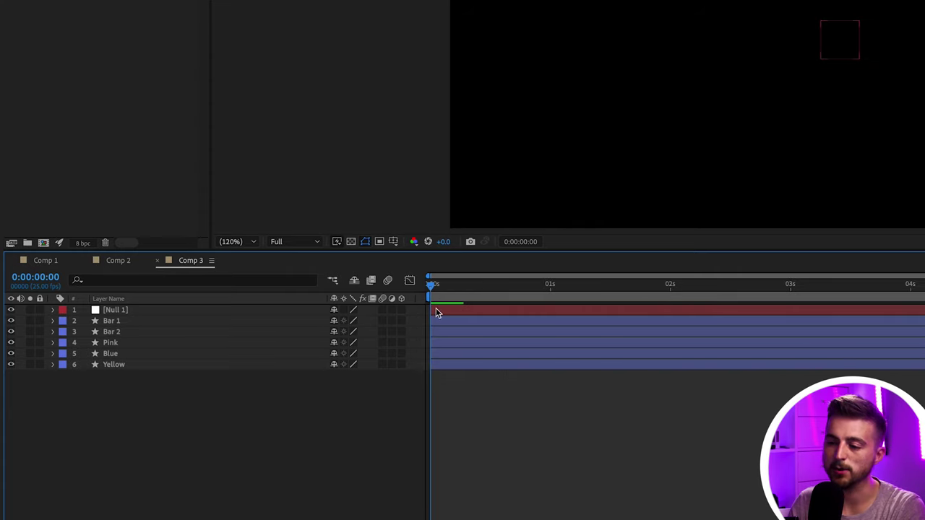
right_click(418, 304)
mouse_move(487, 347)
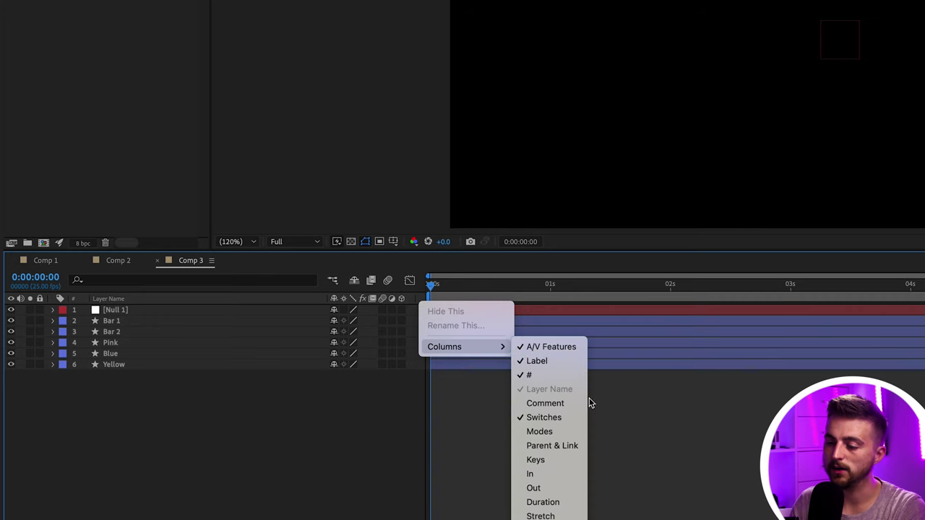
click(575, 448)
Step: Preview the animation, try scaling the Bar 1 and Bar 2 layers individually and undo the scale changes
key(space)
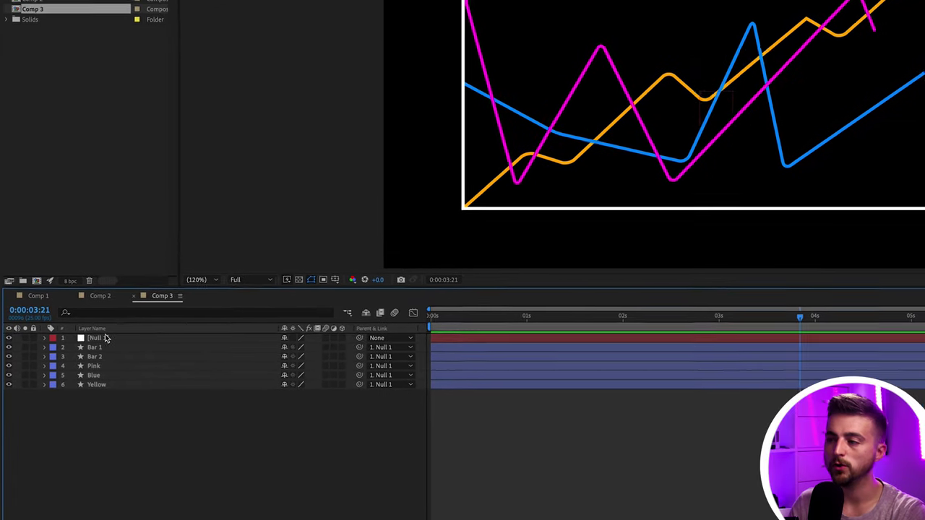
click(108, 324)
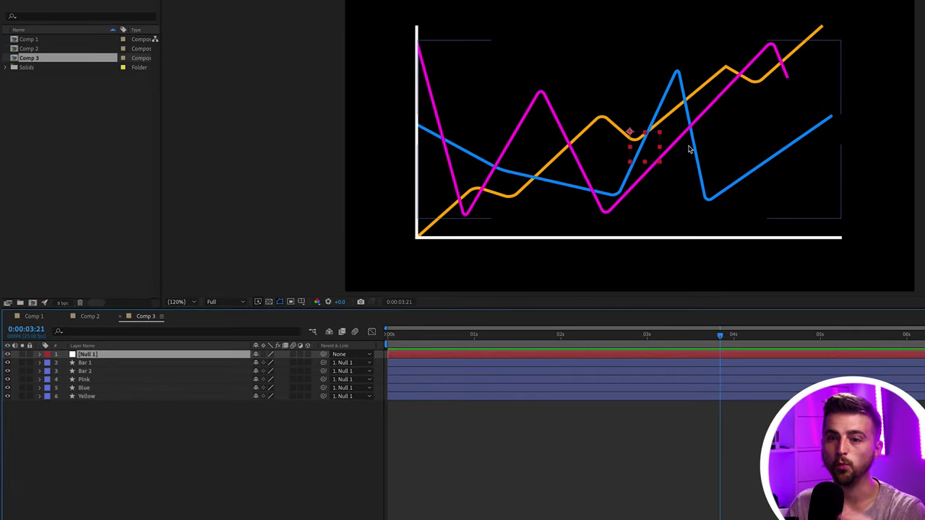
click(84, 364)
key(s)
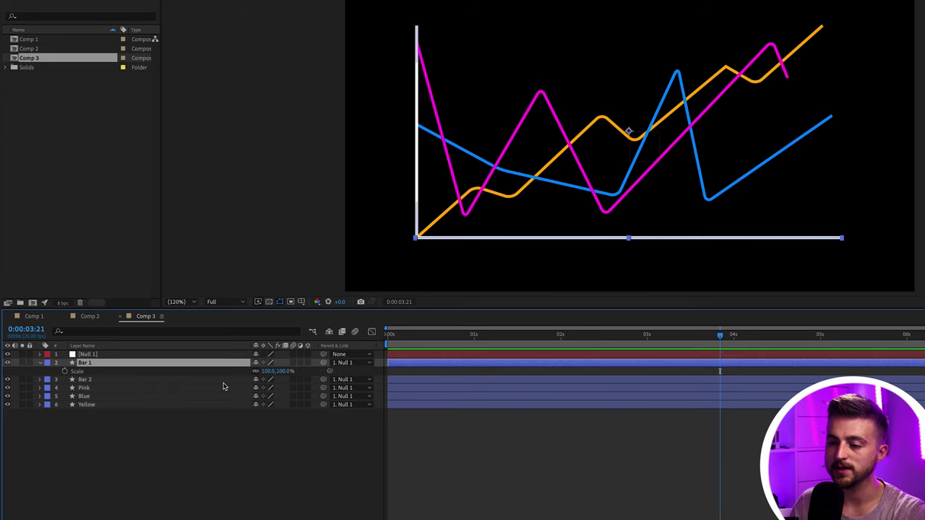
mouse_move(268, 373)
mouse_down()
mouse_move(256, 374)
mouse_move(262, 388)
mouse_up()
click(246, 380)
key(s)
key(ctrl+z)
key(ctrl+z)
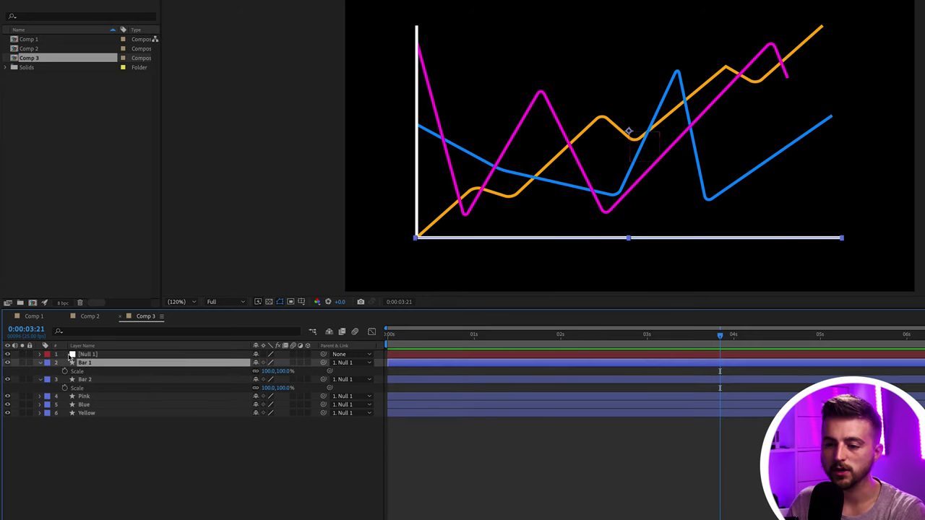
Step: Set Null 1's Scale to 78%, try shifting its Position and undo the shift, and preview from the start
click(40, 354)
click(49, 363)
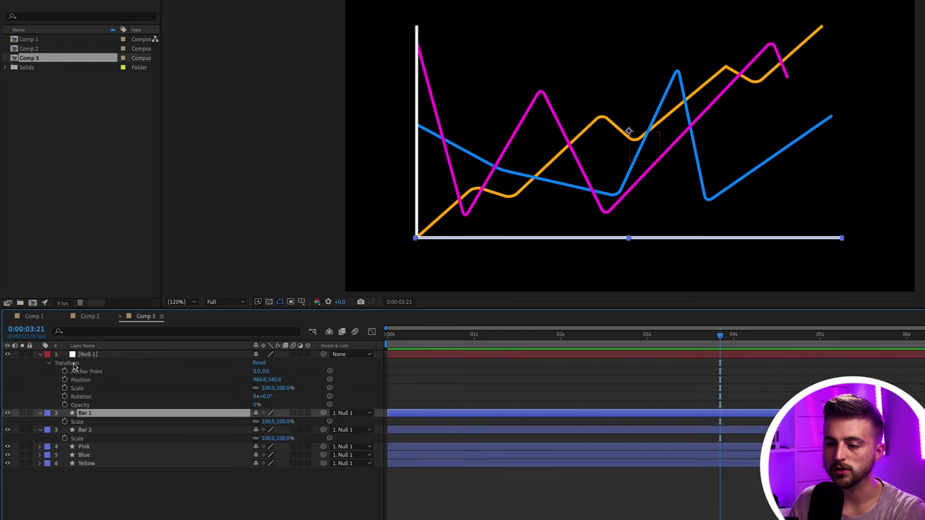
click(73, 365)
drag(271, 389, 138, 382)
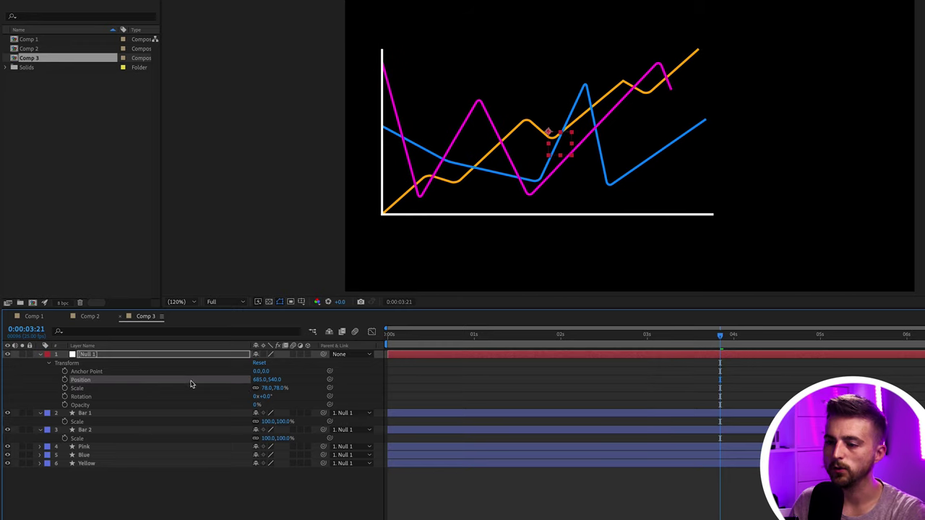
key(ctrl+z)
key(Home)
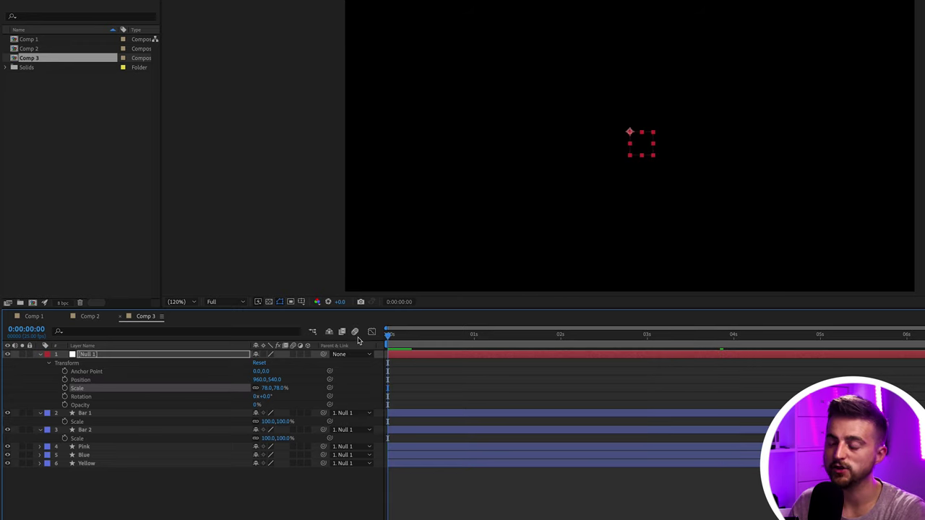
key(space)
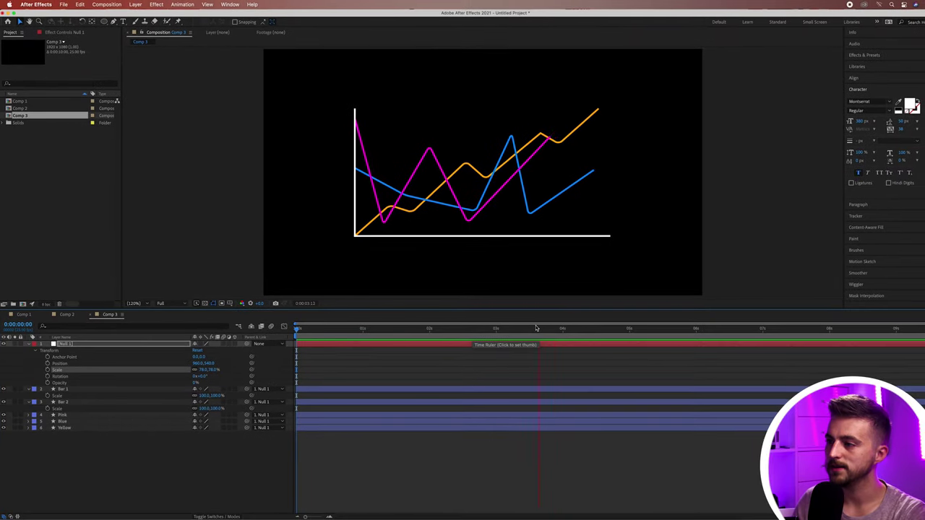
Step: Keyframe Null 1's Scale at 78% at 0:00:05:11 and at 0% at 0:00:05:16
click(658, 329)
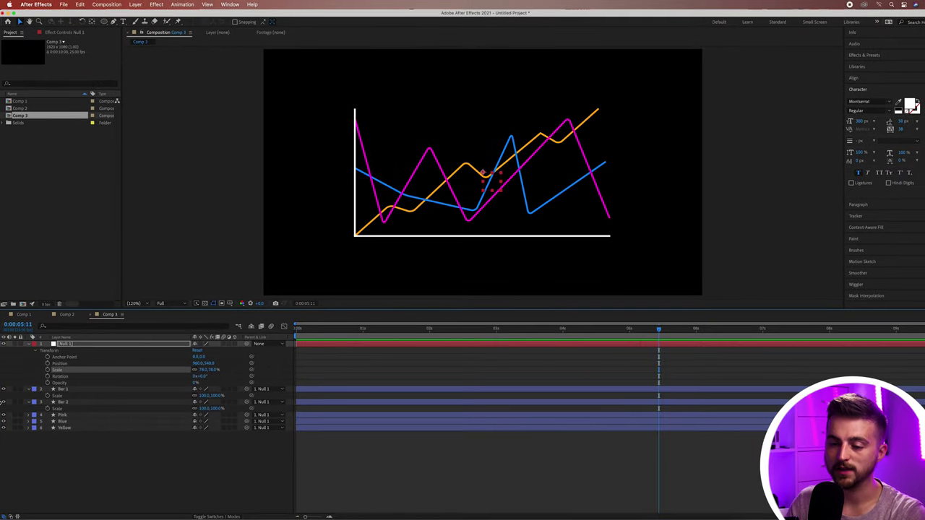
click(48, 370)
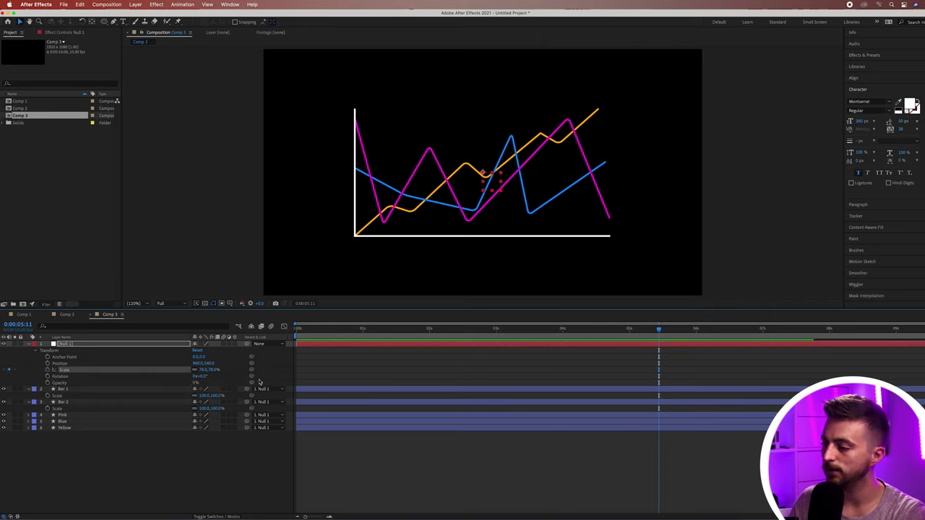
drag(670, 332, 672, 331)
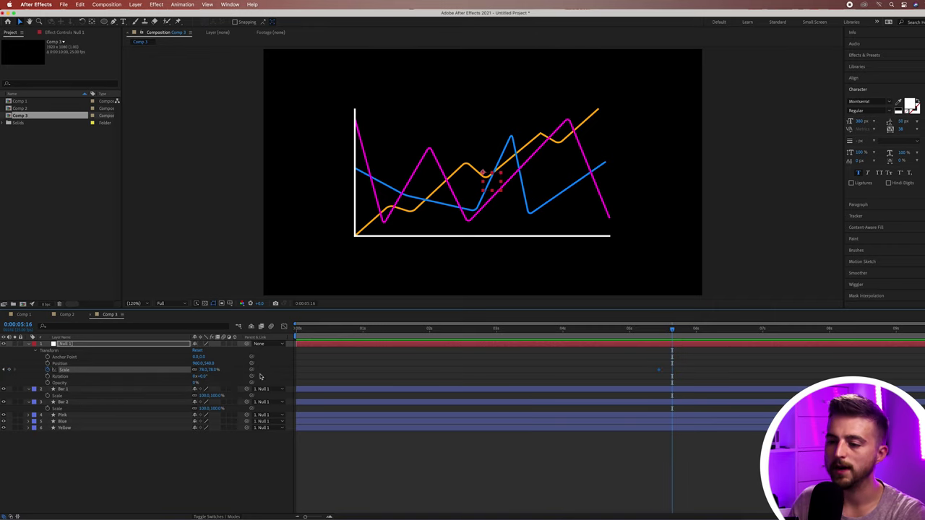
text(0)
key(Return)
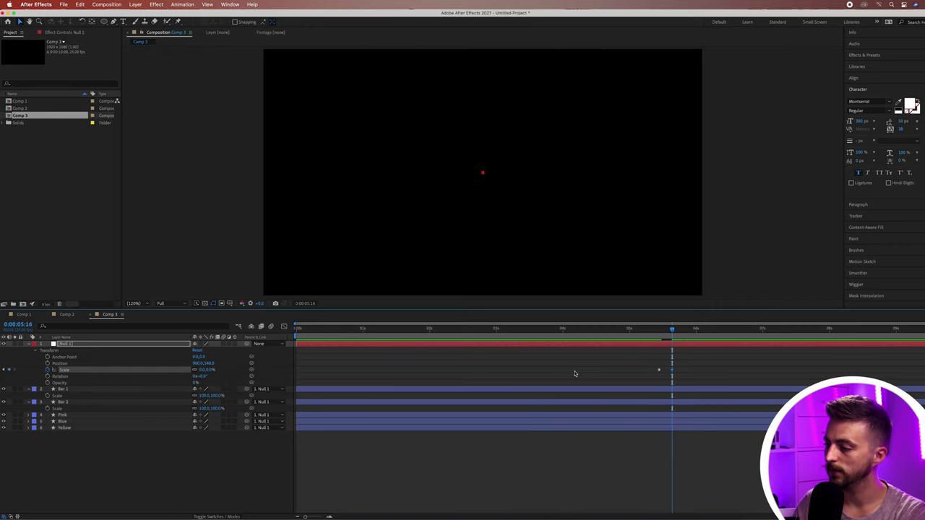
Step: Preview the graph's scale-out and move Null 1's second Scale keyframe to about 0:00:05:19
click(641, 331)
key(space)
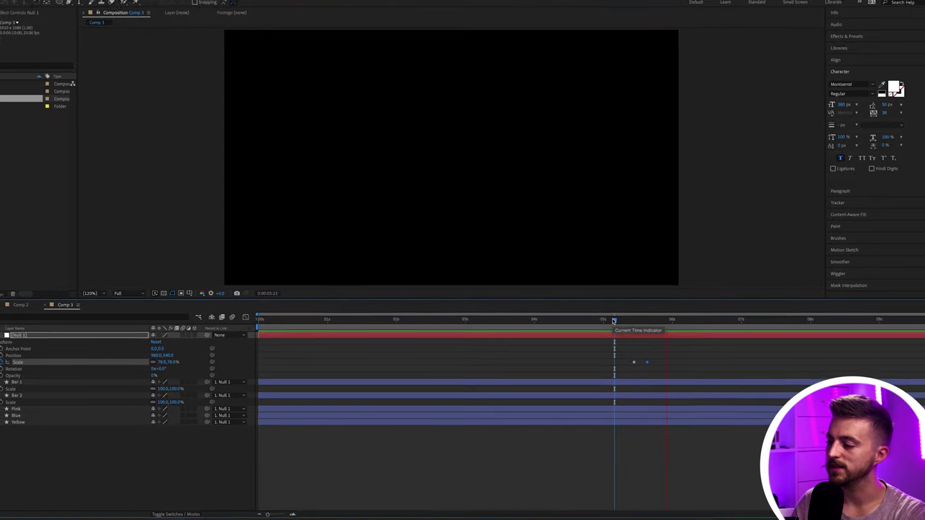
key(space)
key(space)
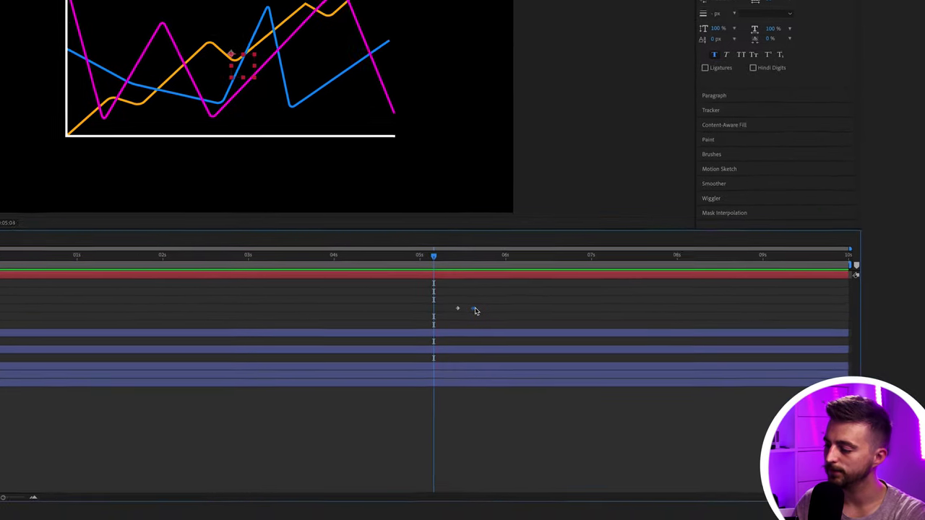
drag(474, 309, 452, 313)
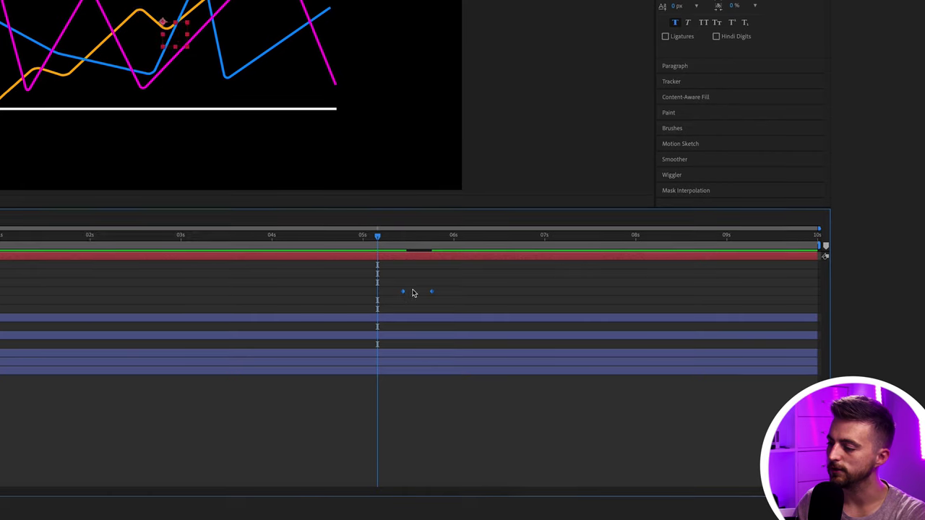
Step: Apply Easy Ease to both of Null 1's Scale keyframes and return to the start of the timeline
right_click(405, 294)
mouse_move(506, 426)
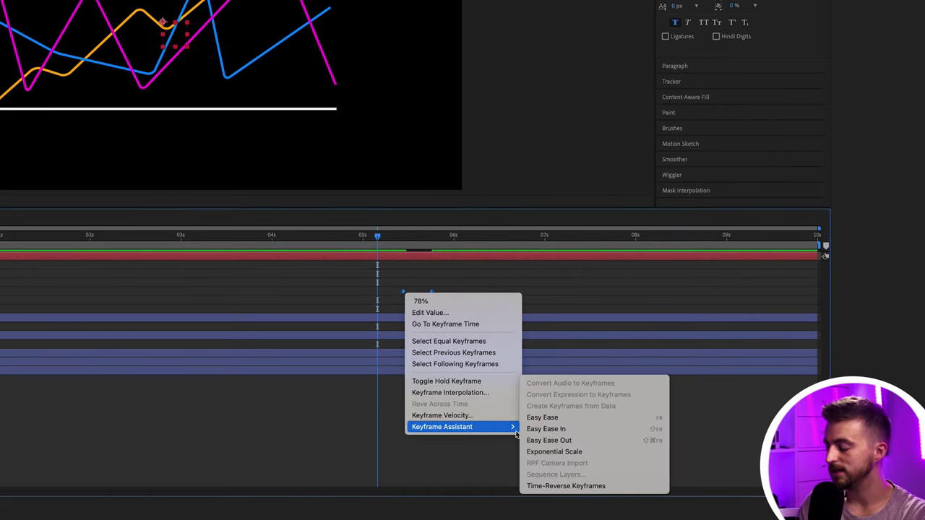
click(549, 416)
drag(366, 243, 8, 244)
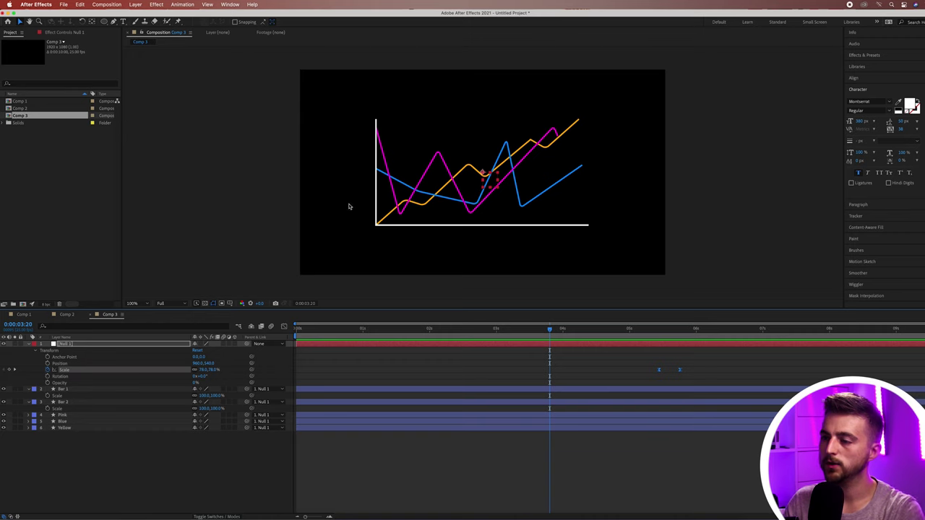
Step: Add a text layer reading 100 beside the upper part of the graph's vertical axis
scroll(373, 170, up, 2)
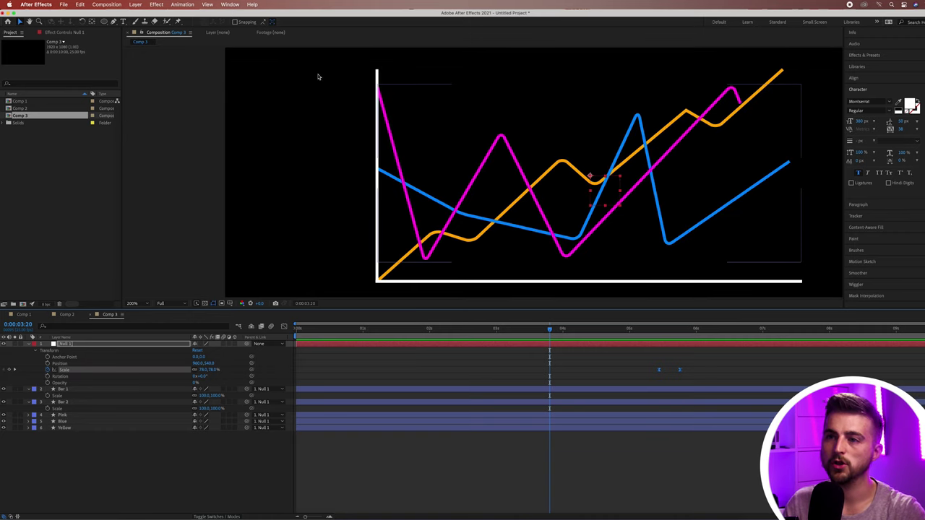
click(124, 23)
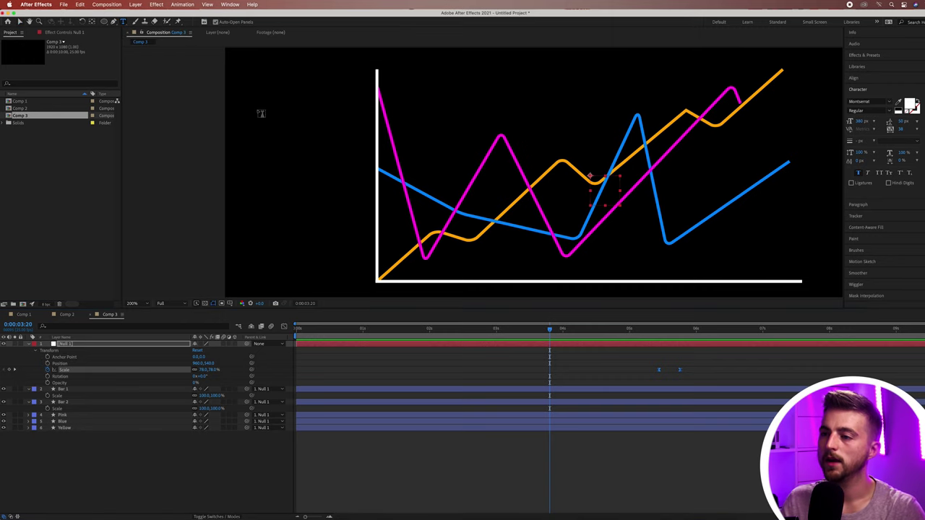
click(296, 127)
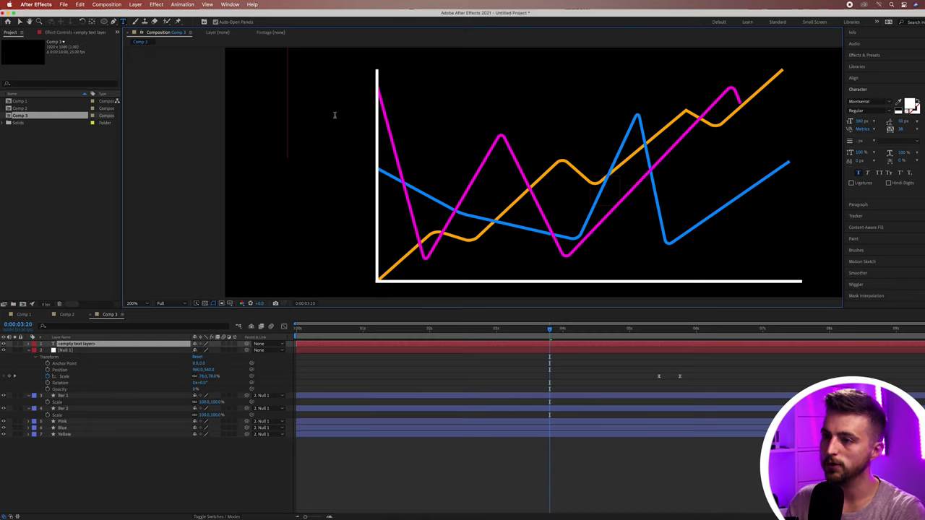
text(0)
key(BackSpace)
text(100)
scroll(445, 110, down, 1)
Step: Select the whole 100 label text and set its font size to 42 px, keeping the Montserrat font
key(super+a)
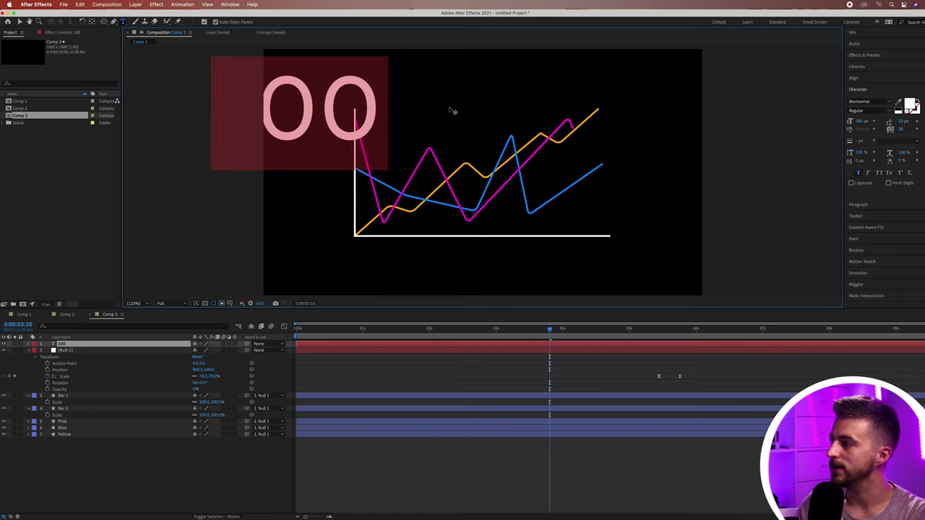
click(866, 91)
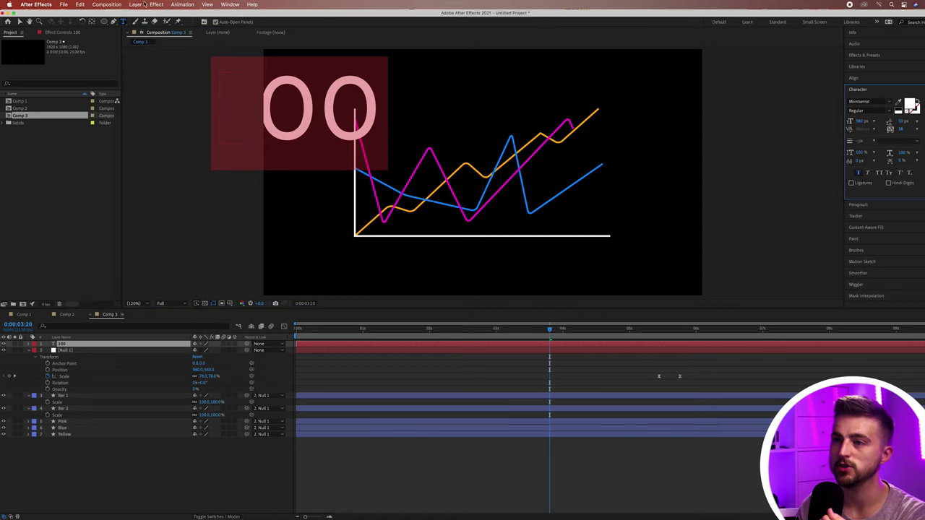
click(230, 4)
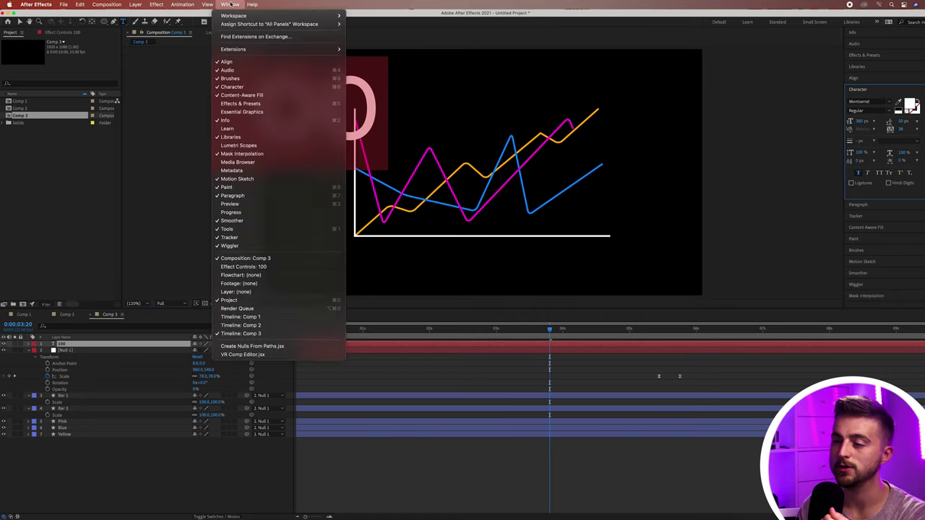
click(232, 86)
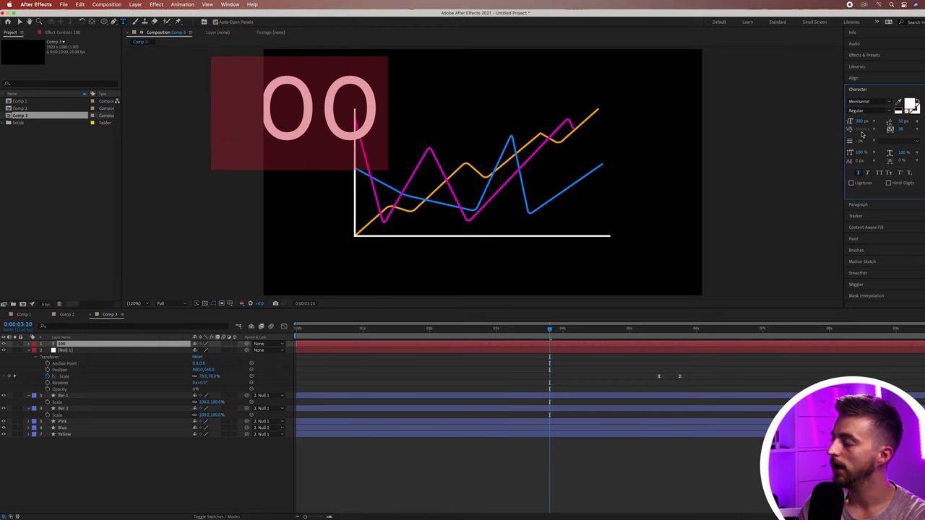
drag(860, 122, 774, 131)
click(889, 102)
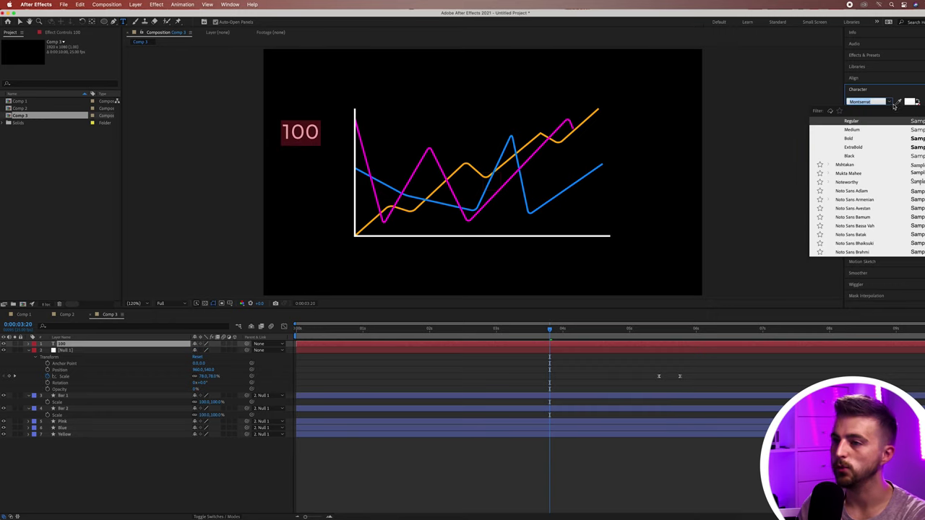
click(892, 104)
drag(861, 124, 850, 124)
Step: Position the 100 label just outside the vertical axis, level with the axis's upper end
click(20, 23)
drag(303, 138, 336, 120)
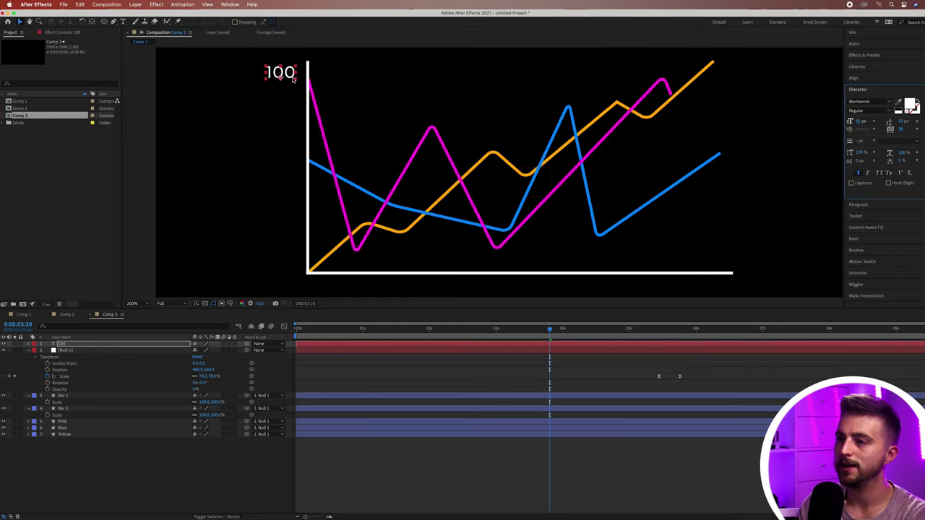
drag(282, 74, 288, 70)
Step: Keyframe the 100 label's Scale at 0% at 0:00:01:03, about 126% at 0:00:01:07 and 100% at 0:00:01:10
drag(488, 337, 390, 332)
key(s)
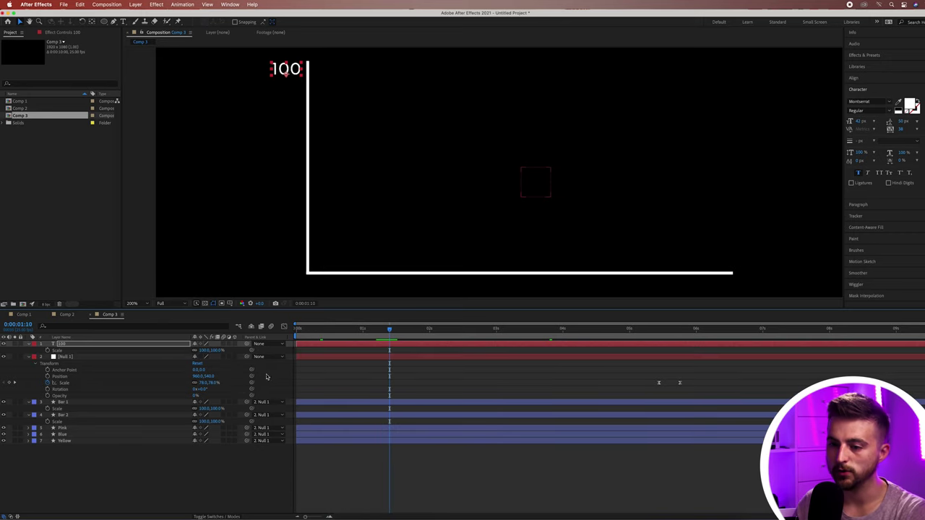
click(47, 351)
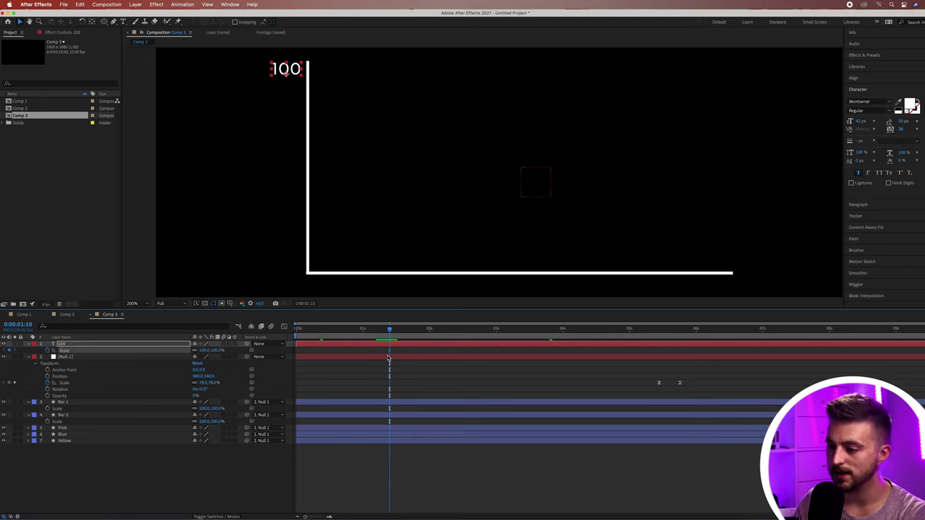
drag(389, 330, 382, 332)
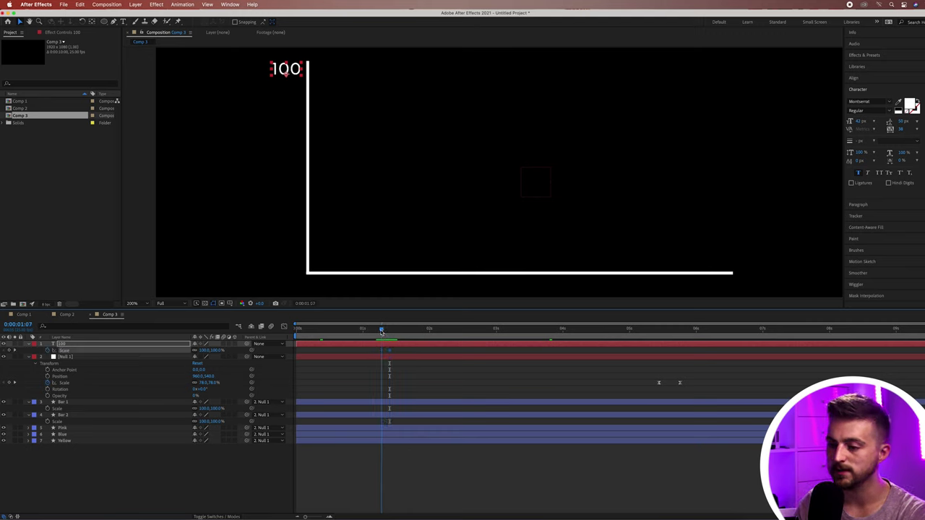
drag(203, 351, 215, 351)
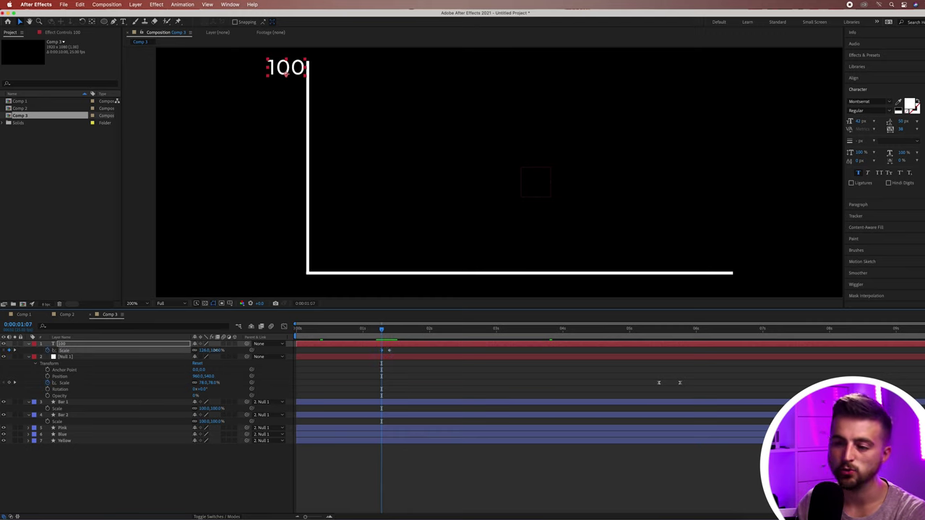
drag(381, 332, 372, 333)
click(206, 351)
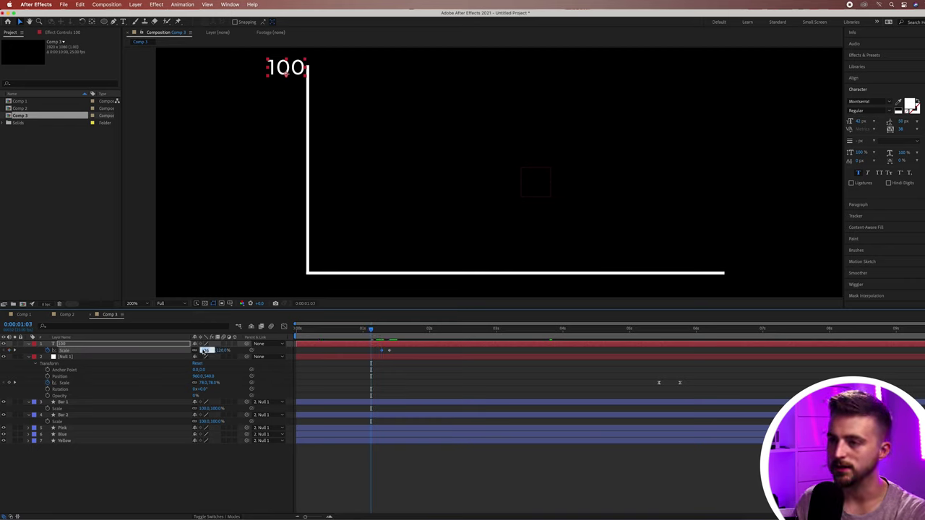
text(0)
key(Return)
Step: Preview the 100 label's pop-in and trim the layer's start to its first Scale keyframe
key(space)
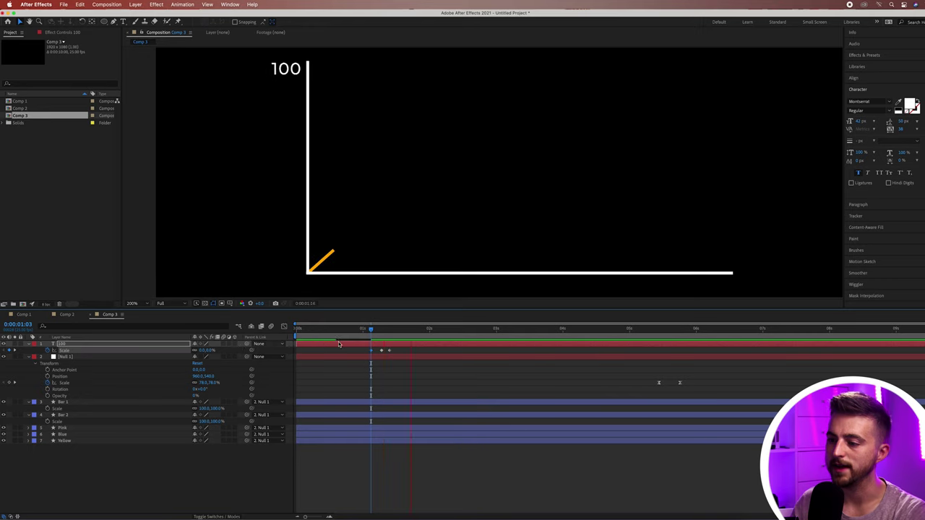
click(342, 332)
key(space)
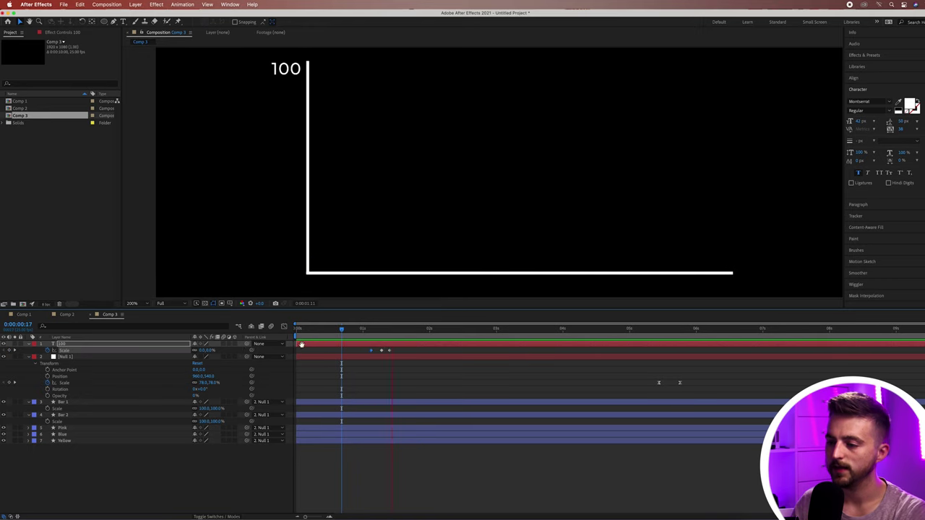
key(space)
drag(325, 356, 369, 364)
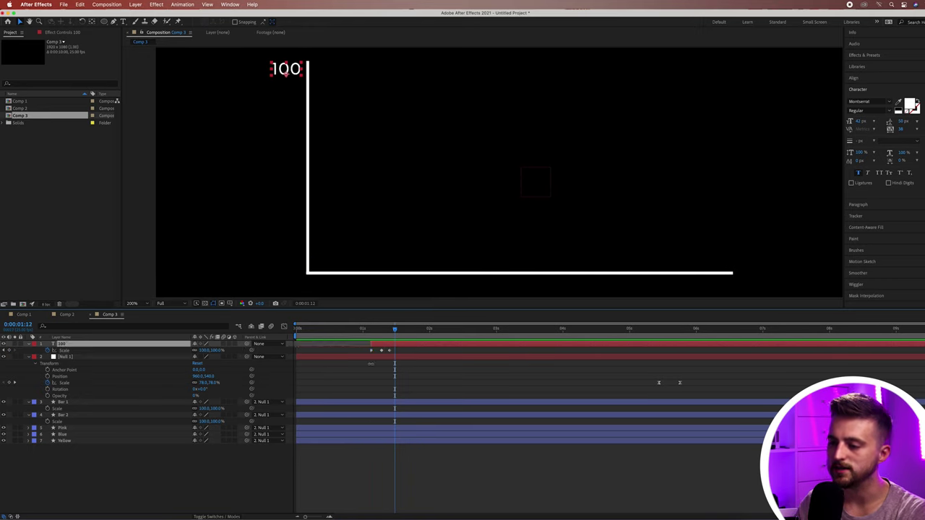
click(374, 331)
key(space)
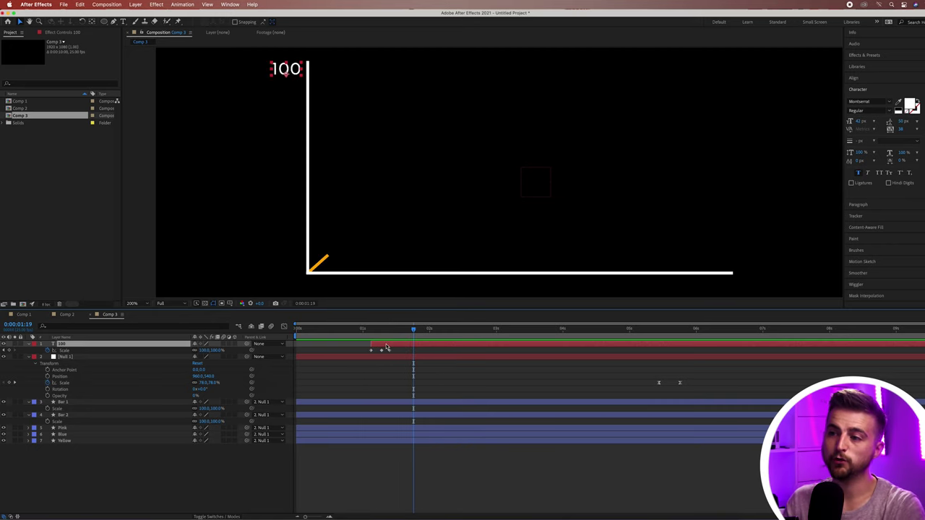
Step: Duplicate the 100 label, move the copy straight down to mid-axis and change its text to 50
click(390, 358)
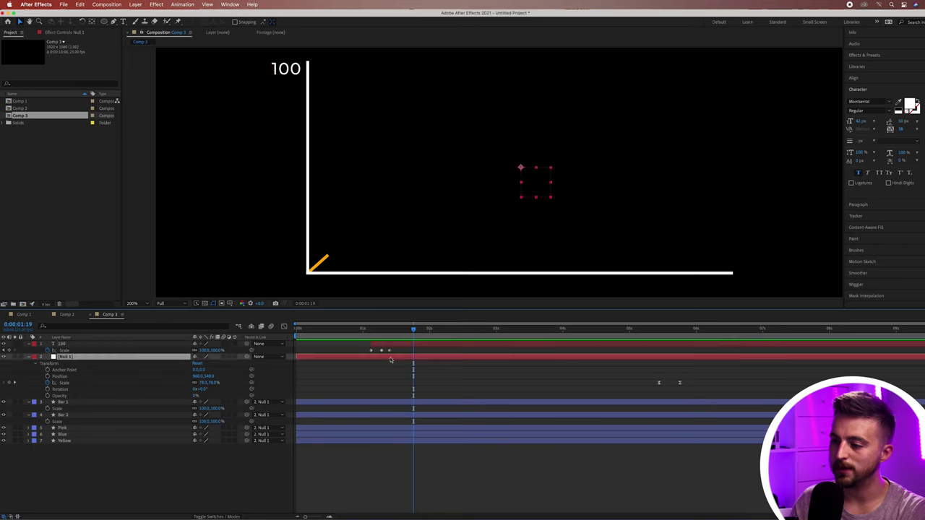
click(417, 346)
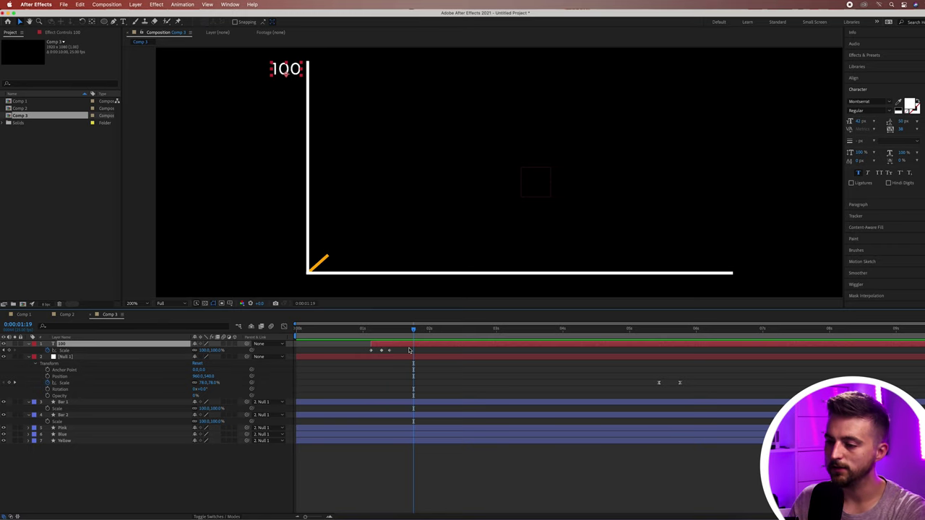
key(ctrl+d)
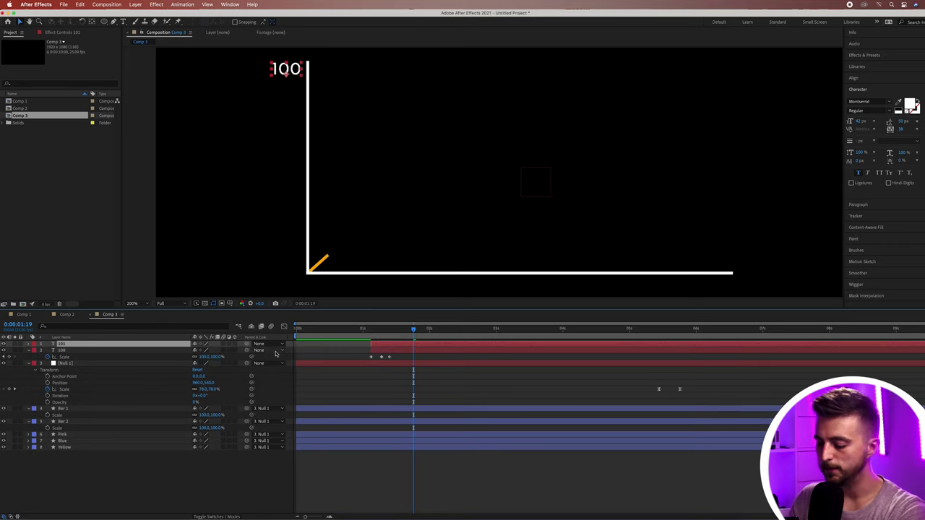
key(p)
drag(211, 351, 299, 351)
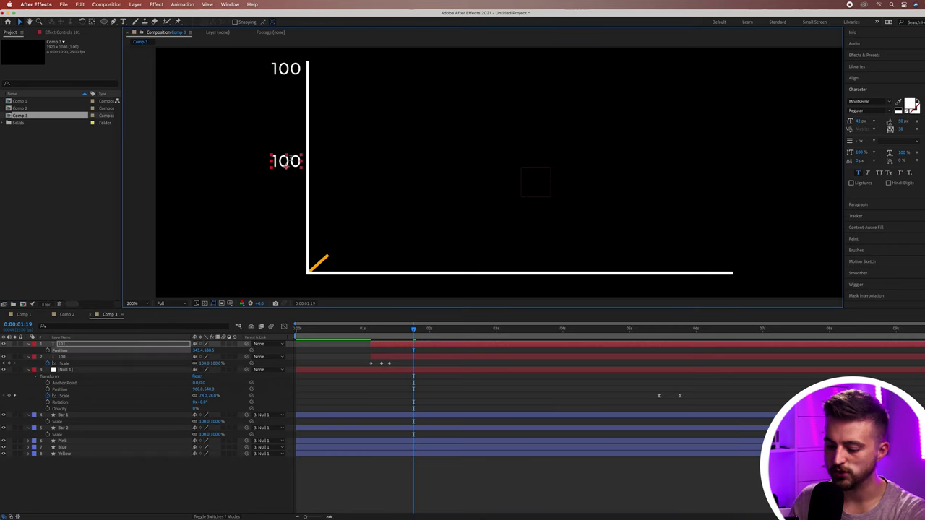
double_click(297, 165)
text(50)
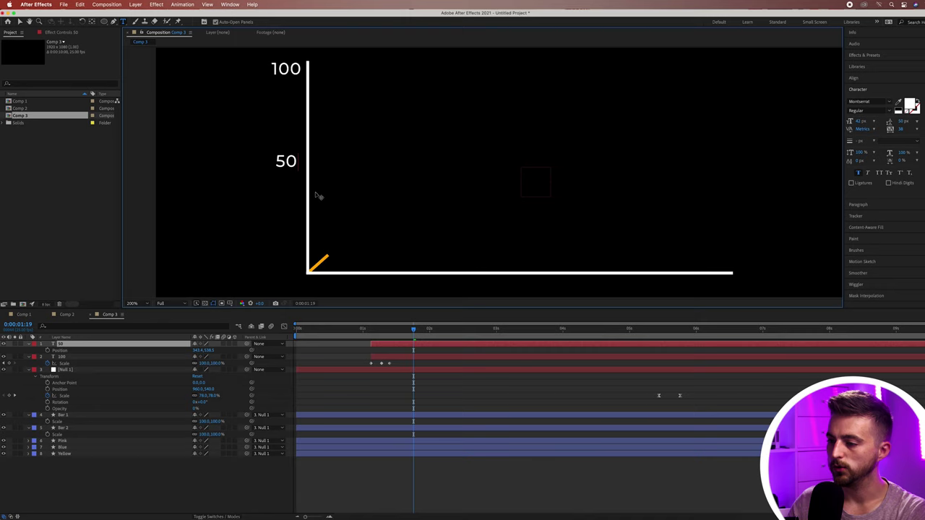
Step: Duplicate the 50 label, move the copy down toward the axis origin and change its text to 0
click(444, 351)
click(436, 346)
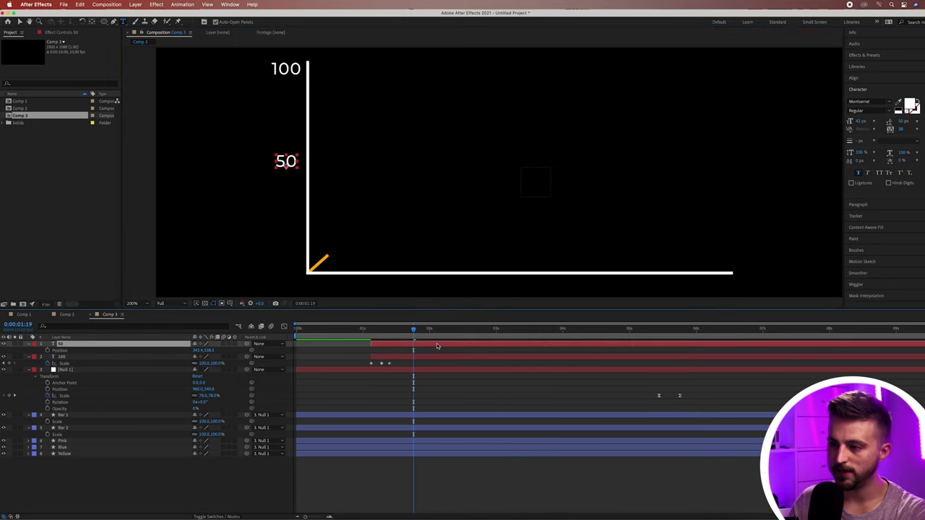
key(super+d)
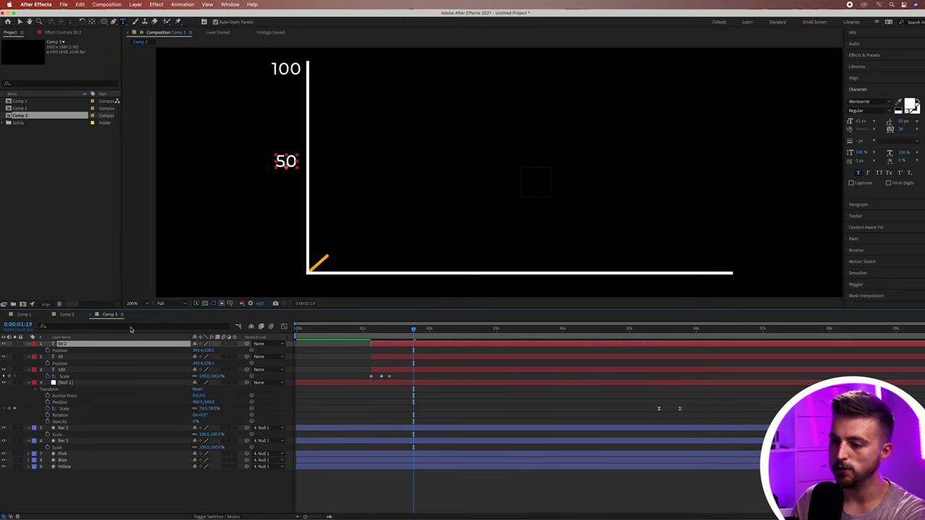
drag(209, 350, 286, 344)
click(287, 244)
key(BackSpace)
click(397, 406)
click(400, 345)
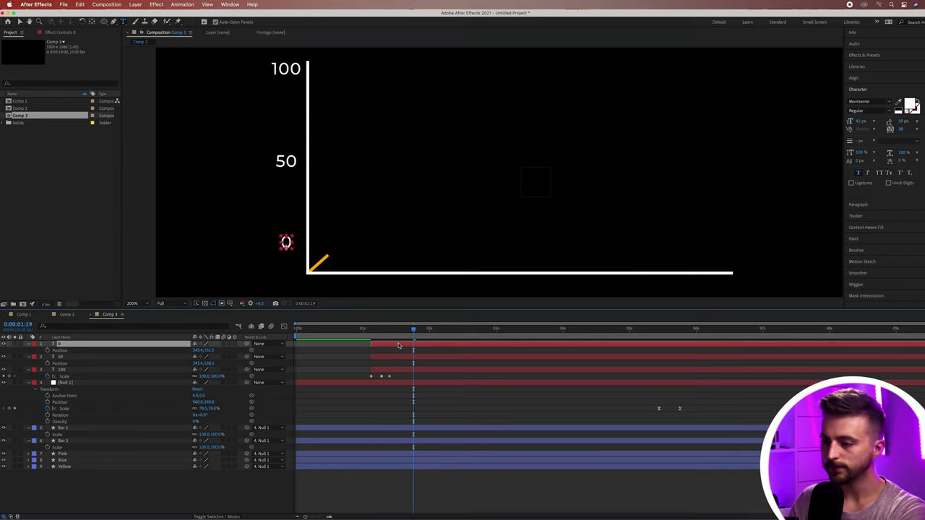
Step: Lower the 0 label to a Y position of about 809 and the 50 label to about 554
key(p)
key(p)
click(387, 357)
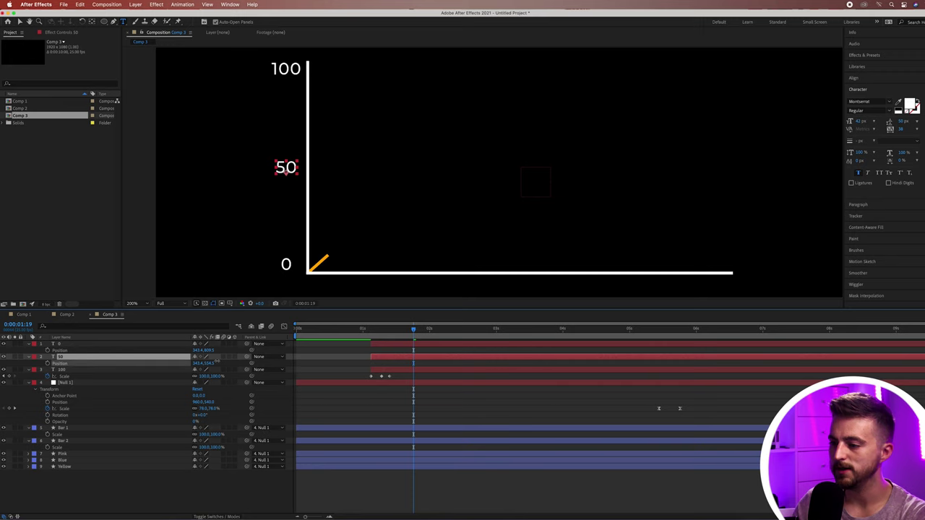
click(393, 414)
Step: Stagger the label layers, starting 0 at about 0:00:00:10 and 50 midway between the starts of 0 and 100
click(373, 337)
drag(372, 337, 323, 331)
key(space)
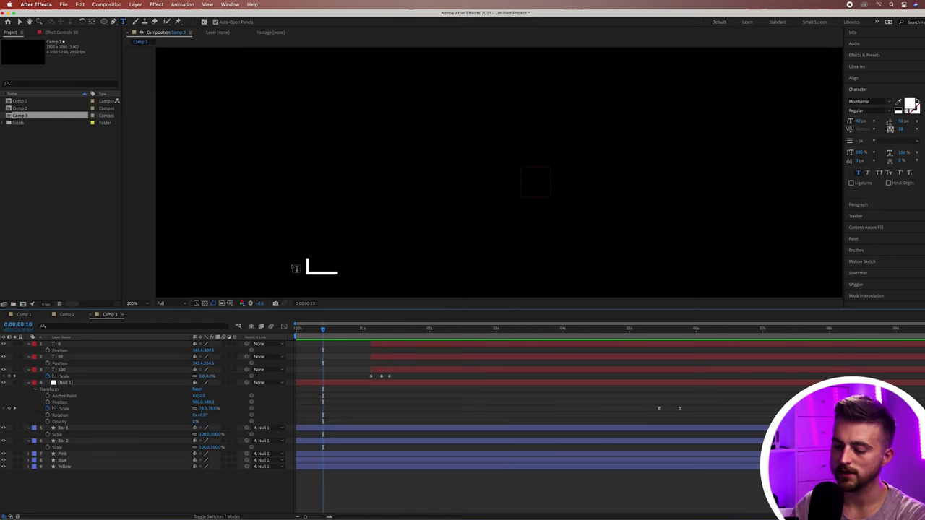
key(v)
drag(390, 343, 373, 360)
key(space)
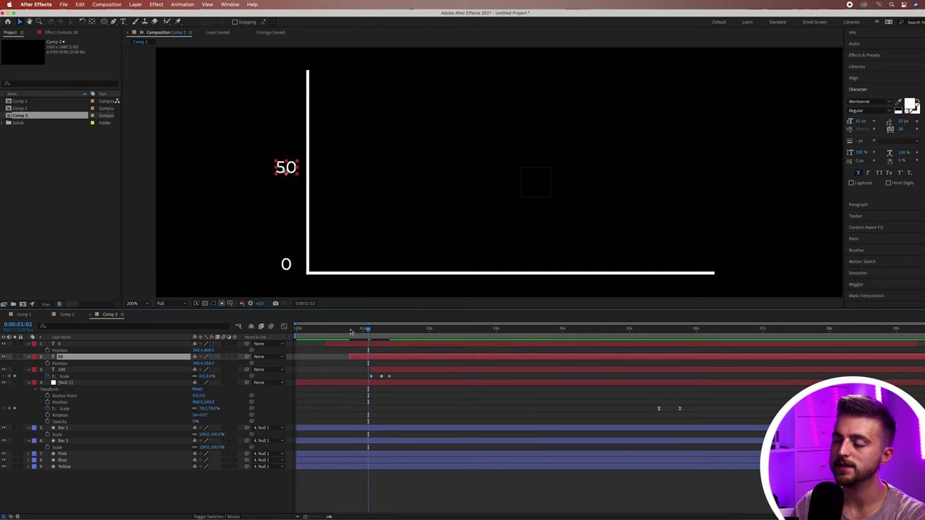
Step: Preview the staggered label reveals from the start with the whole composition fitted in view
key(space)
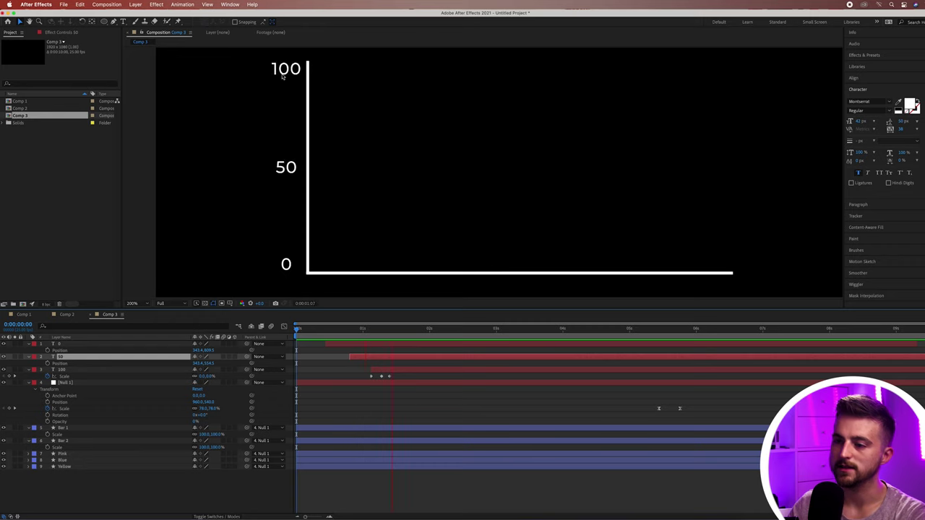
key(space)
click(137, 304)
click(137, 310)
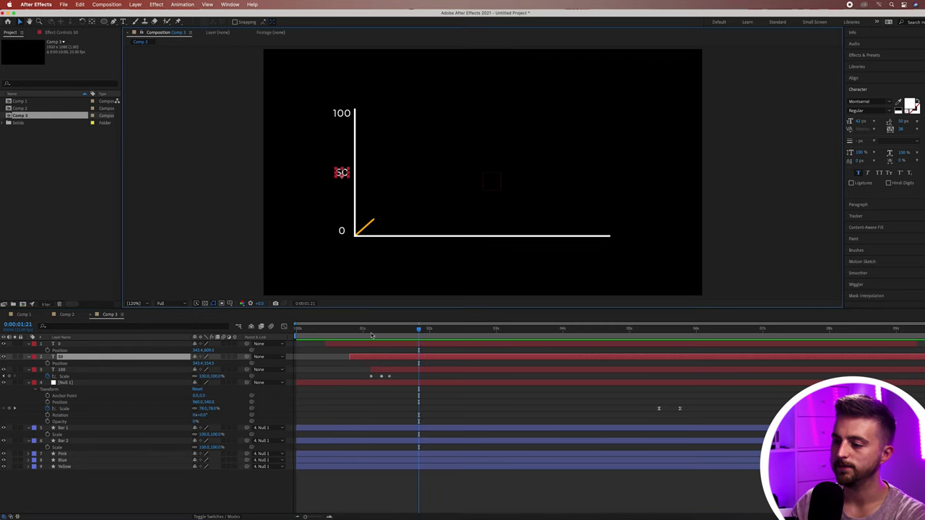
drag(369, 331, 295, 332)
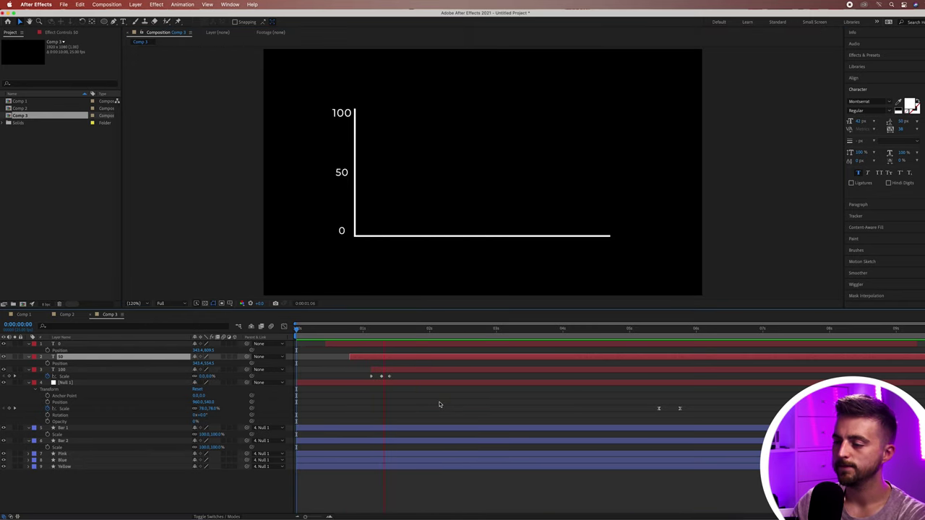
click(427, 200)
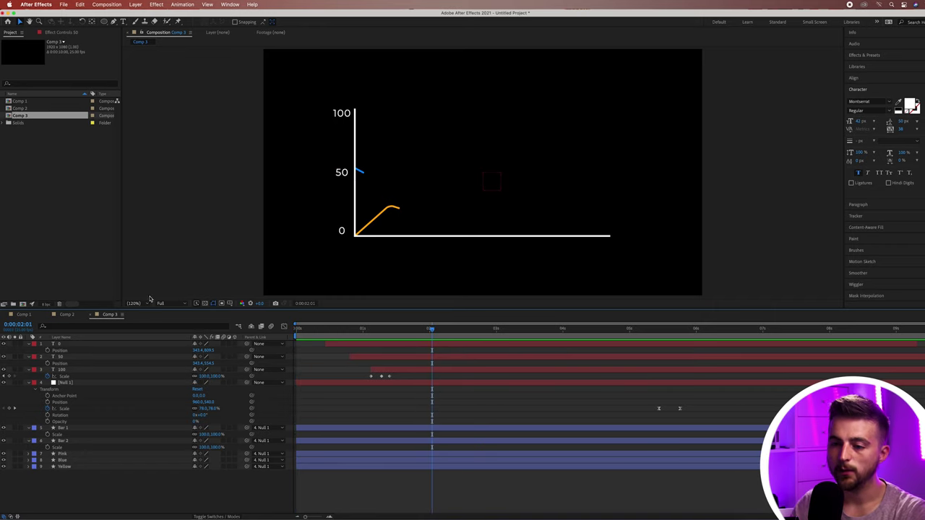
Step: Parent the 0, 50 and 100 text layers to Null 1
click(59, 344)
shift+click(61, 370)
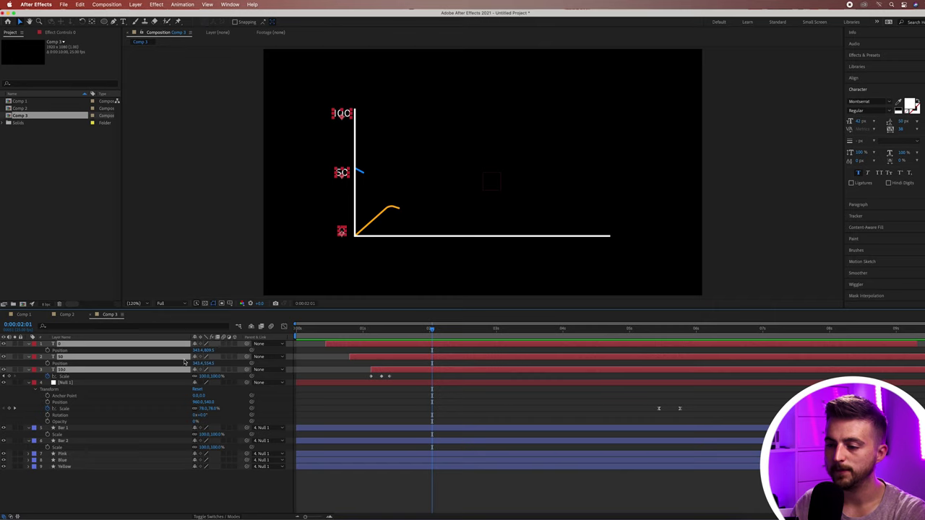
click(266, 344)
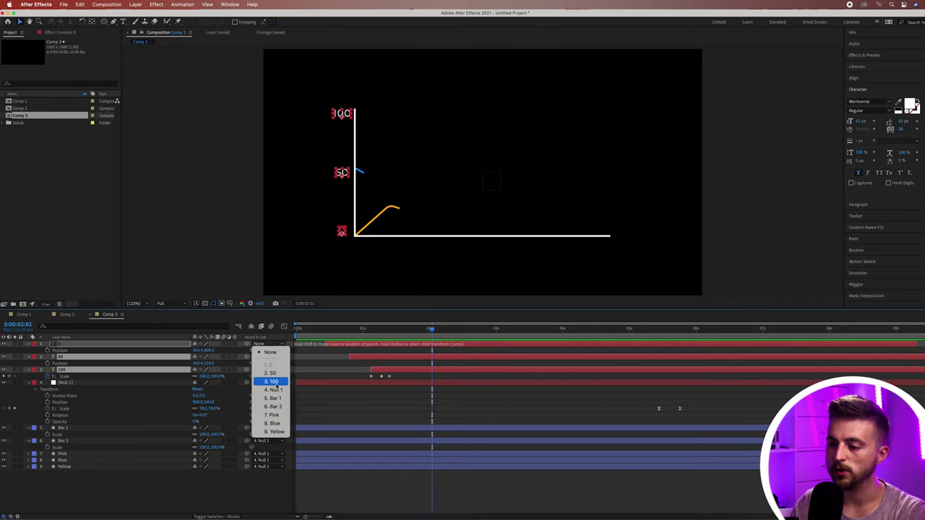
click(276, 390)
click(426, 410)
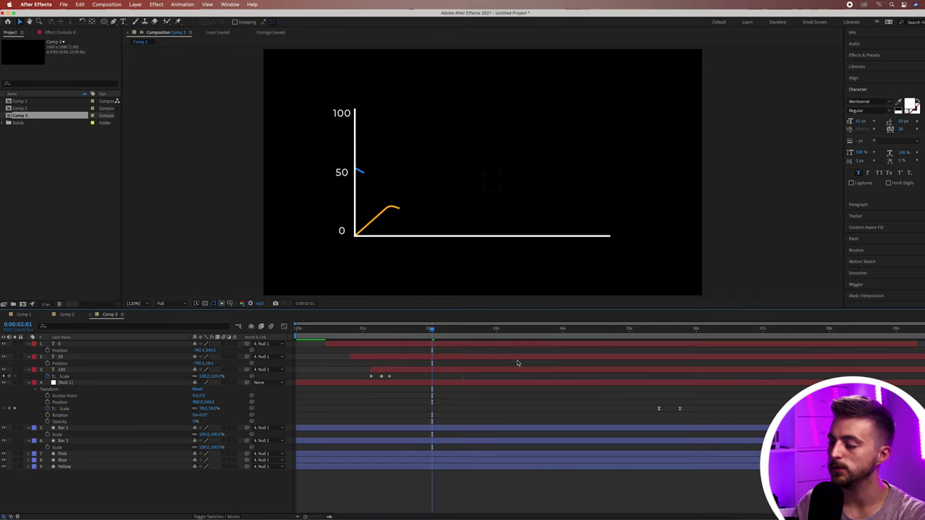